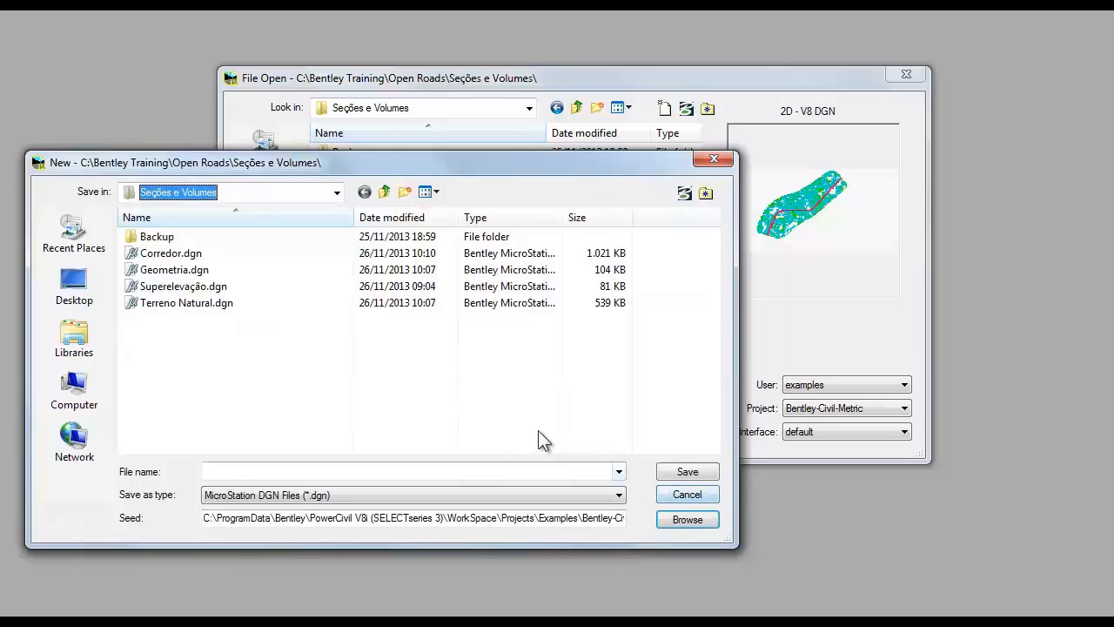
# Step: Create a new DGN file named Seções Transversais in the Seções e Volumes folder and open it
pyautogui.click(362, 470)
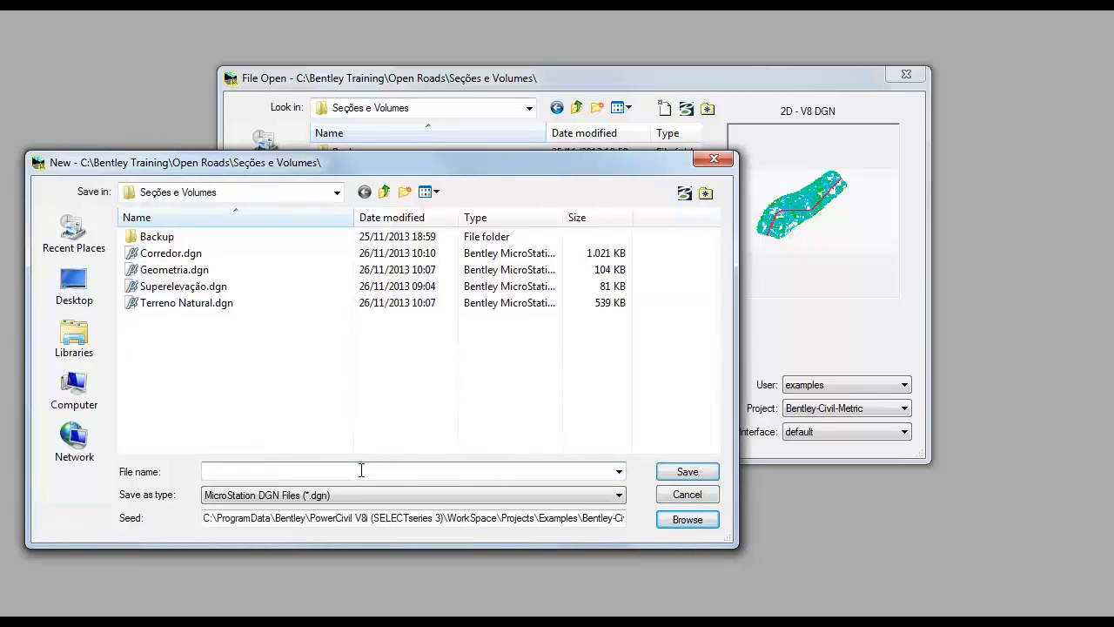
pyautogui.write('Seções Transversais')
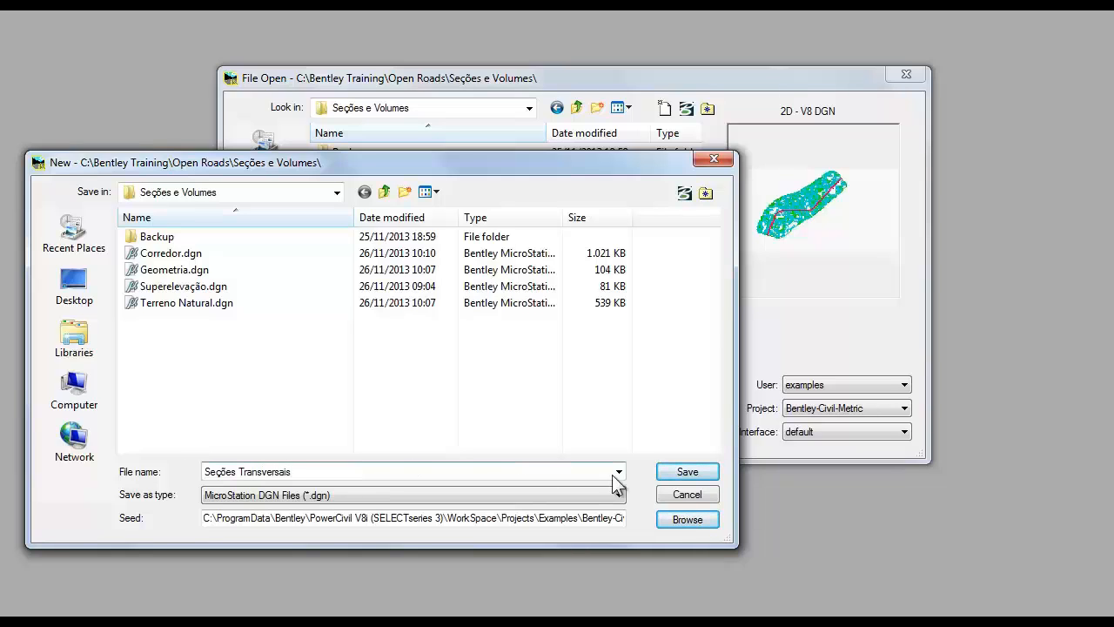
pyautogui.click(684, 474)
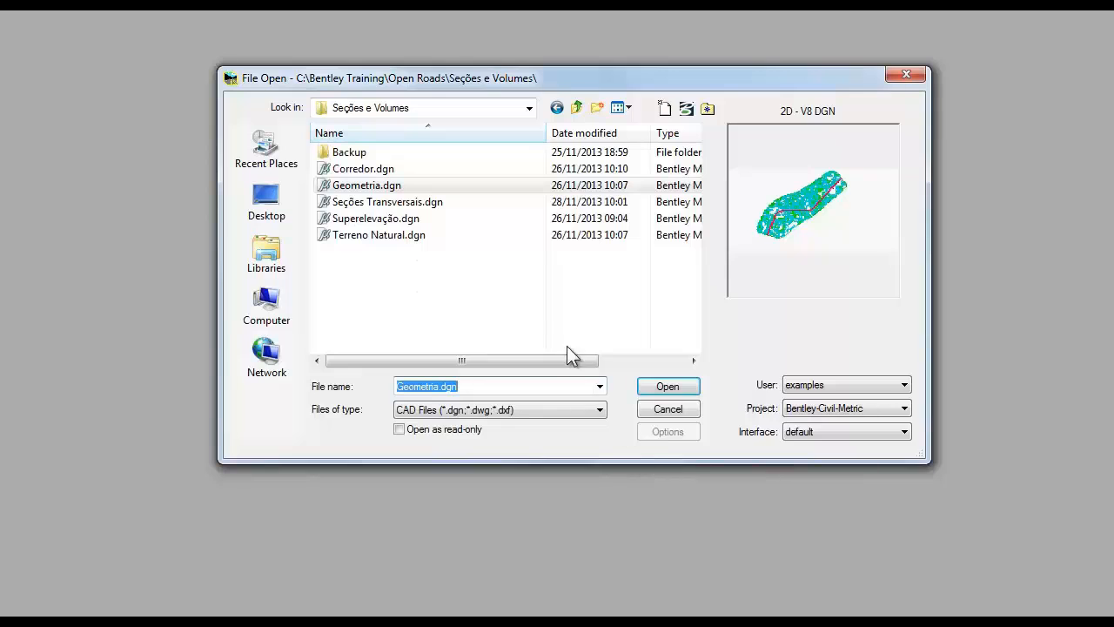
pyautogui.click(437, 204)
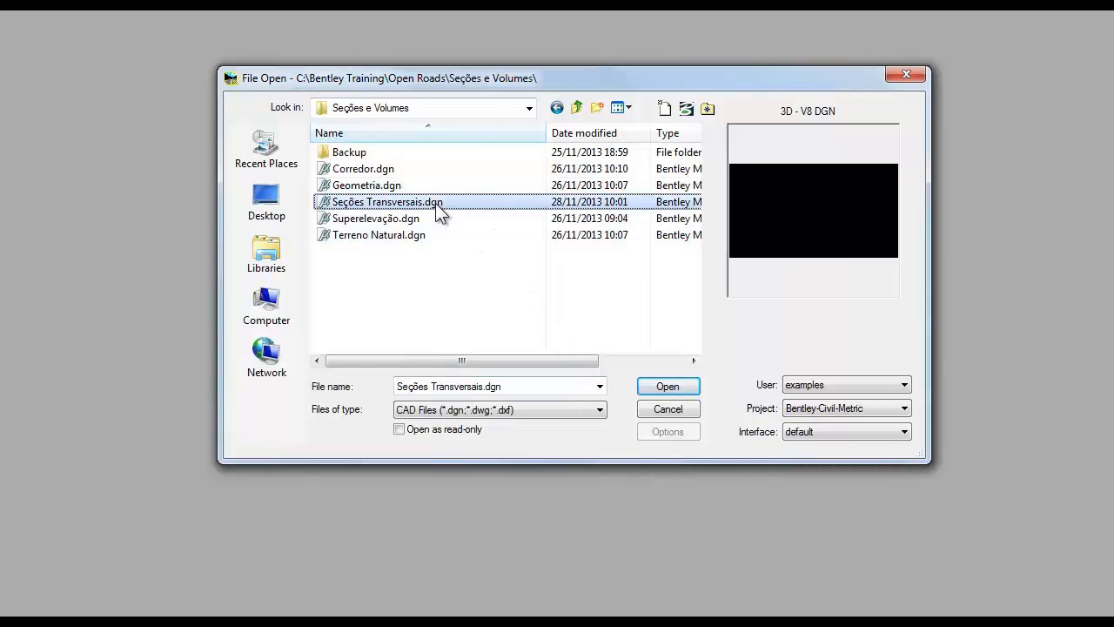
pyautogui.click(666, 389)
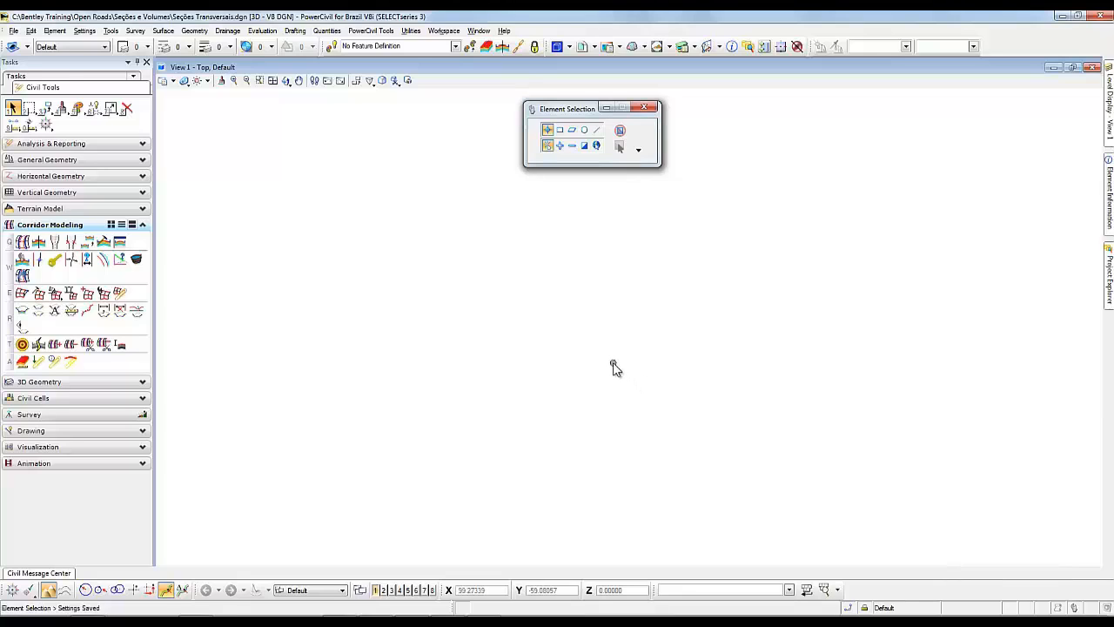
# Step: Attach Corredor.dgn as a reference with Coincident - World orientation and Live Nesting, and fit the view to the corridor
pyautogui.click(598, 50)
pyautogui.click(614, 77)
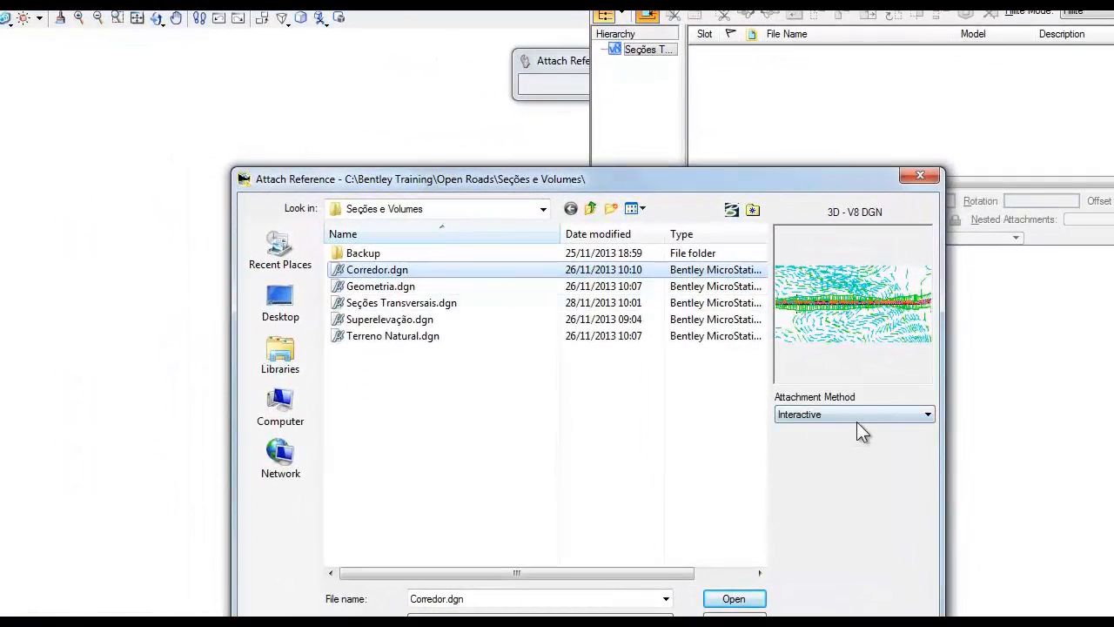
pyautogui.click(734, 599)
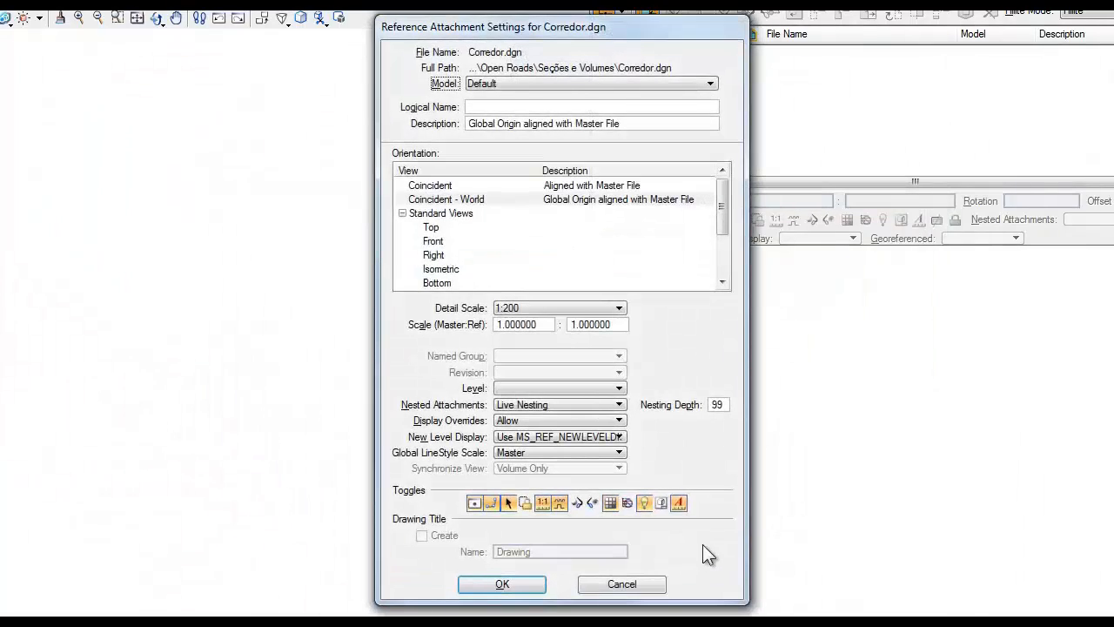
pyautogui.click(484, 198)
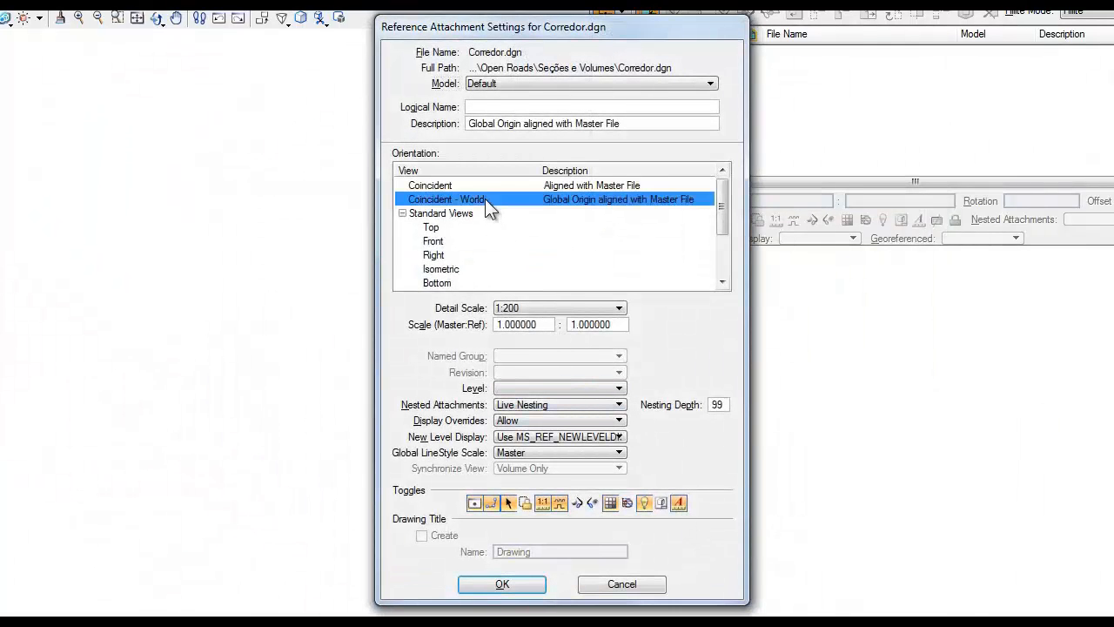
pyautogui.click(710, 82)
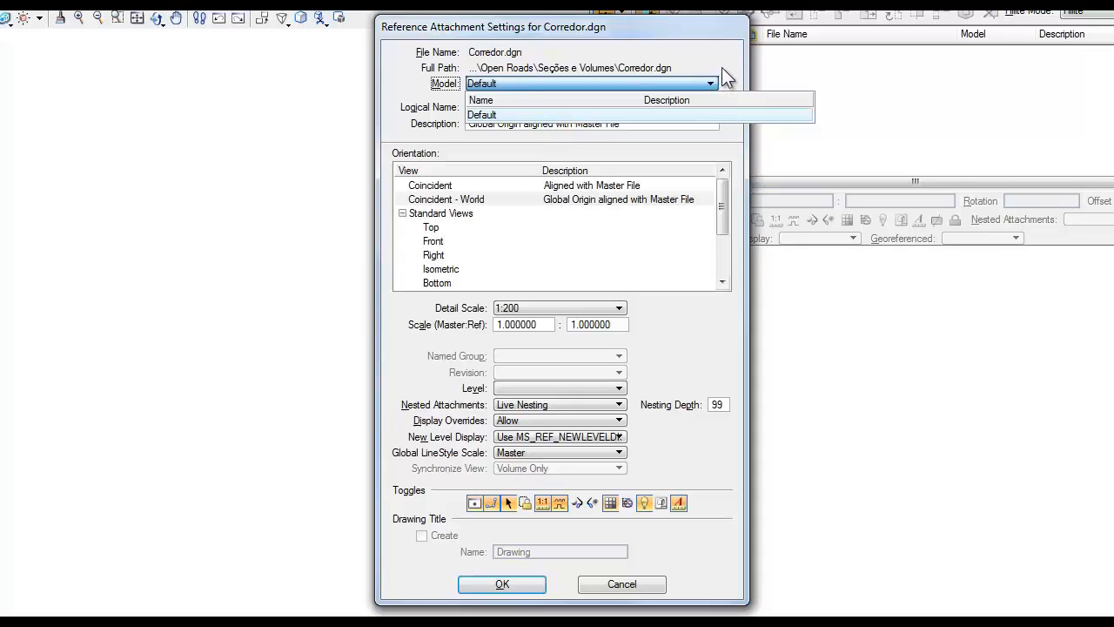
pyautogui.click(722, 67)
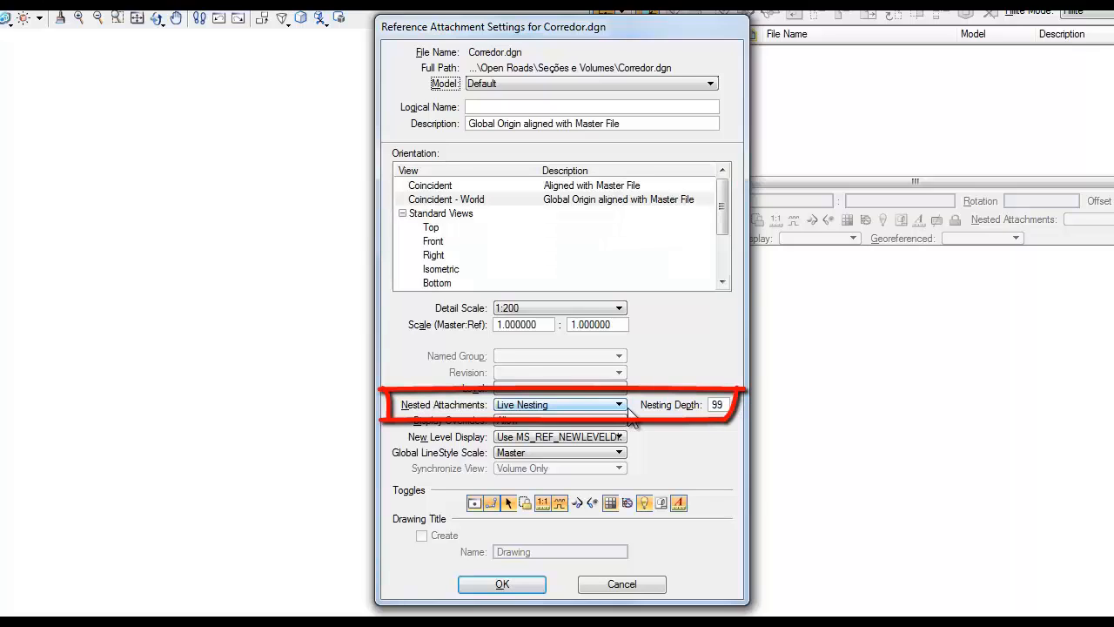
pyautogui.click(498, 584)
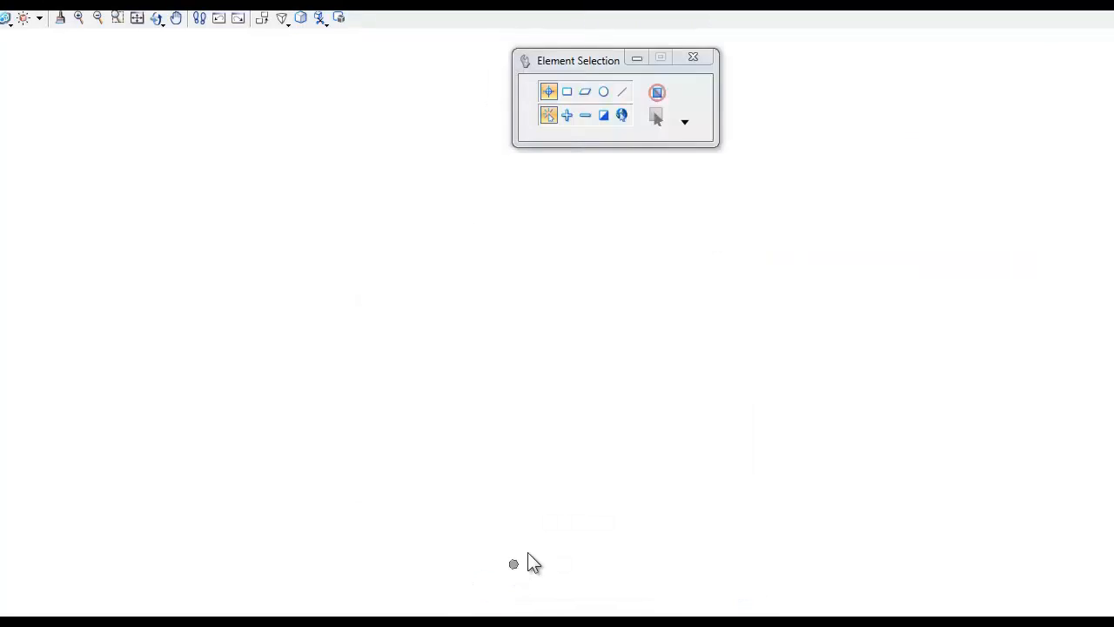
pyautogui.middleClick(571, 530)
pyautogui.middleClick(571, 530)
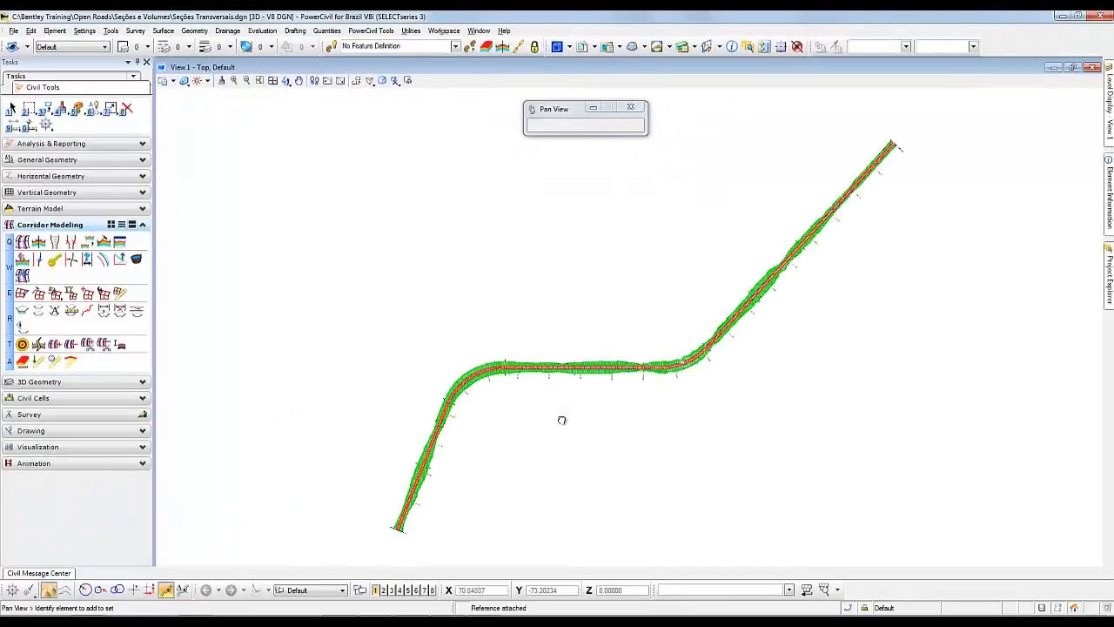
pyautogui.moveTo(562, 421); pyautogui.dragTo(550, 412, button='middle')
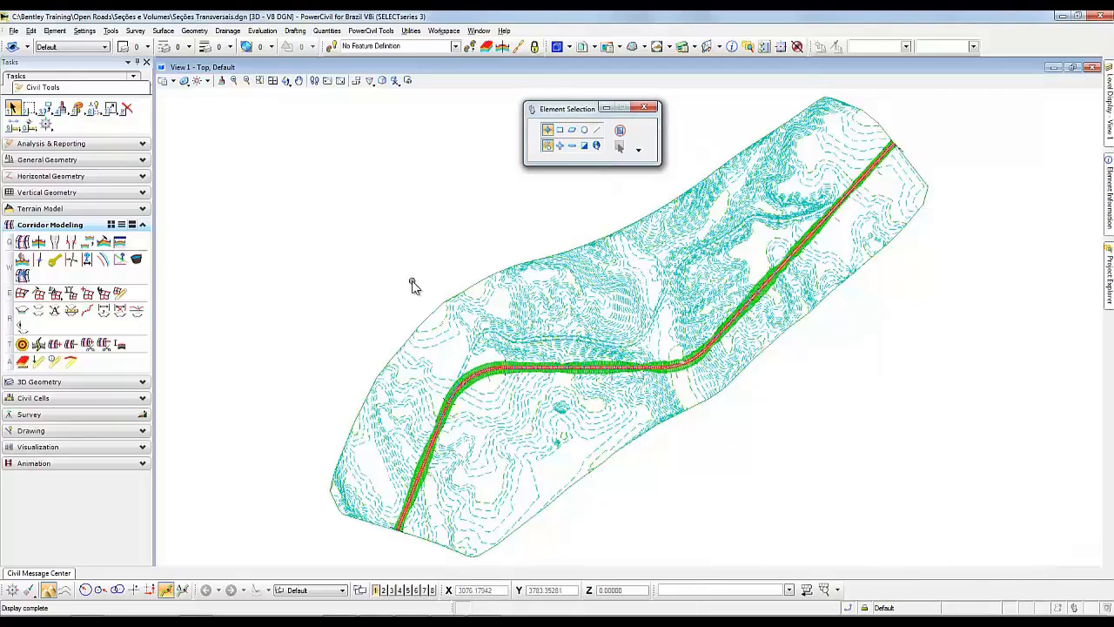
# Step: Review the hierarchy of nested files attached through Corredor.dgn in the references list
pyautogui.click(581, 46)
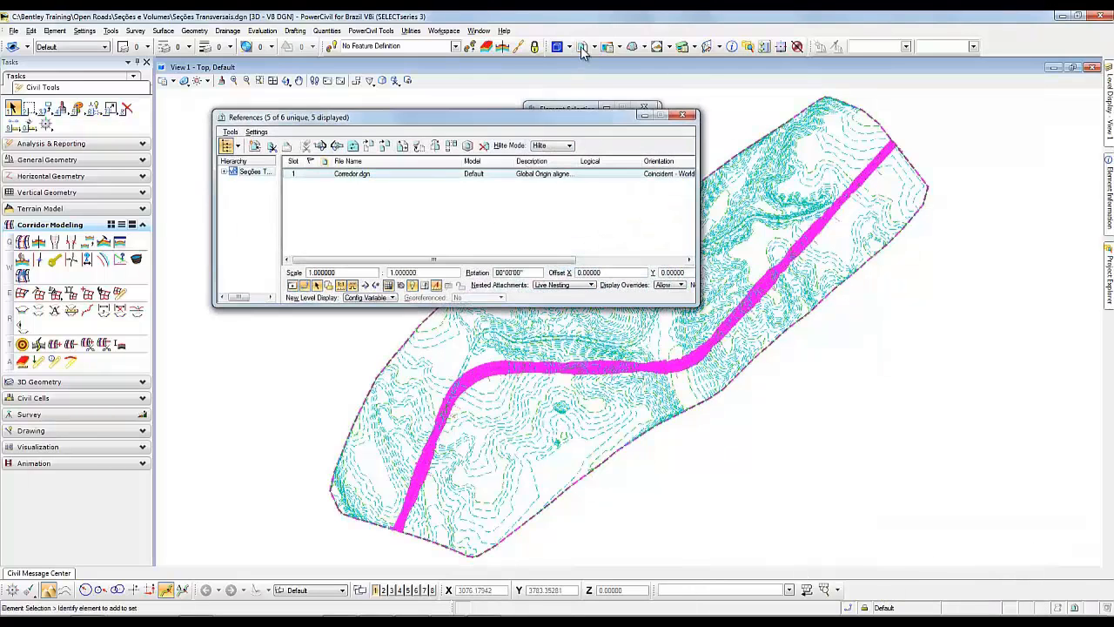
pyautogui.click(225, 172)
pyautogui.doubleClick(256, 182)
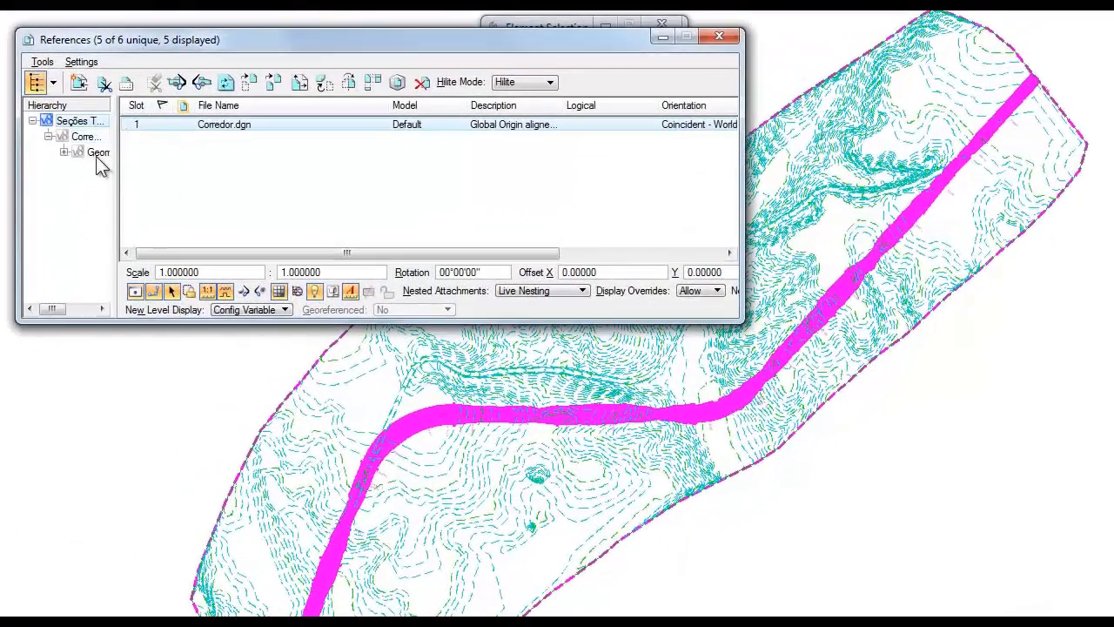
pyautogui.moveTo(115, 166); pyautogui.dragTo(230, 181)
pyautogui.click(64, 153)
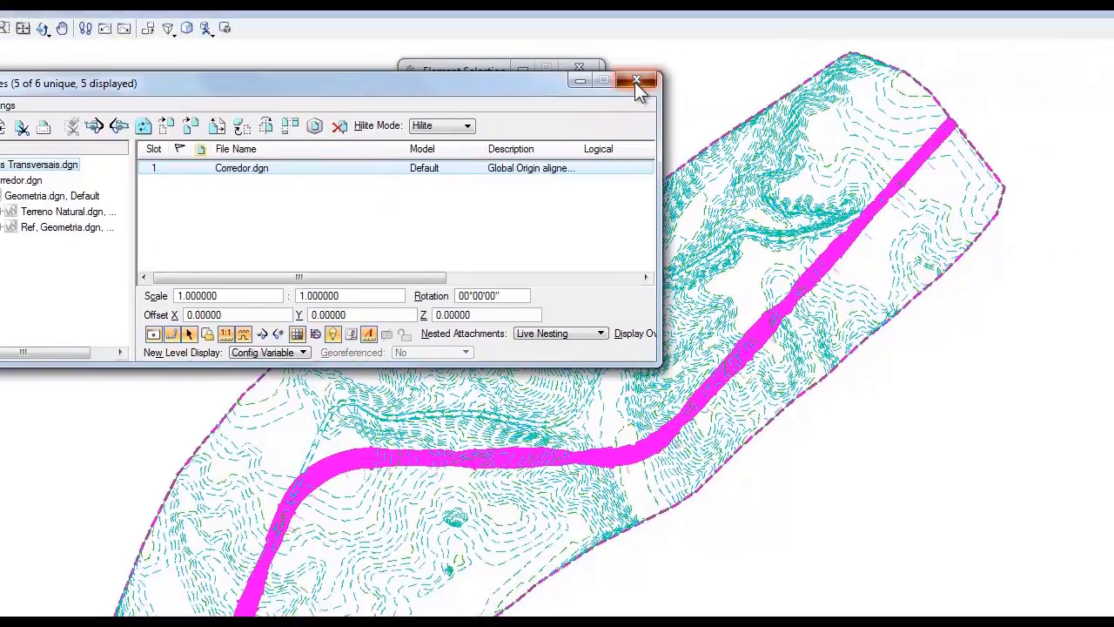
pyautogui.click(719, 36)
# Step: Examine the level display hierarchy of Seções Transversais.dgn, expanding Corredor.dgn, Geometria.dgn and Terreno Natural.dgn
pyautogui.moveTo(1108, 148)
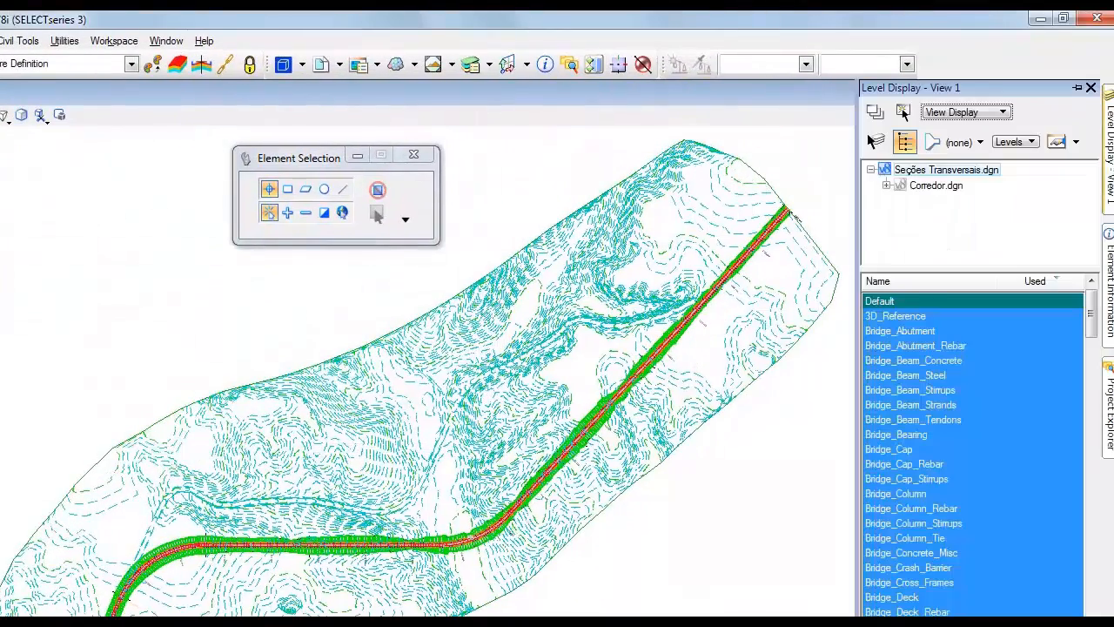
pyautogui.click(886, 185)
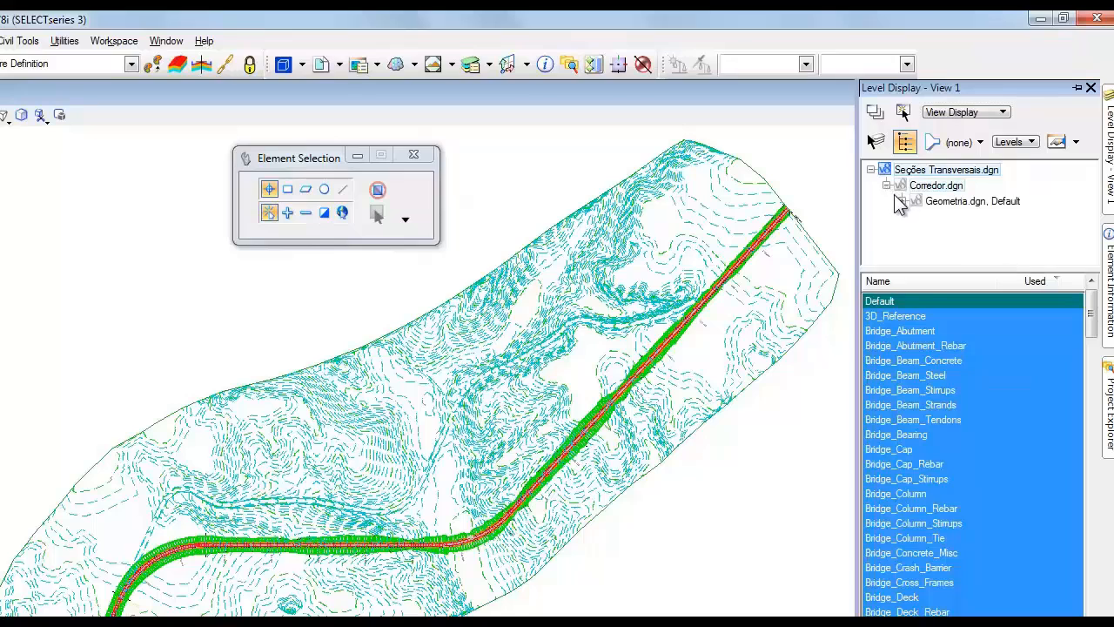
pyautogui.click(902, 201)
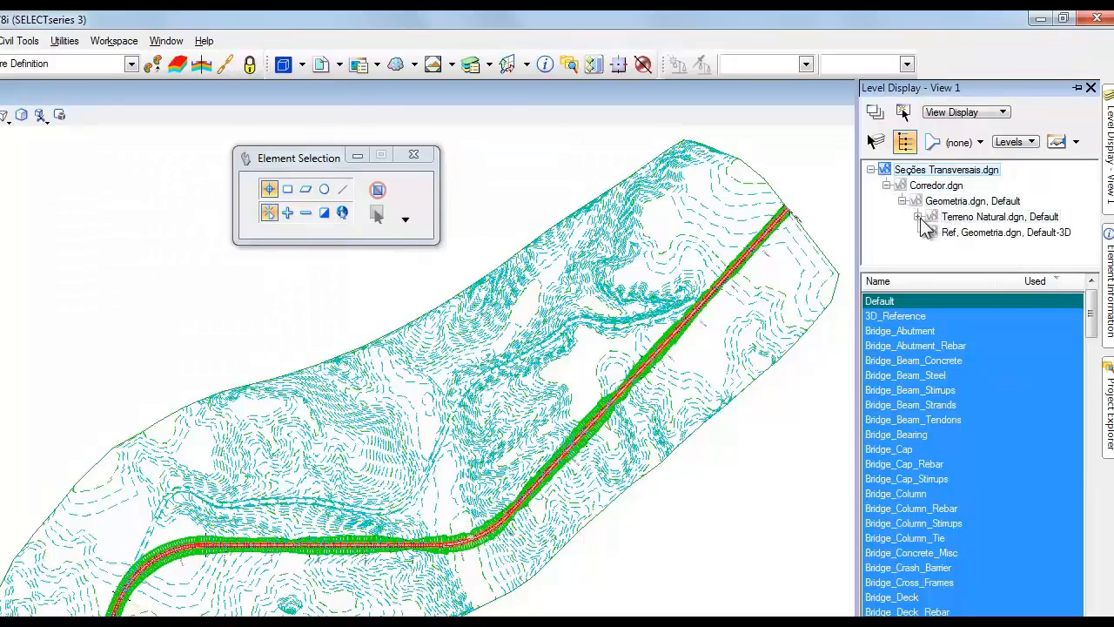
pyautogui.click(918, 217)
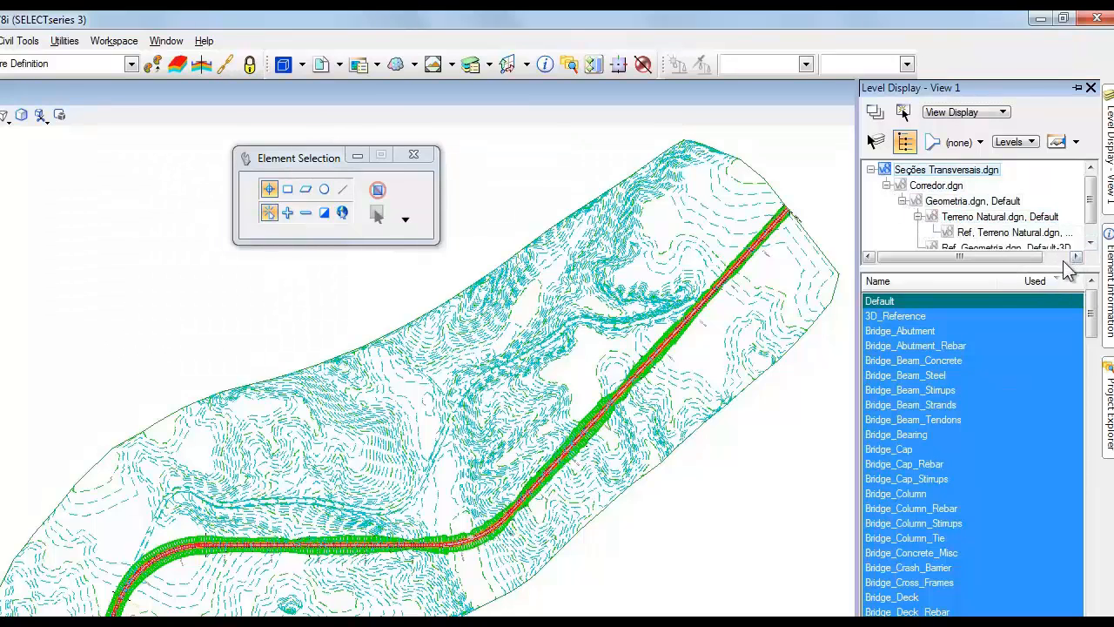
pyautogui.moveTo(1063, 269); pyautogui.dragTo(1062, 316)
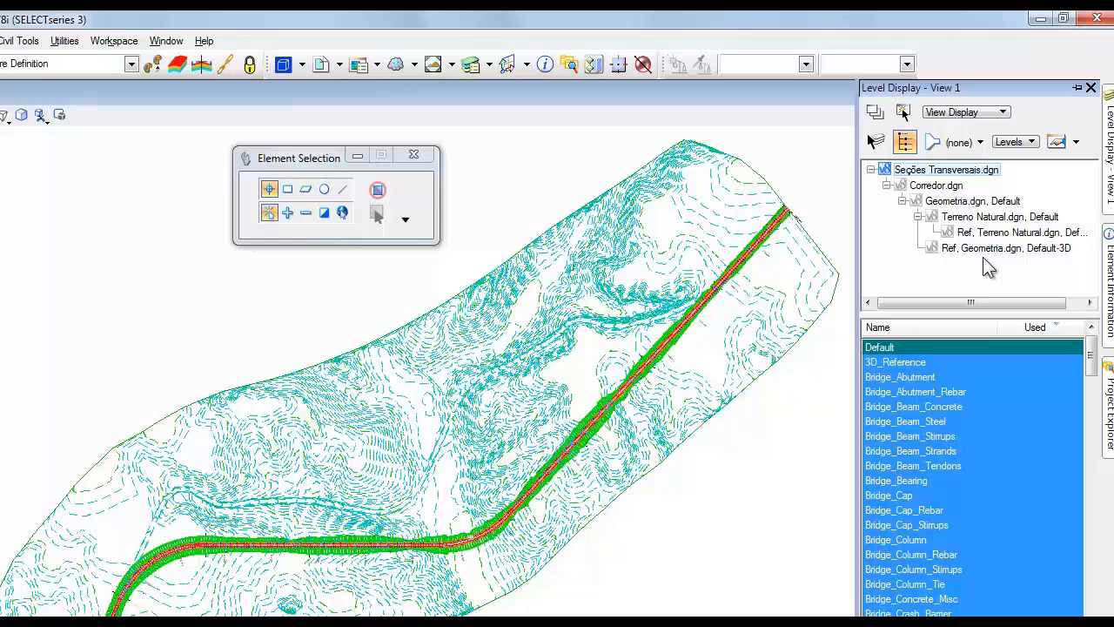
pyautogui.click(1078, 88)
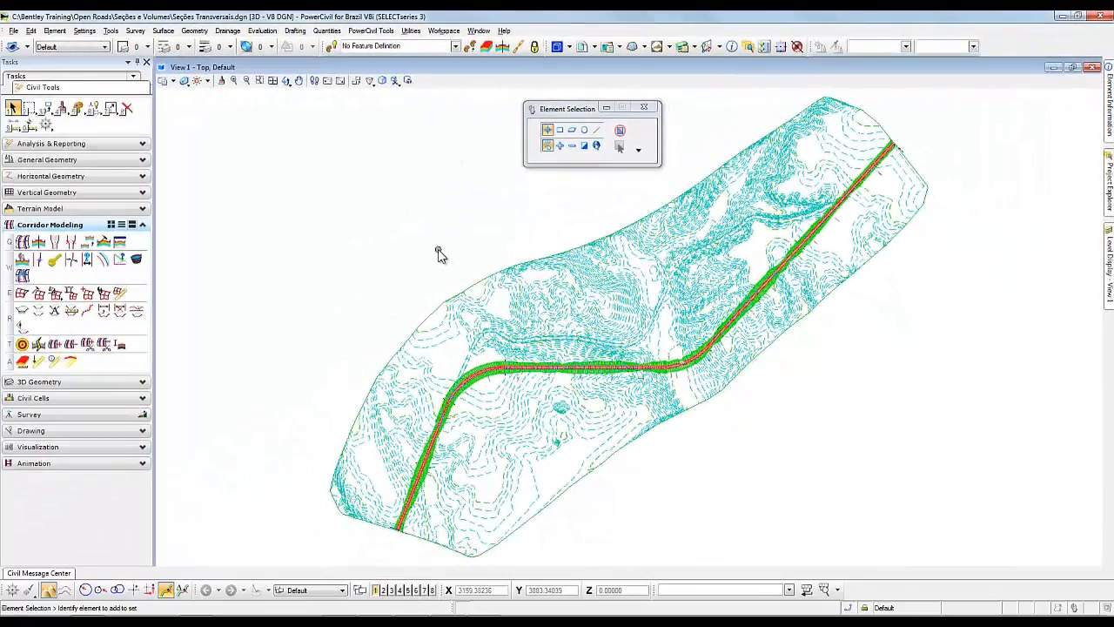
# Step: Inspect the corridor around station 1100 and check its properties, including the design stage
pyautogui.scroll(3, 622, 376)
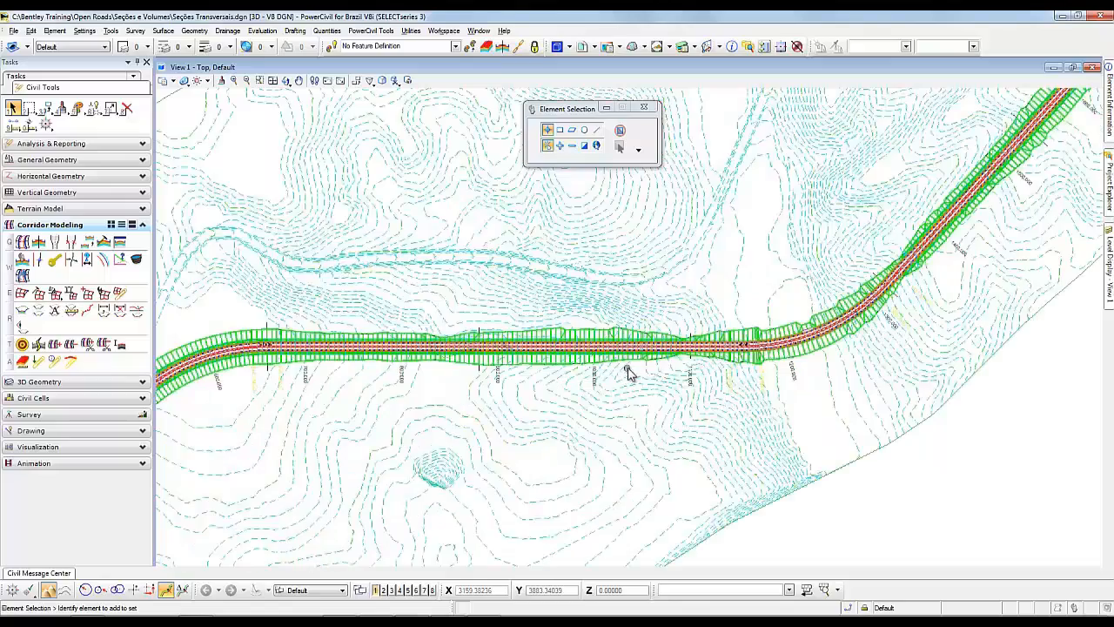
pyautogui.scroll(2, 633, 367)
pyautogui.scroll(2, 666, 361)
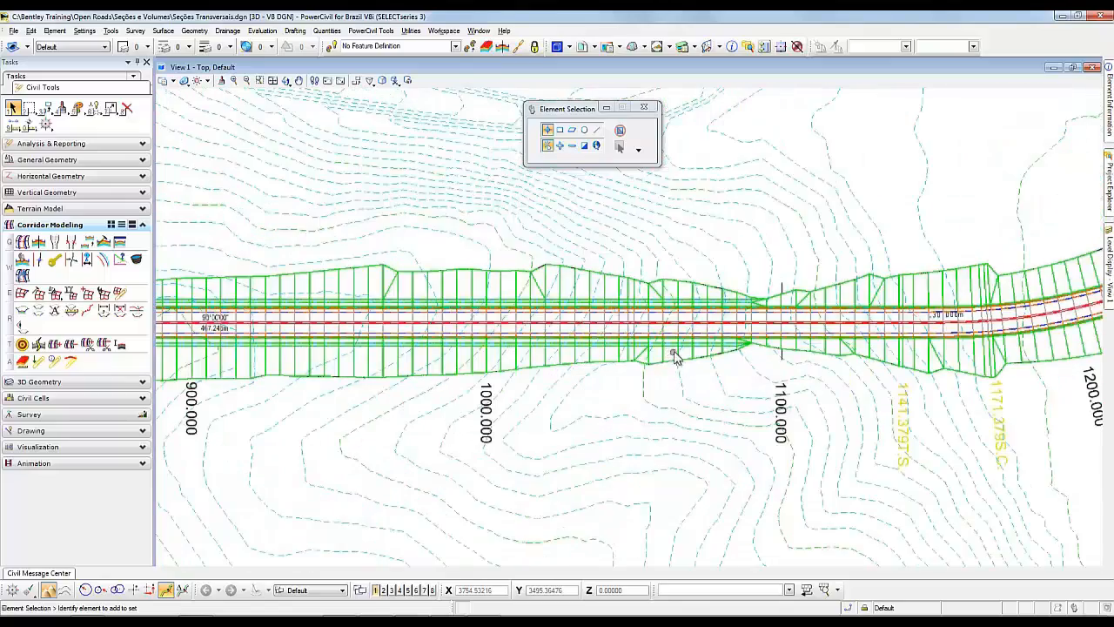
pyautogui.scroll(2, 679, 353)
pyautogui.moveTo(709, 368)
pyautogui.mouseDown(button='middle')
pyautogui.moveTo(636, 355)
pyautogui.moveTo(399, 357)
pyautogui.moveTo(356, 373)
pyautogui.mouseUp(button='middle')
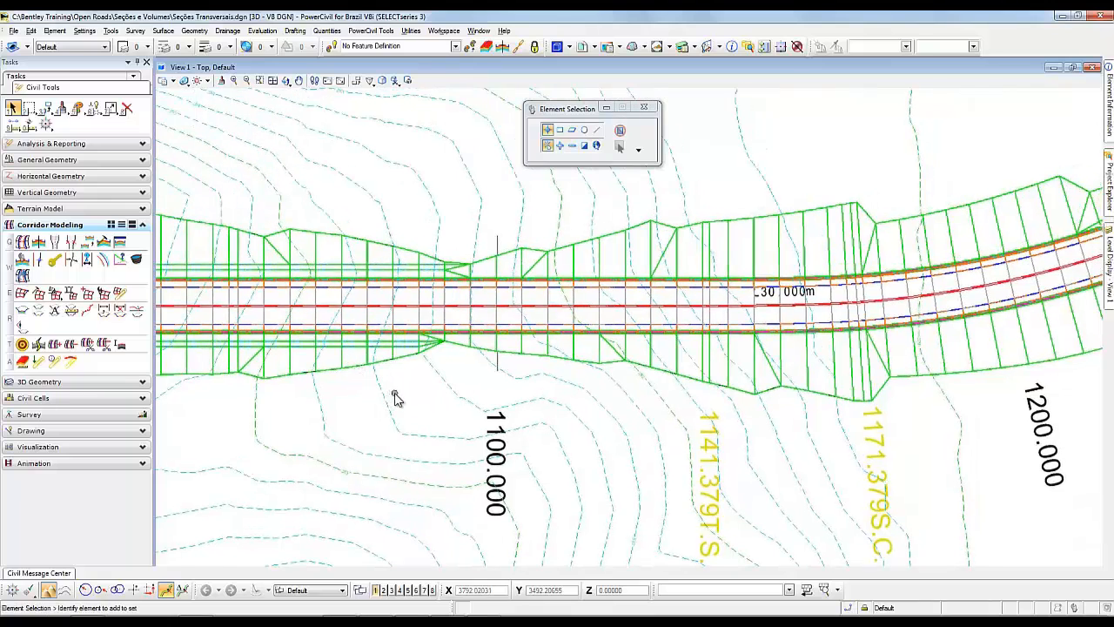
pyautogui.scroll(-2, 395, 399)
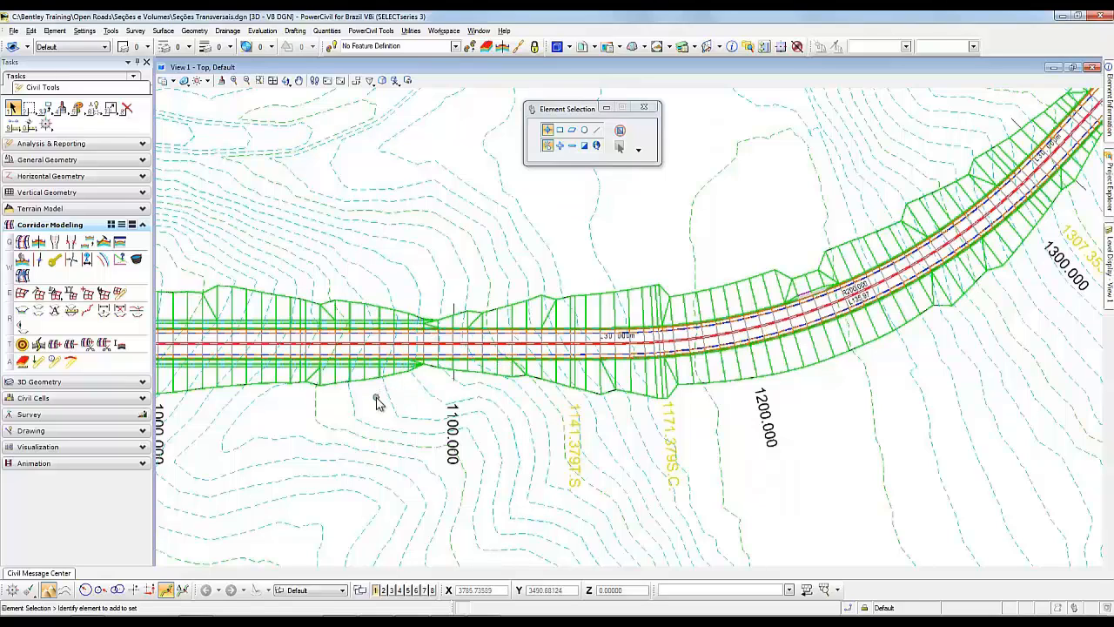
pyautogui.click(377, 397)
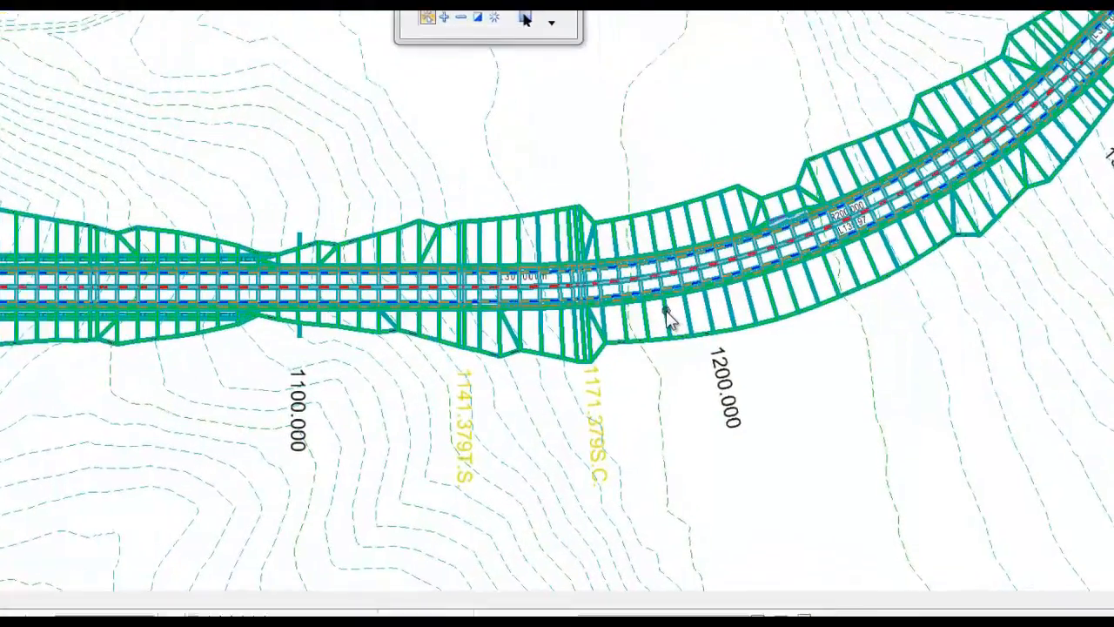
pyautogui.click(646, 298)
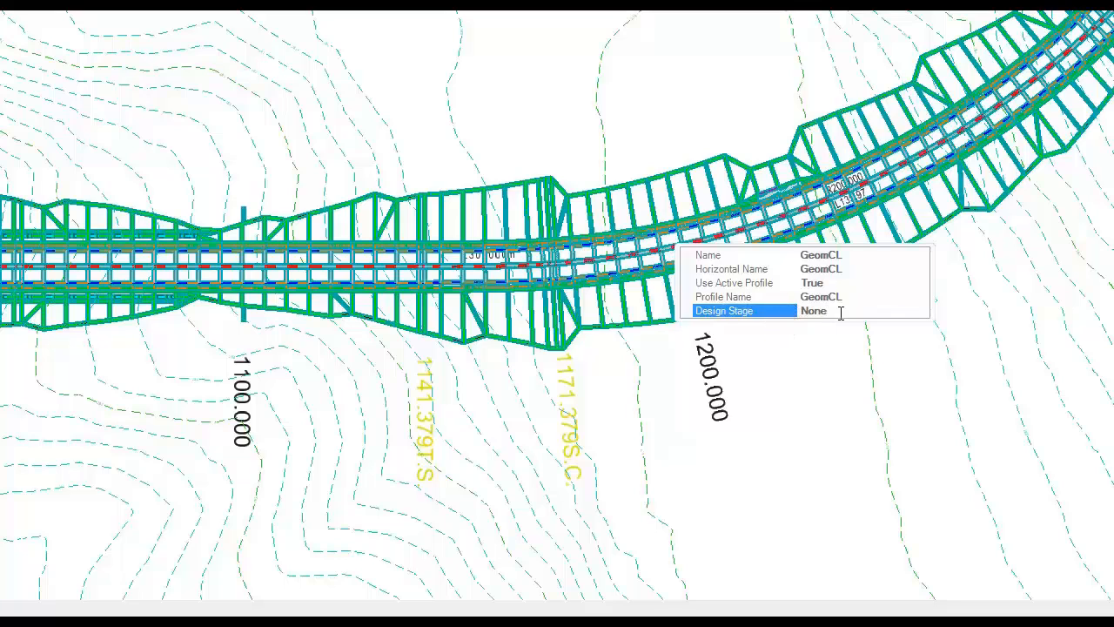
pyautogui.press('Escape')
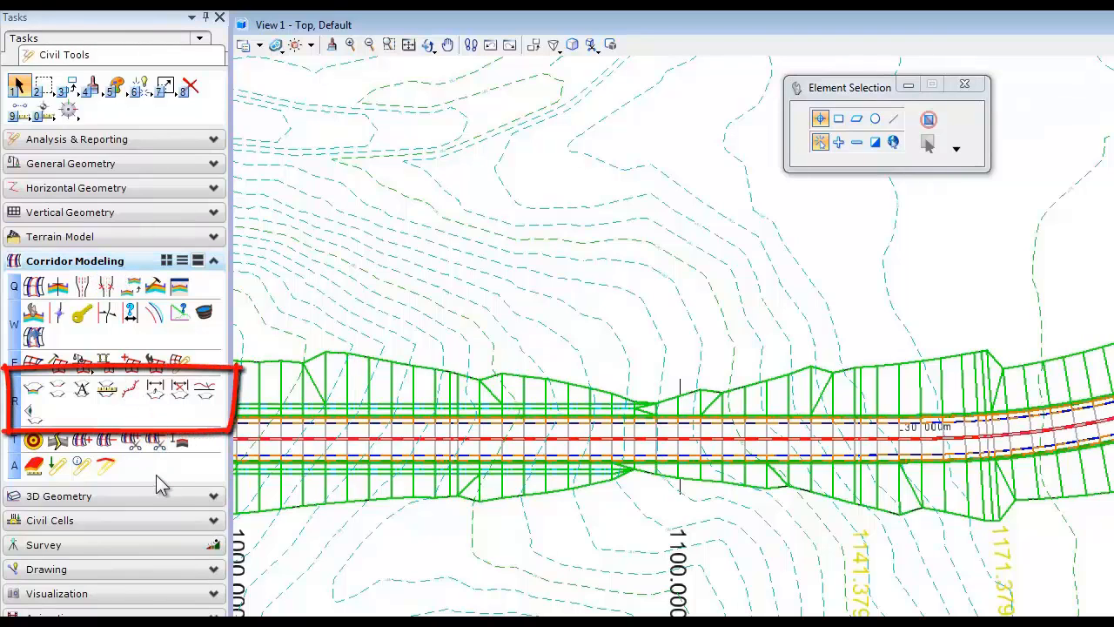
# Step: Start Create Cross Section for the GeomCL alignment and load the Sheet - w/o Grid preference
pyautogui.click(60, 394)
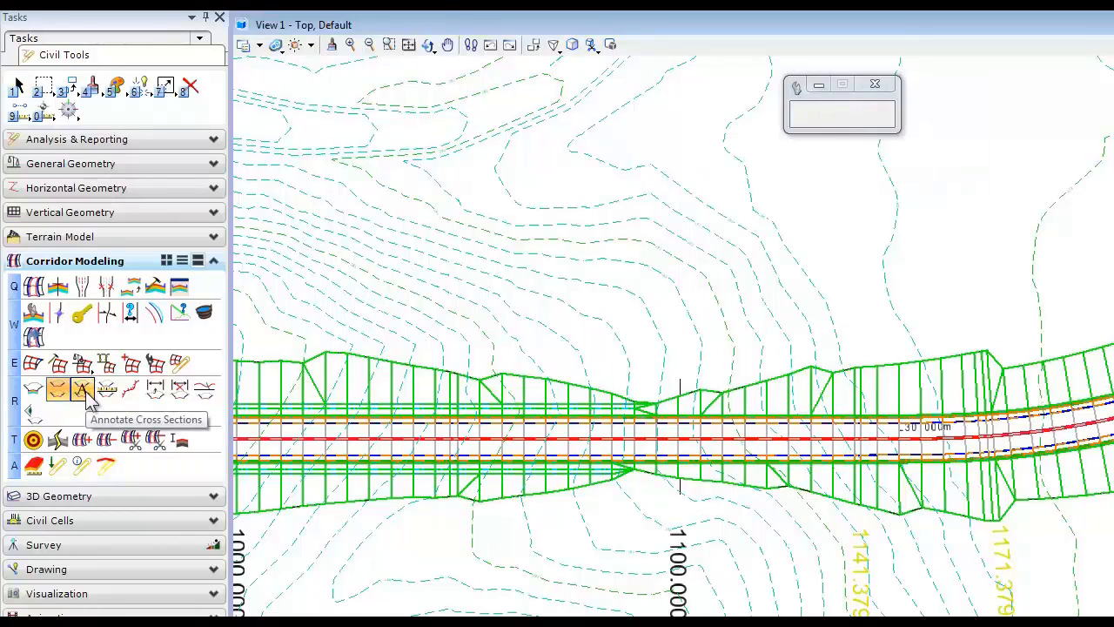
pyautogui.click(417, 463)
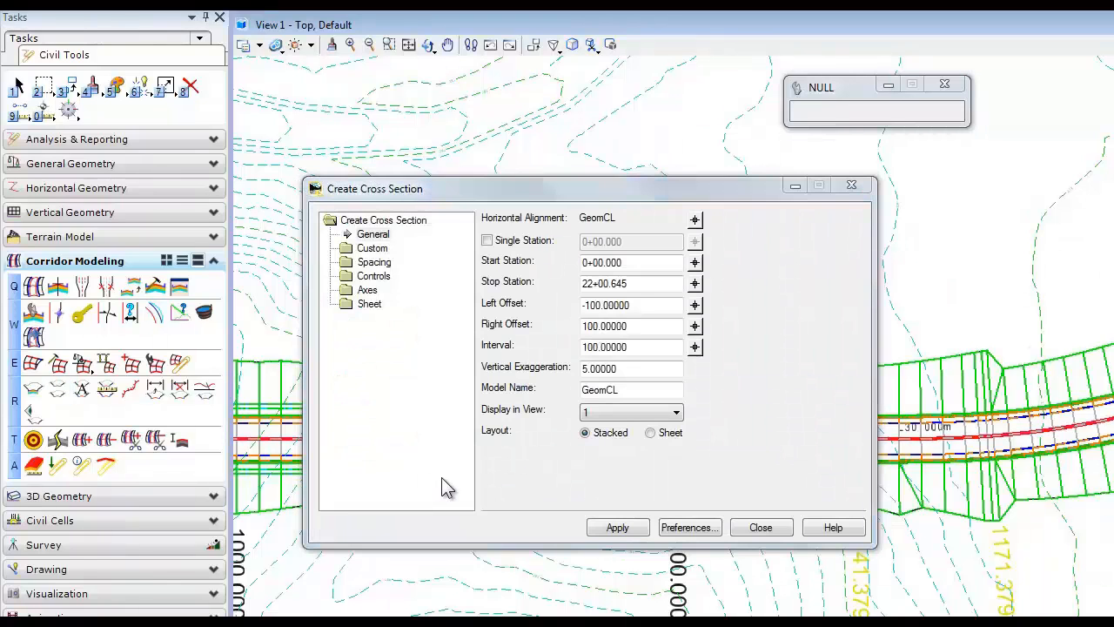
pyautogui.click(687, 528)
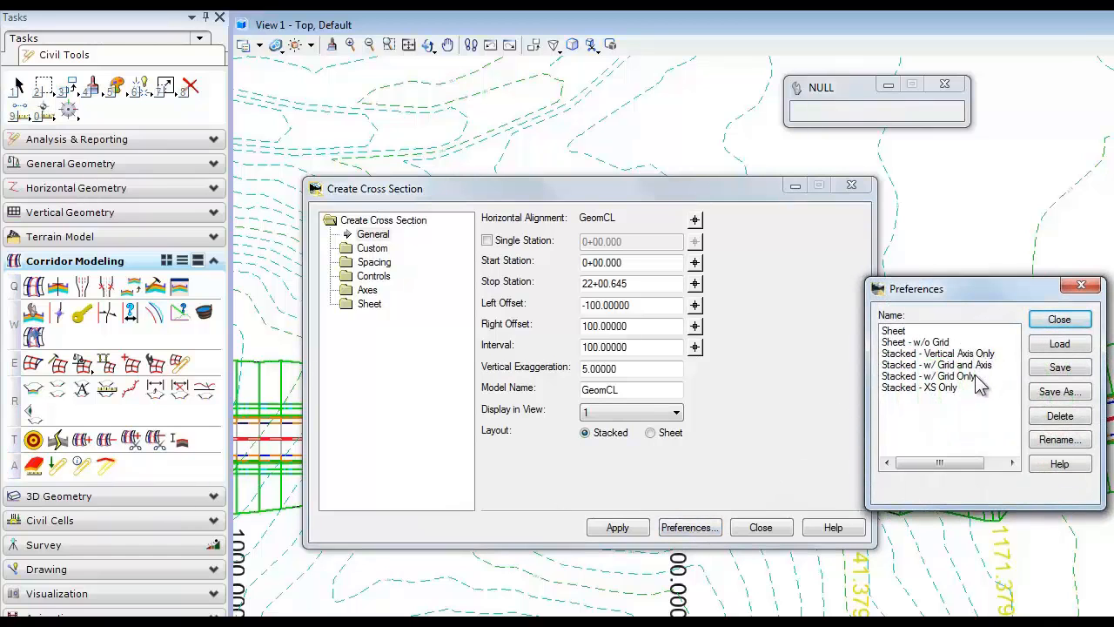
pyautogui.click(969, 344)
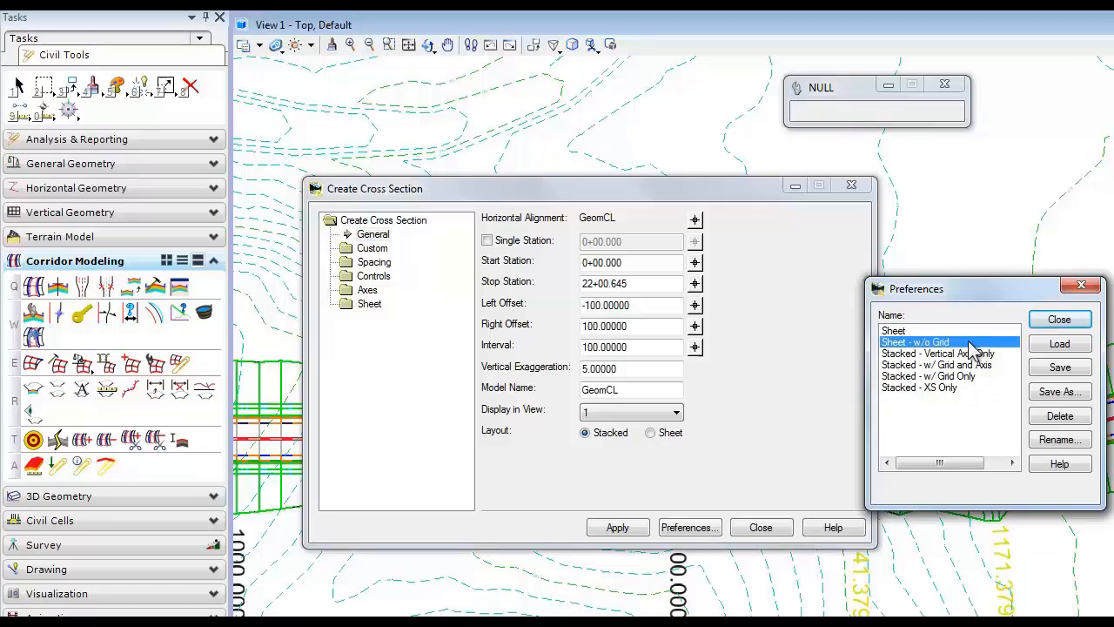
pyautogui.click(1062, 344)
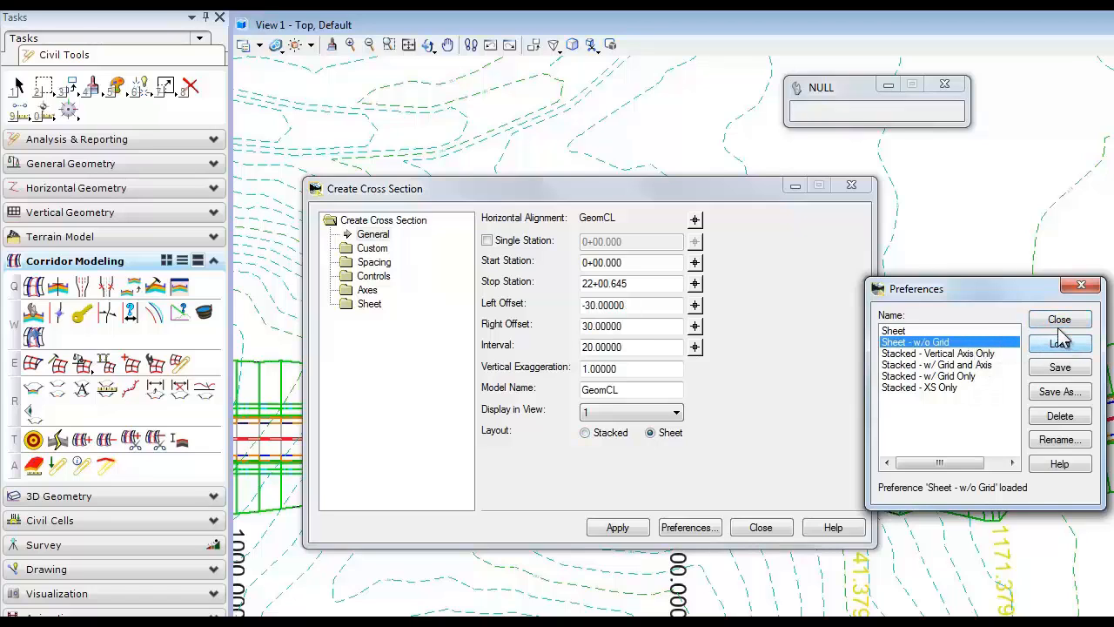
pyautogui.click(1059, 319)
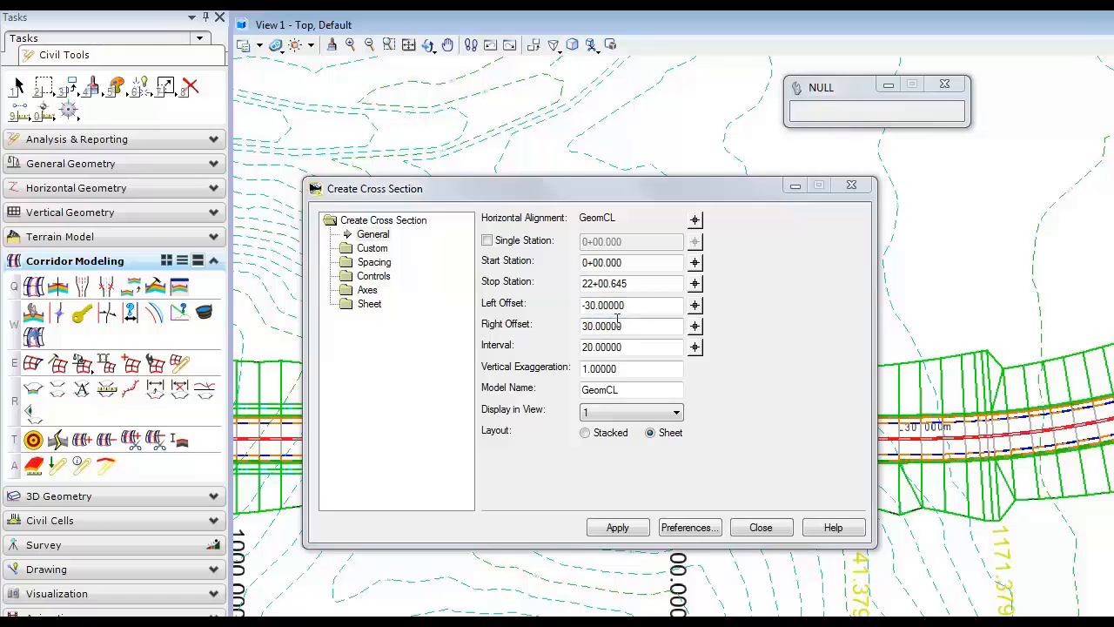
# Step: Name the cross section model Proposta and review the custom station and spacing settings
pyautogui.doubleClick(637, 392)
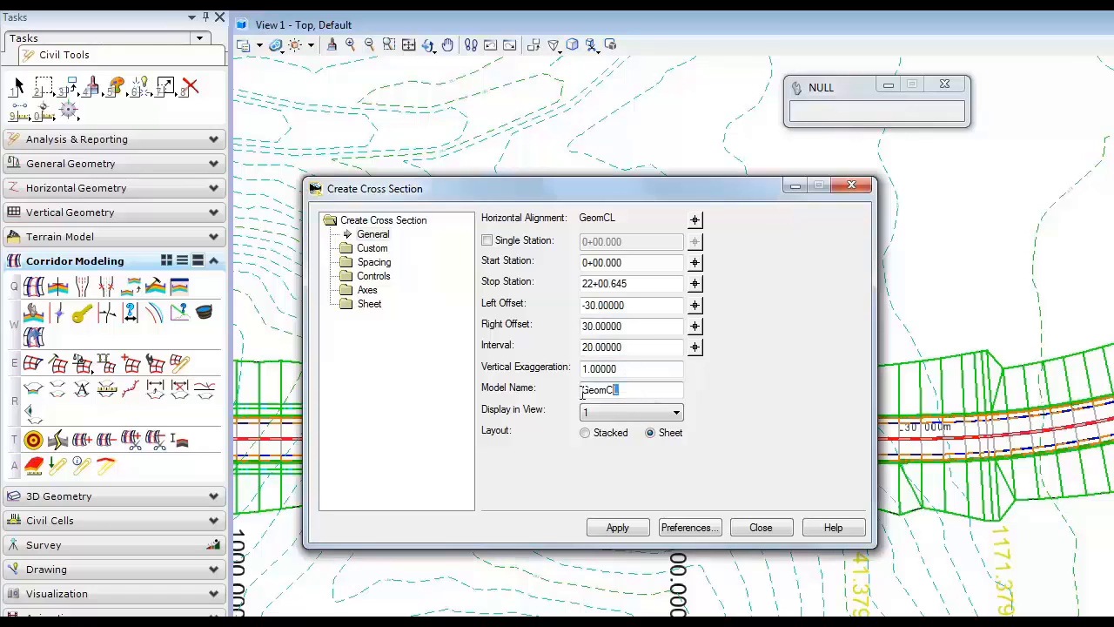
pyautogui.write('Proposta')
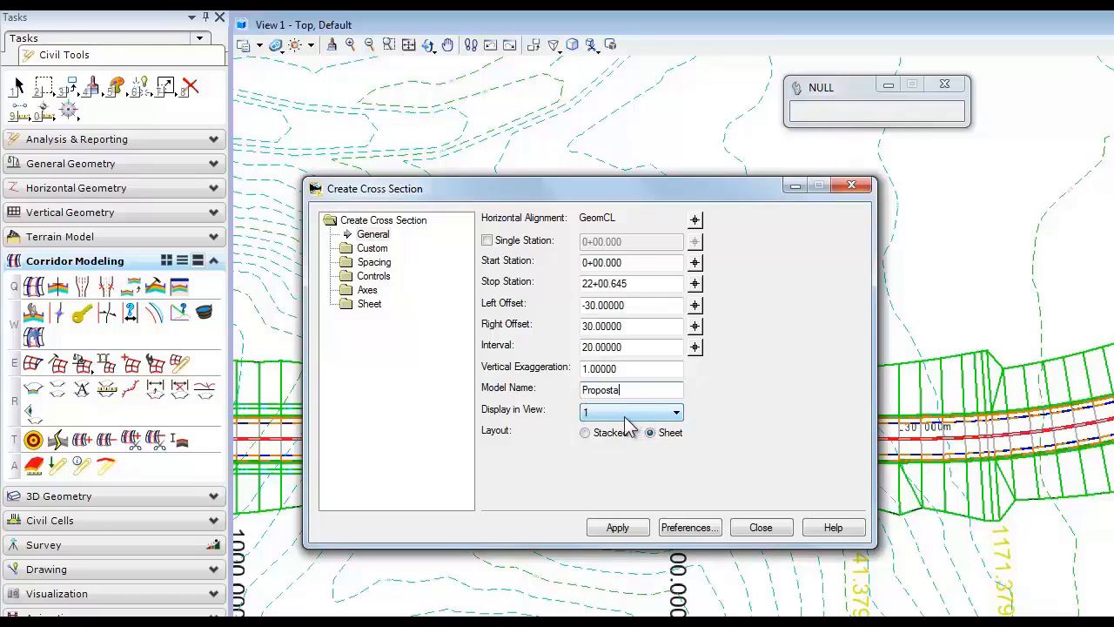
pyautogui.click(373, 249)
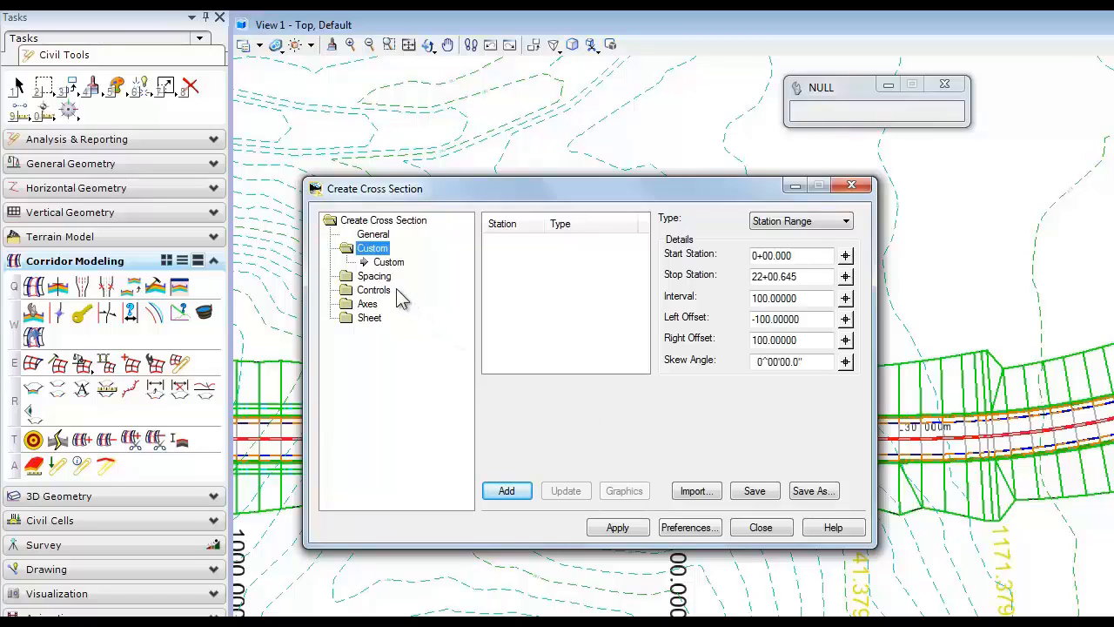
pyautogui.click(375, 277)
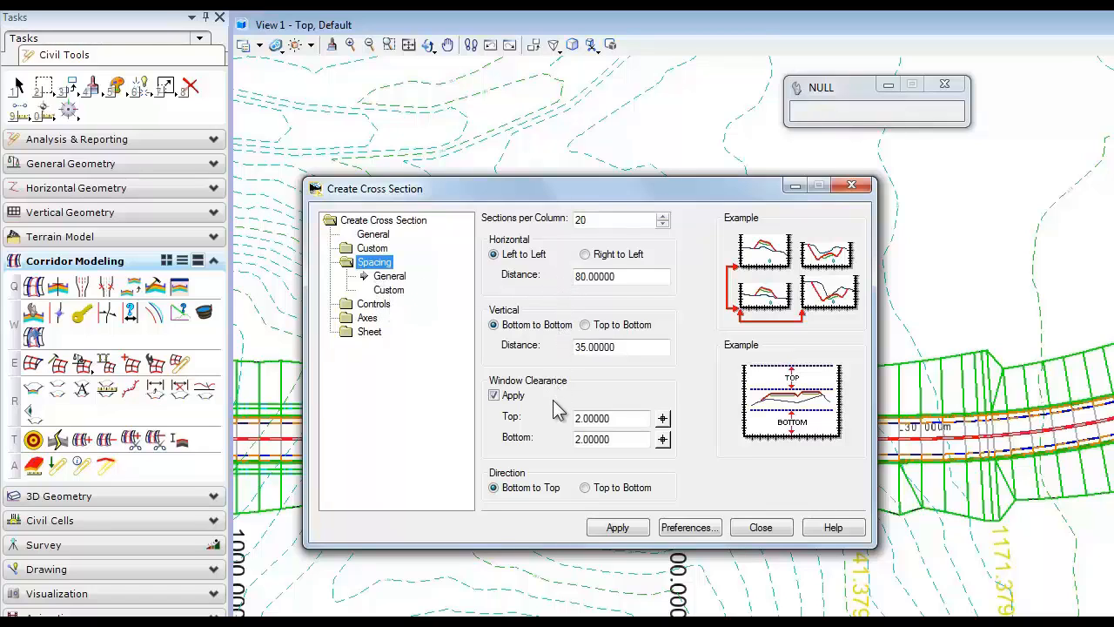
pyautogui.click(388, 289)
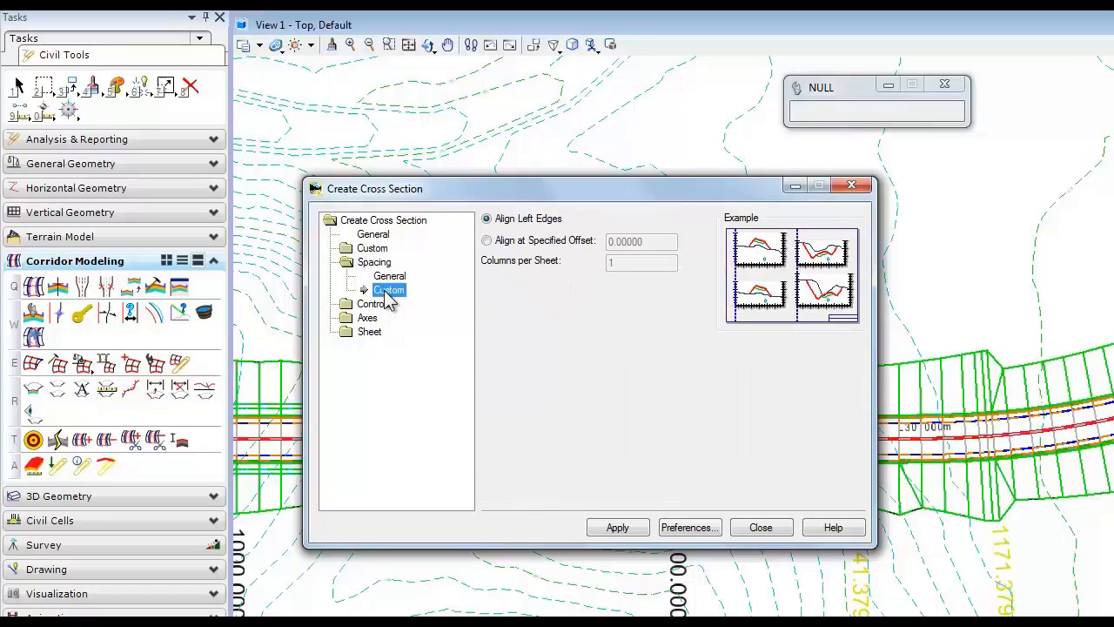
# Step: Review the cross section control settings for grid, plan display, critical sections, and symbol and details
pyautogui.click(374, 304)
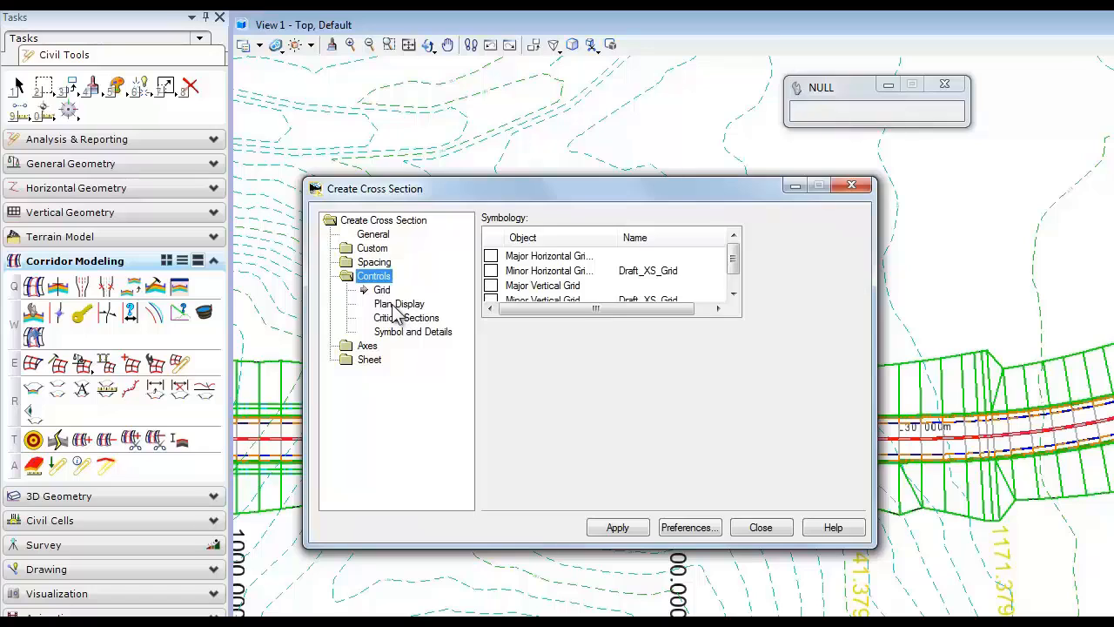
pyautogui.click(398, 305)
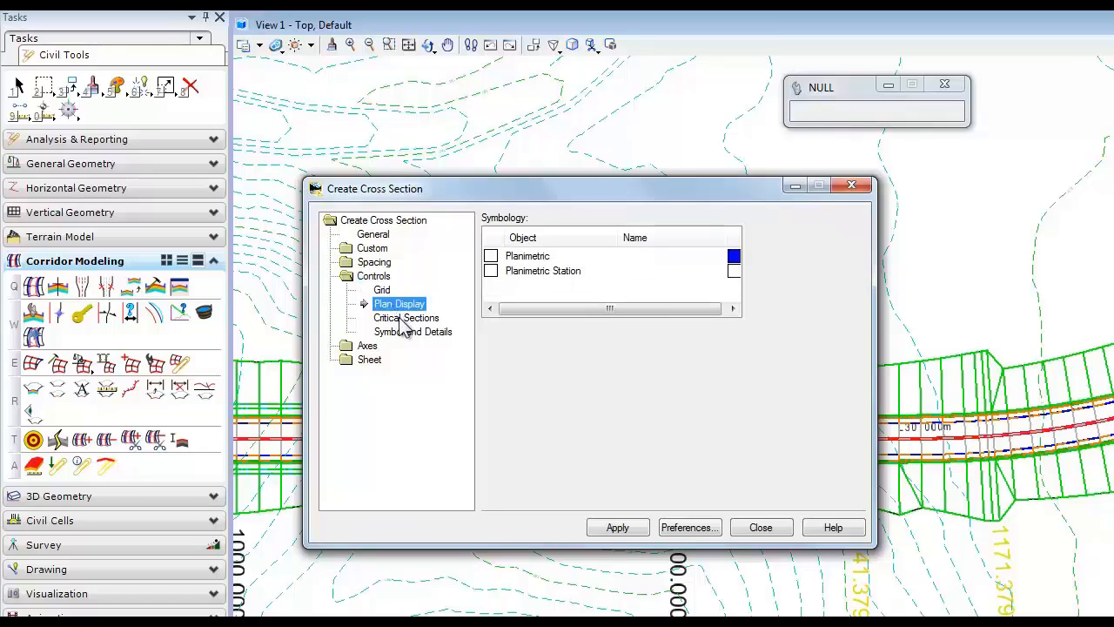
pyautogui.click(405, 319)
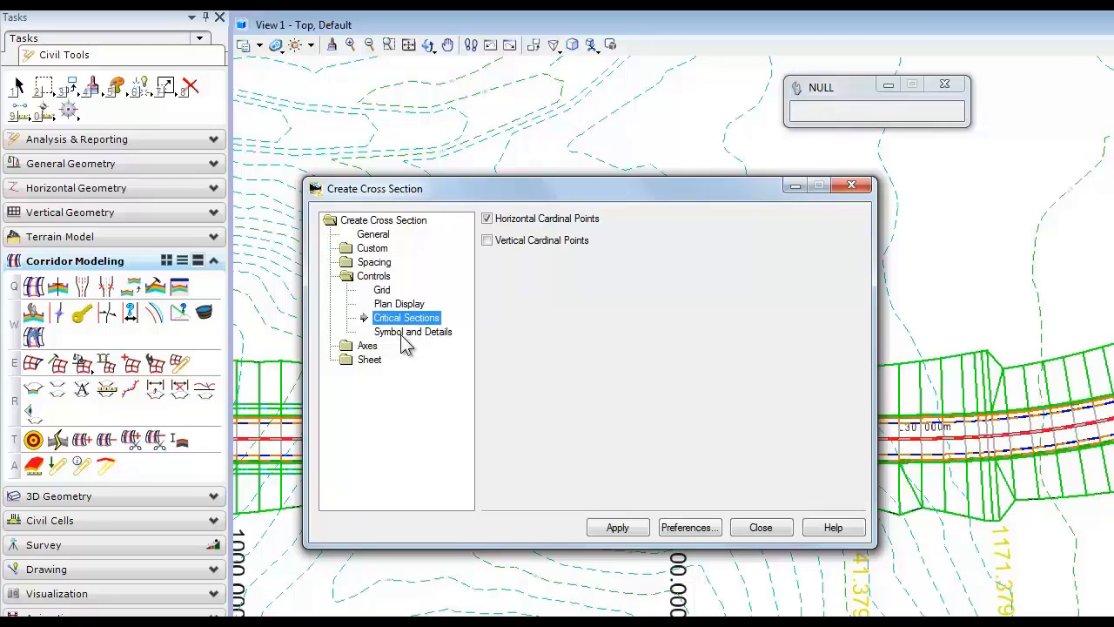
pyautogui.click(402, 334)
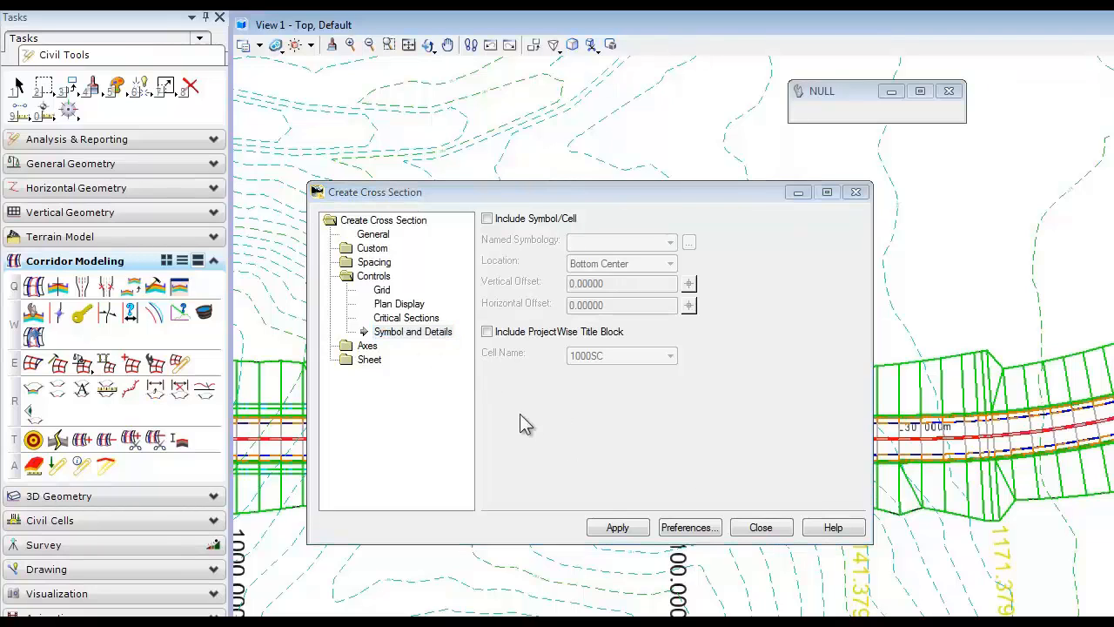
# Step: Examine the left axis general settings and the line symbology of its Left Axis and Major Ticks objects, leaving both unedited
pyautogui.click(368, 349)
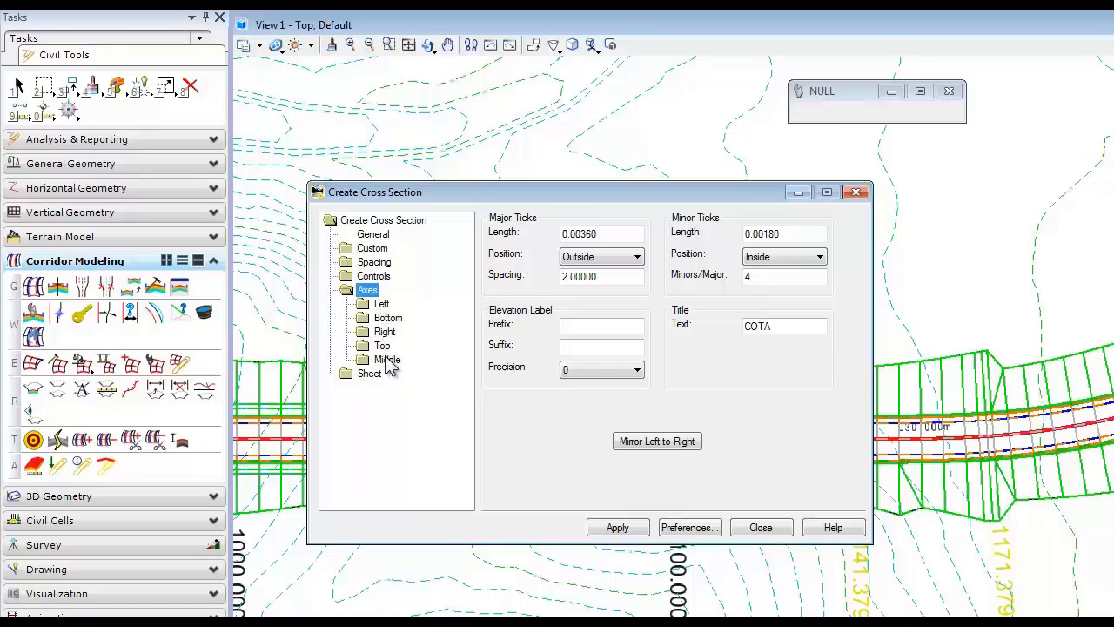
pyautogui.click(382, 306)
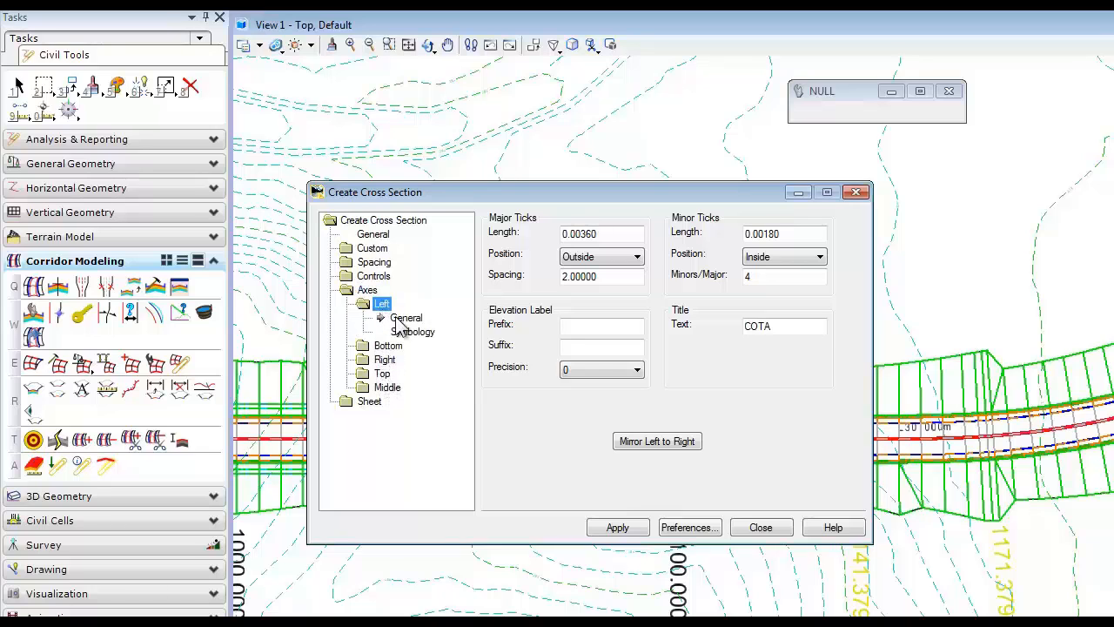
pyautogui.click(404, 318)
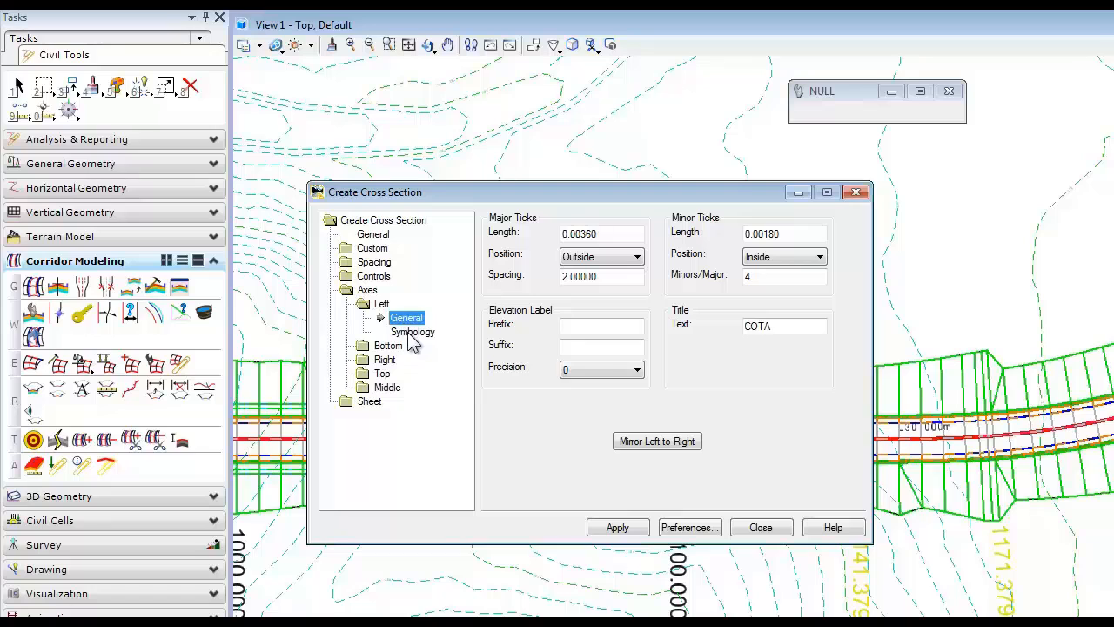
pyautogui.click(412, 336)
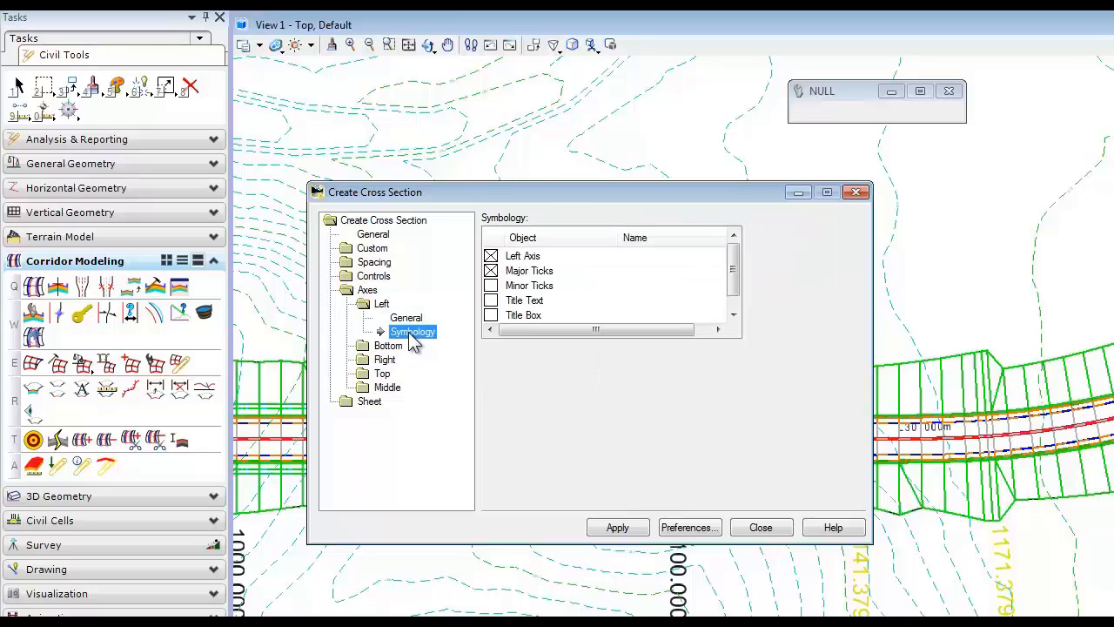
pyautogui.click(541, 257)
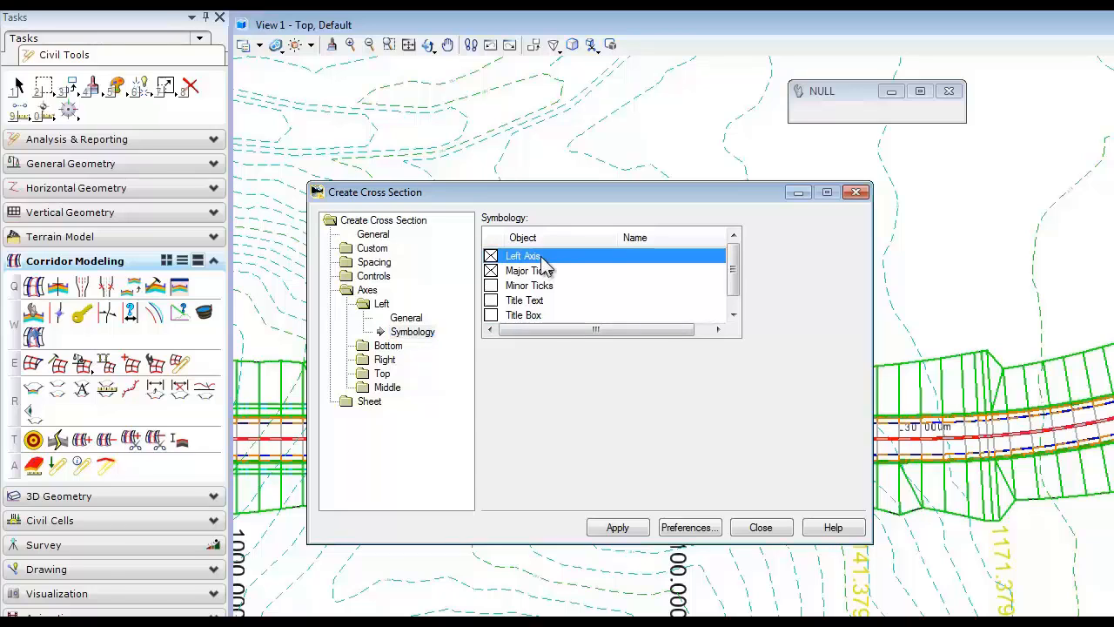
pyautogui.doubleClick(541, 258)
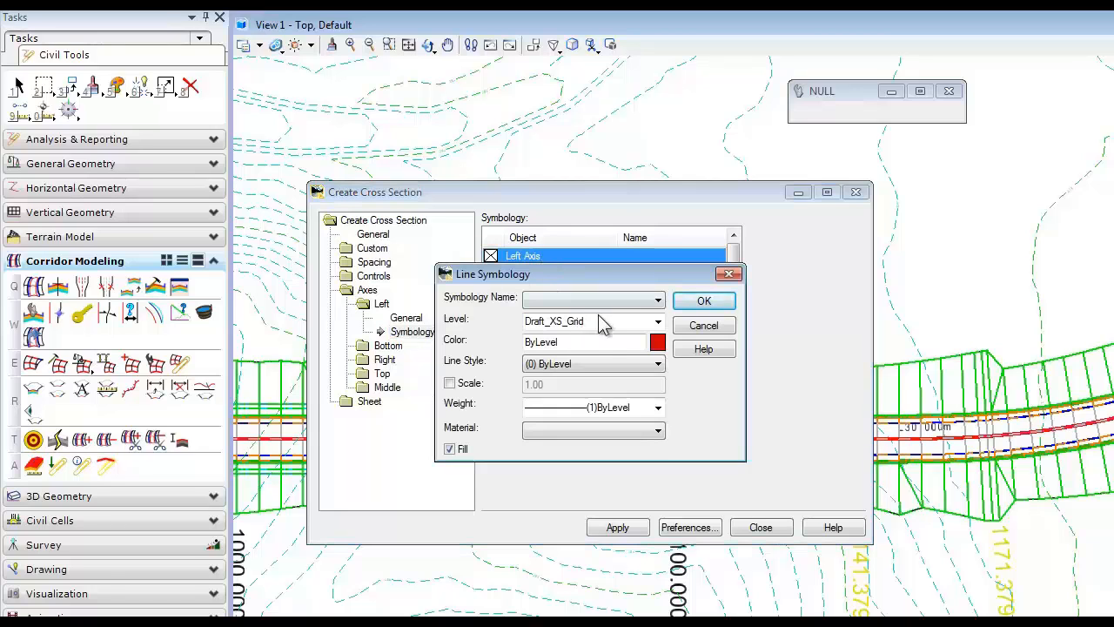
pyautogui.click(728, 328)
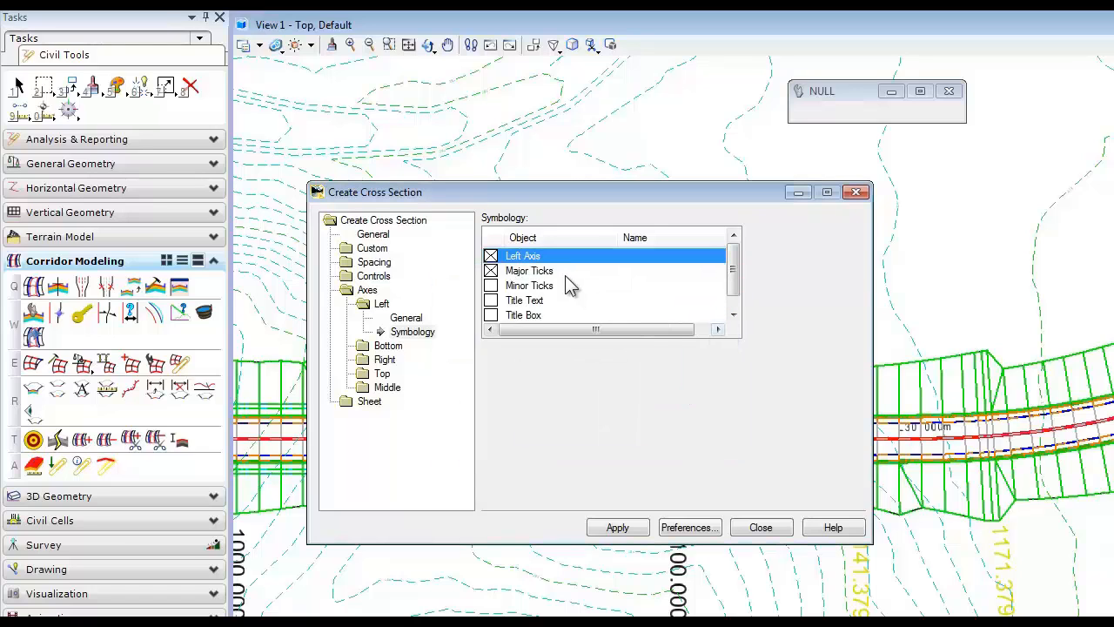
pyautogui.doubleClick(552, 275)
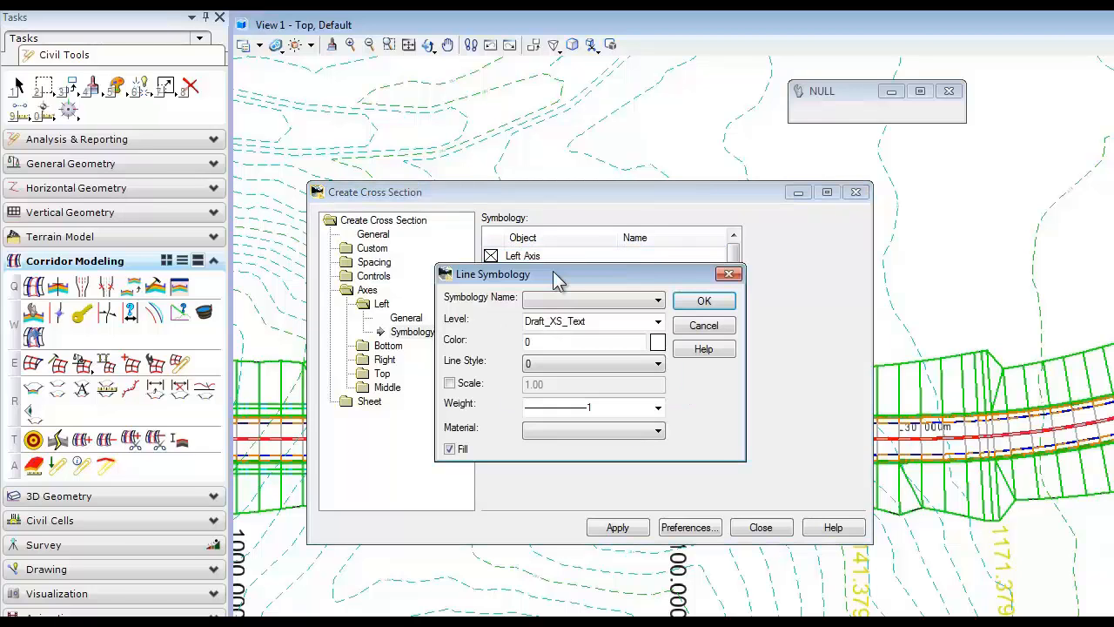
pyautogui.click(695, 326)
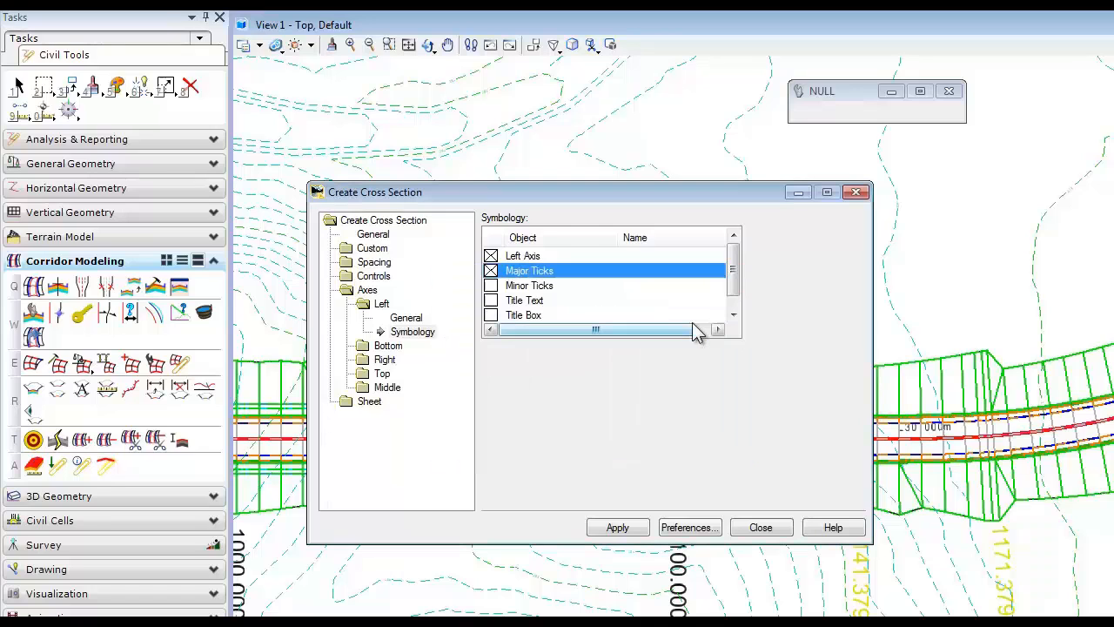
# Step: Review the sheet settings for border, layout, station range and title block annotation
pyautogui.click(370, 402)
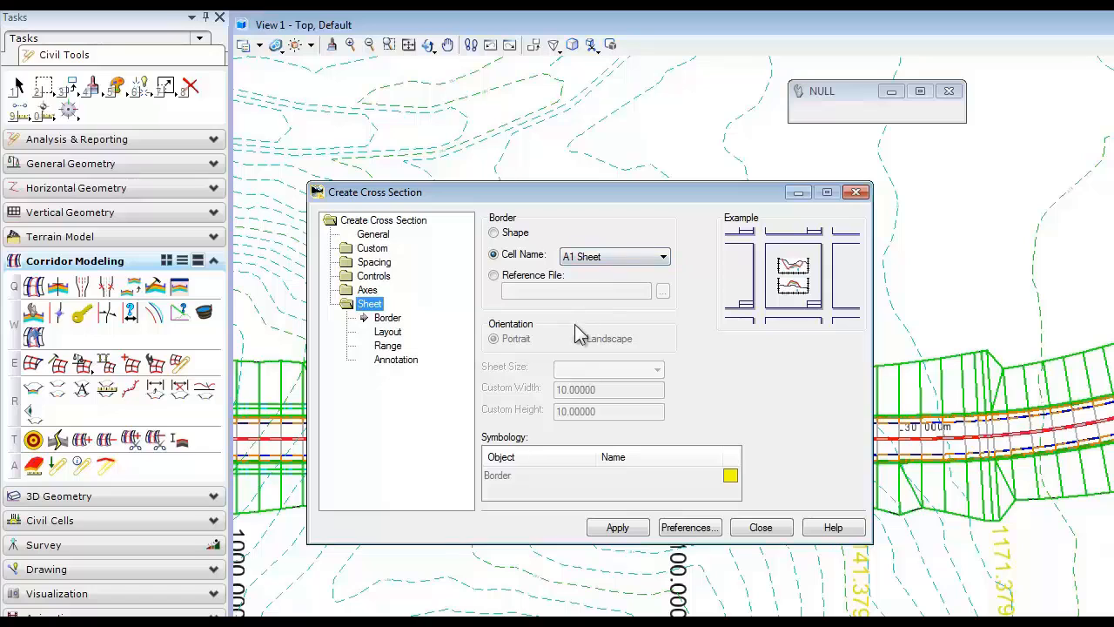
pyautogui.click(391, 334)
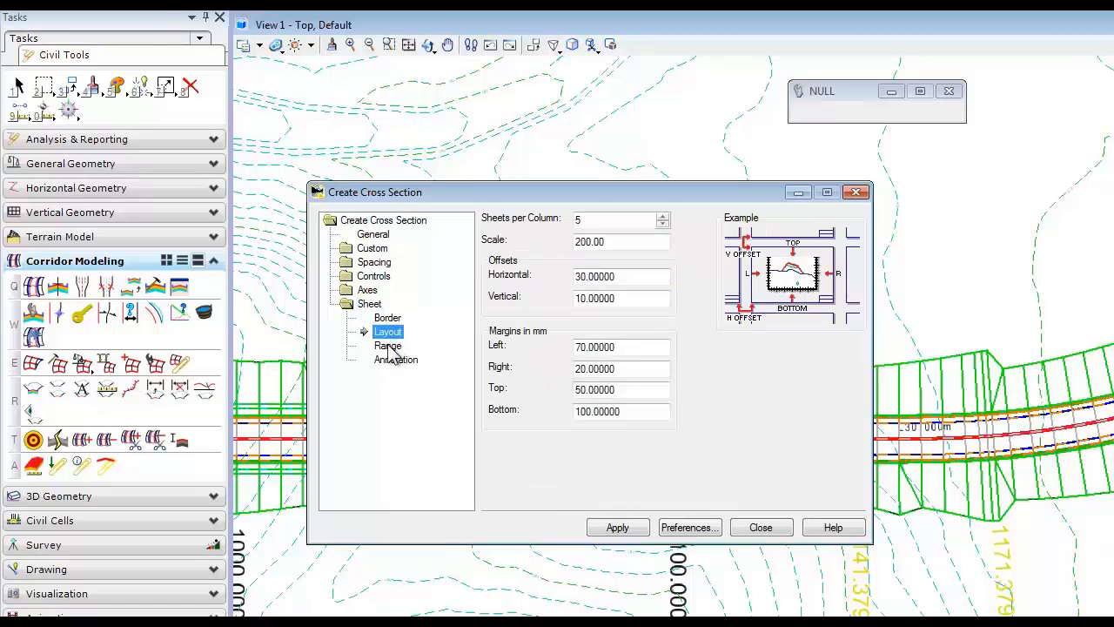
pyautogui.click(388, 348)
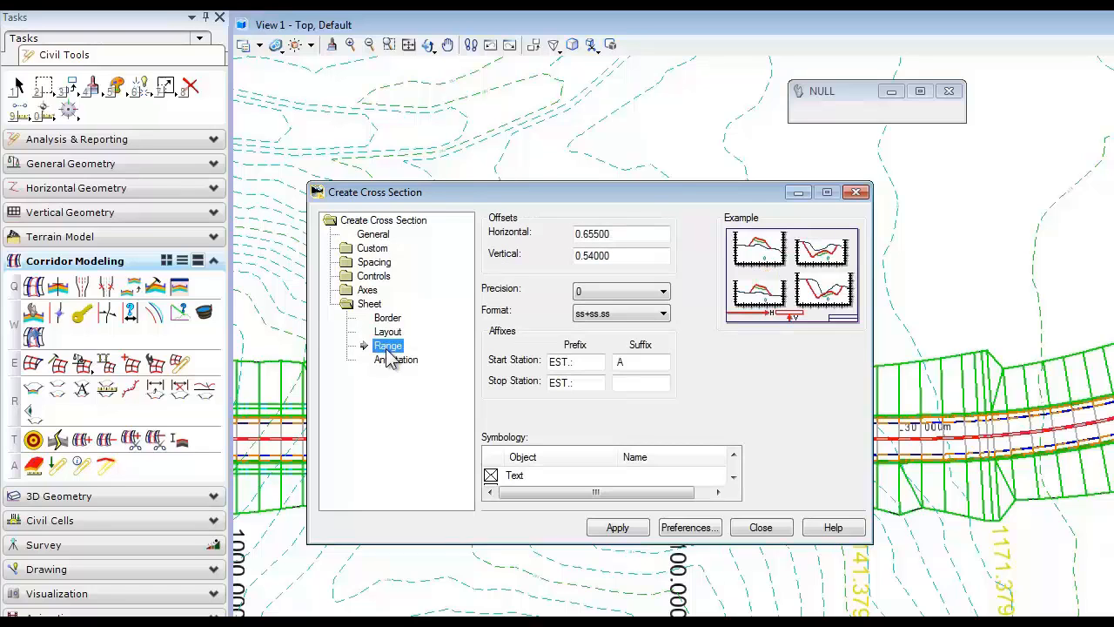
pyautogui.click(392, 364)
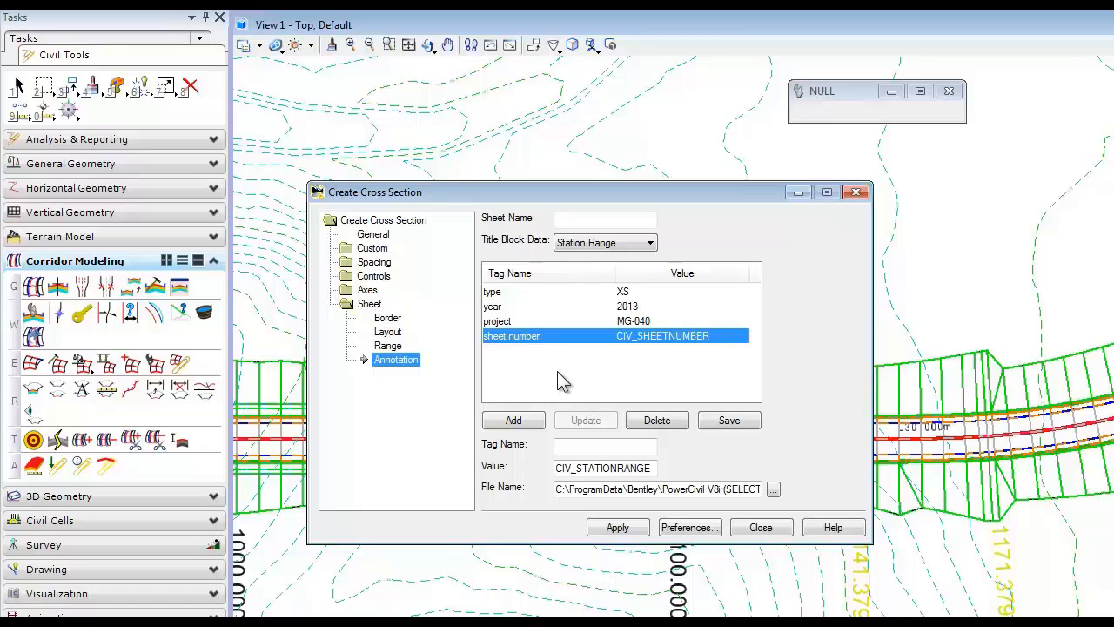
# Step: Check the contents of Title_Block.dat in Notepad and load it from Seções e Volumes as the title block data file
pyautogui.click(773, 489)
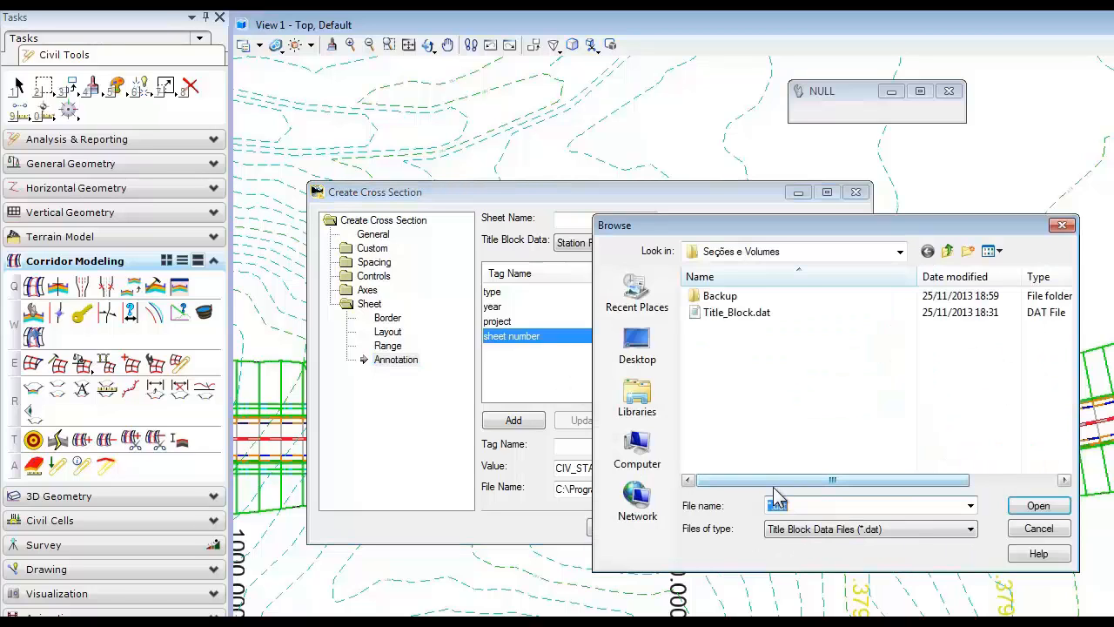
pyautogui.click(736, 313)
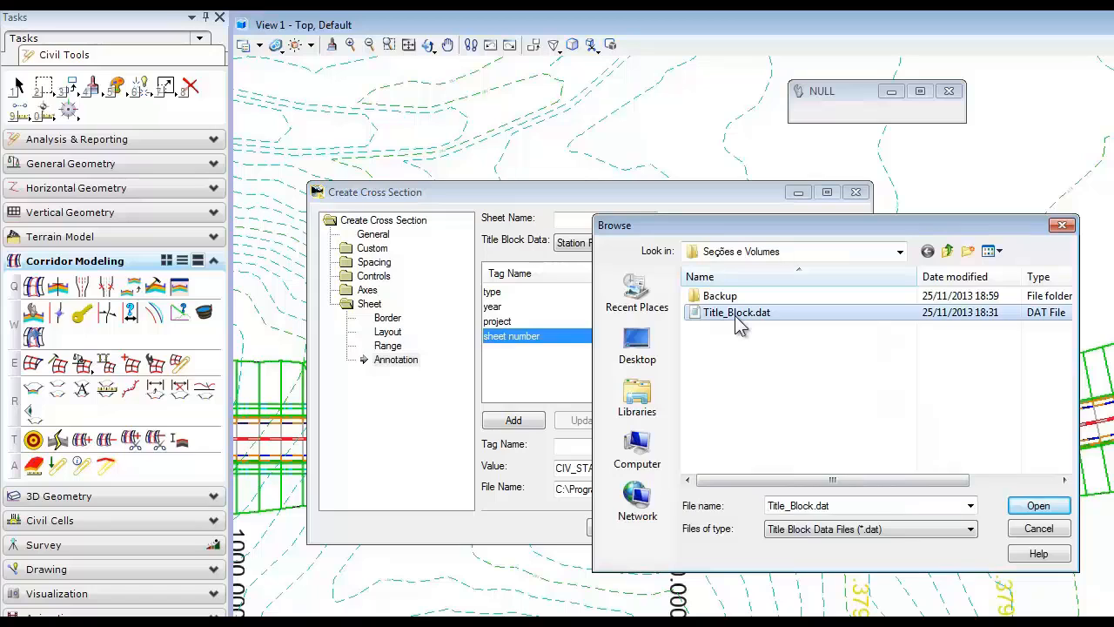
pyautogui.rightClick(735, 315)
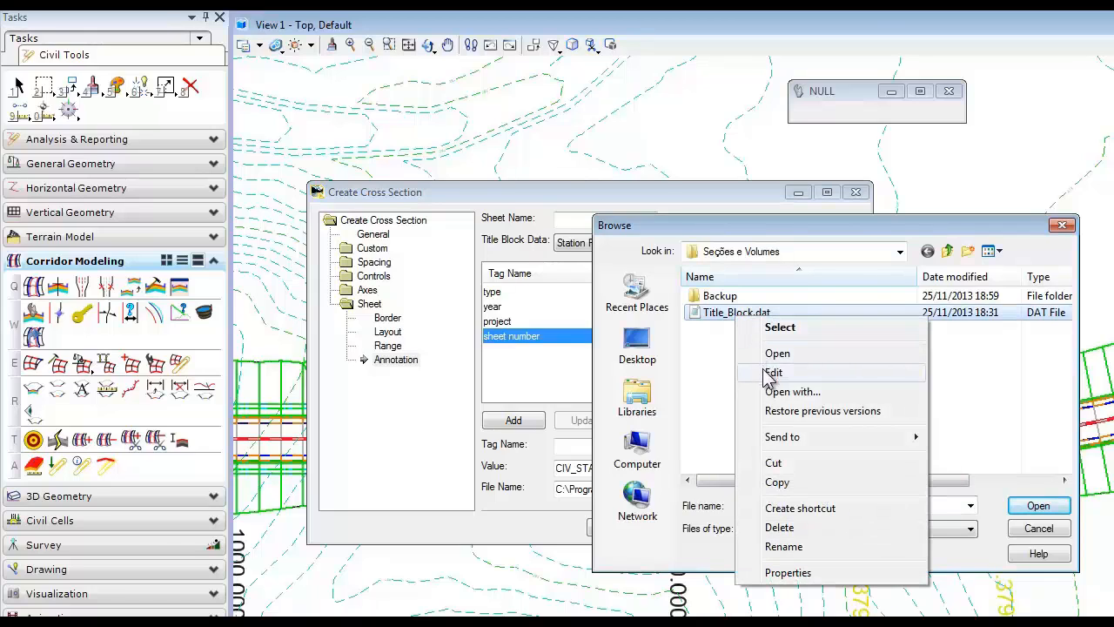
pyautogui.click(772, 372)
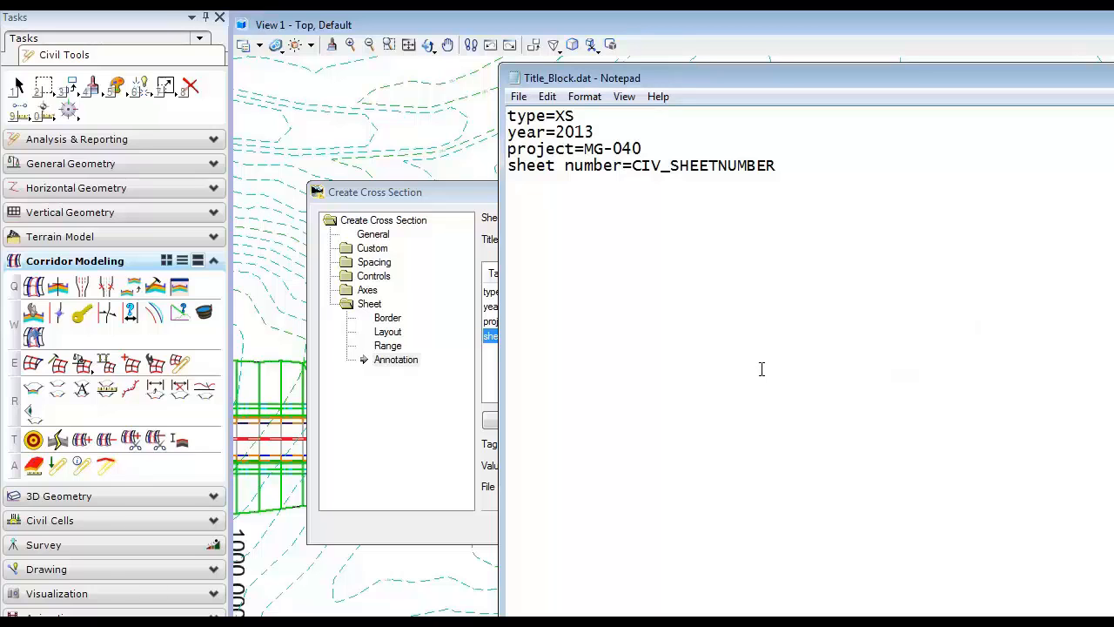
pyautogui.click(1113, 77)
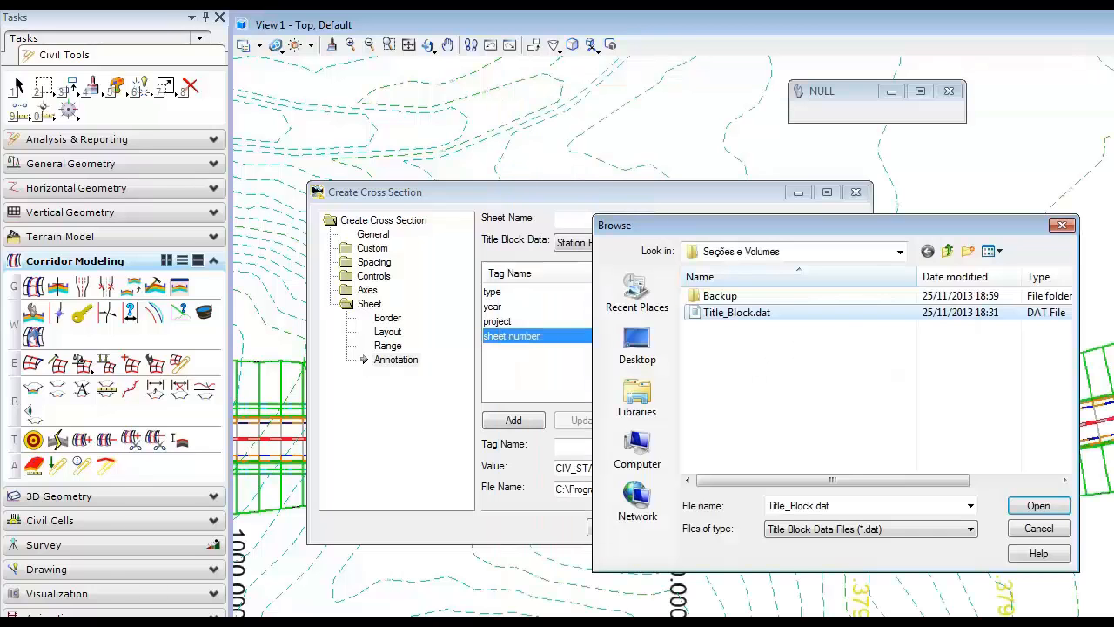
pyautogui.click(1038, 506)
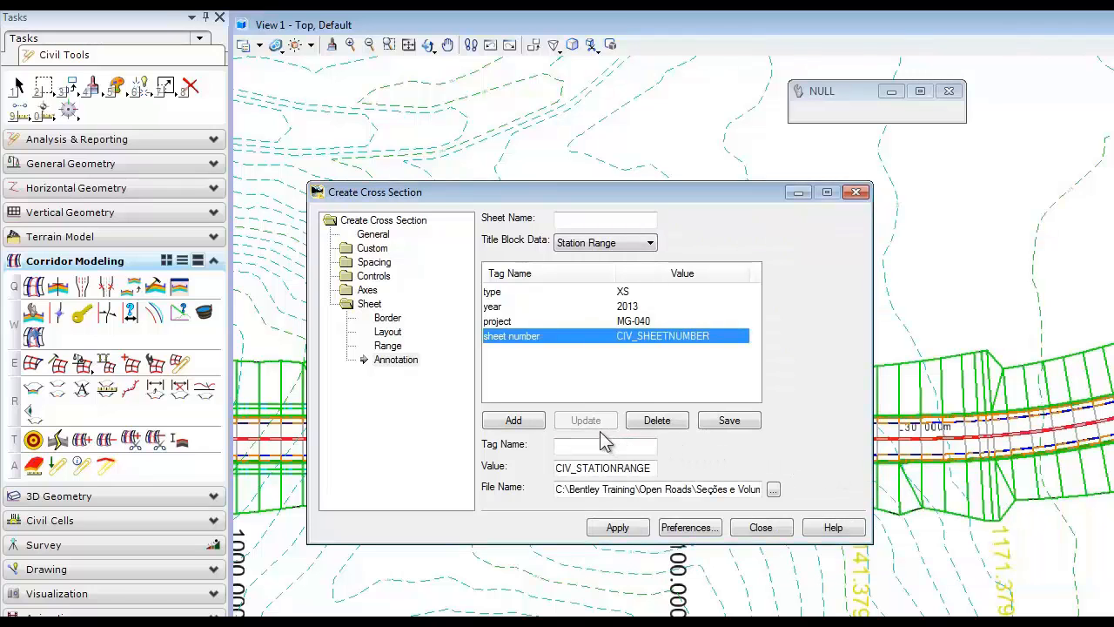
# Step: Generate the Proposta cross-section sheets along GeomCL with the general settings, and close Create Cross Section
pyautogui.click(374, 235)
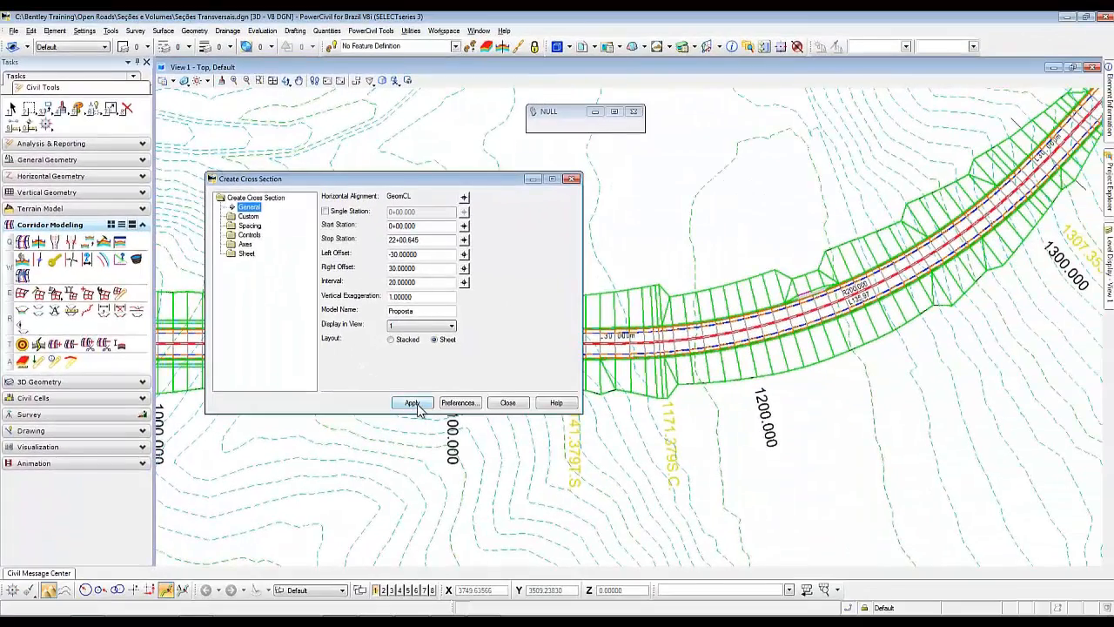
pyautogui.click(417, 404)
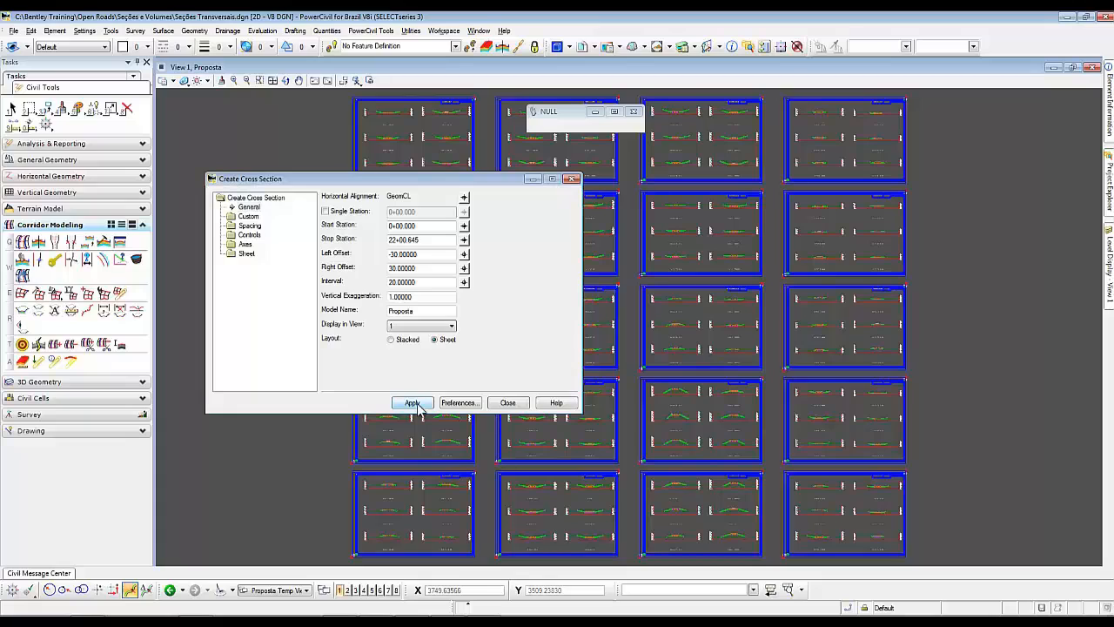
pyautogui.click(508, 402)
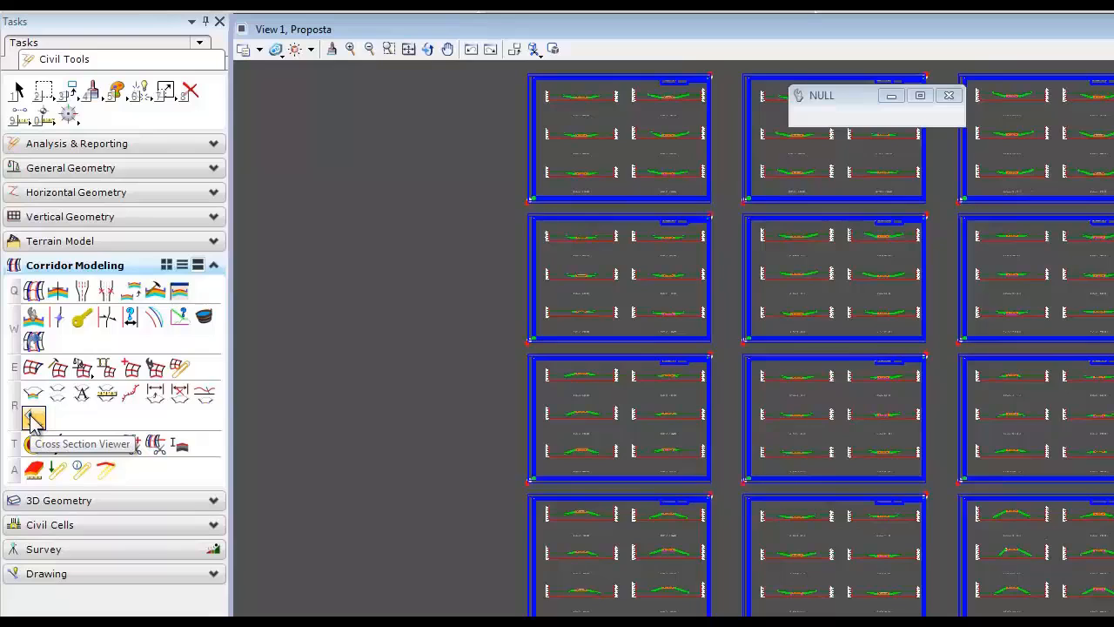
# Step: Display the cross section at station 0+20.000 of the Proposta model in the Cross Section Viewer
pyautogui.click(33, 419)
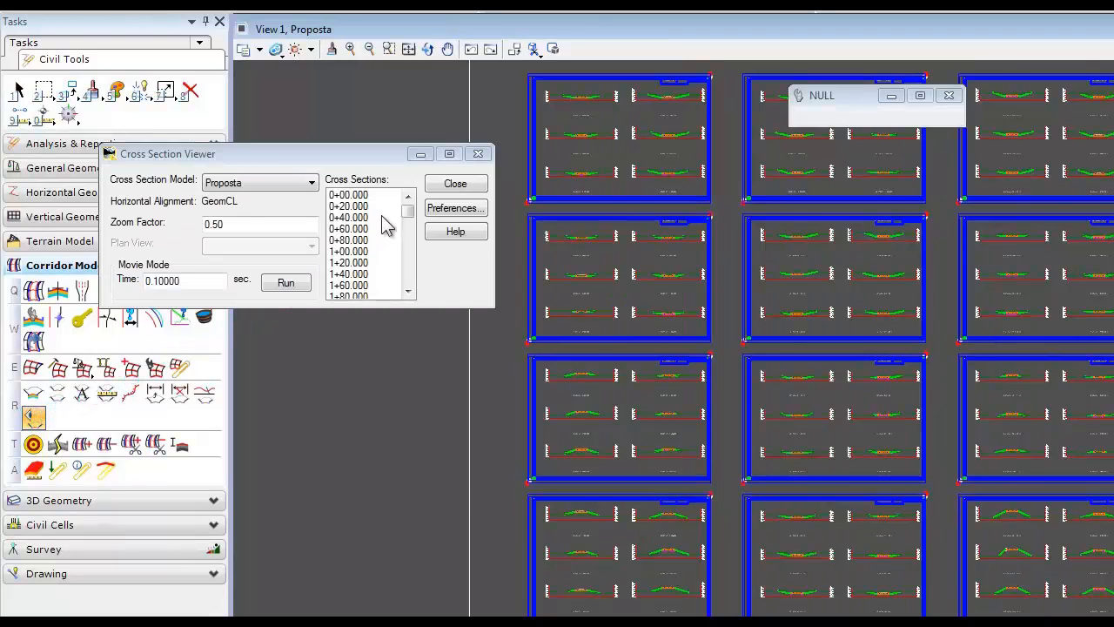
pyautogui.click(305, 195)
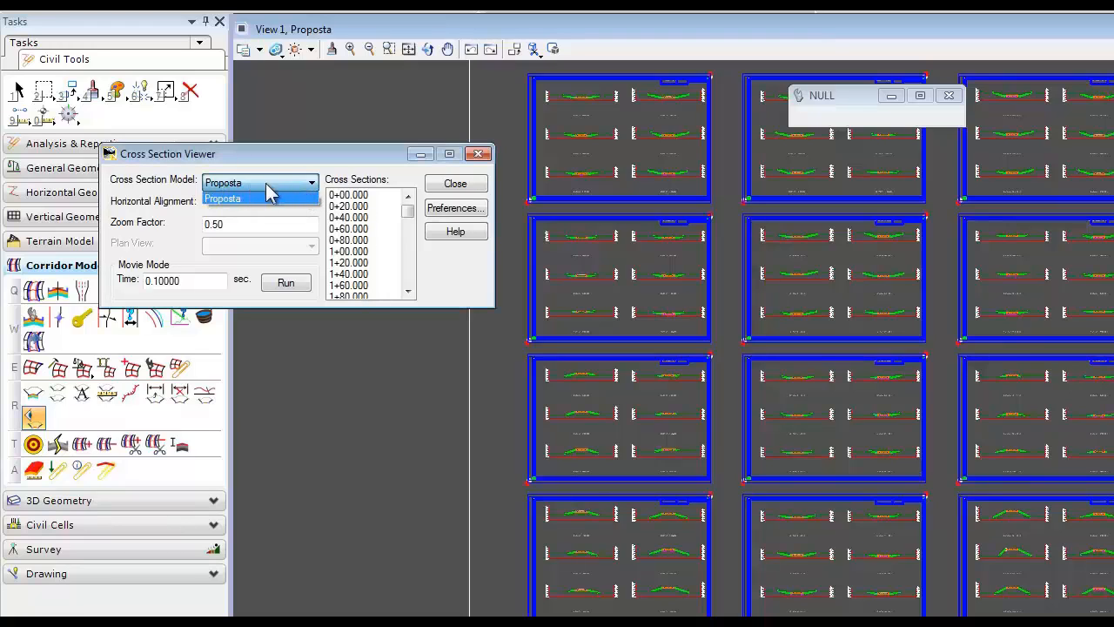
pyautogui.click(294, 193)
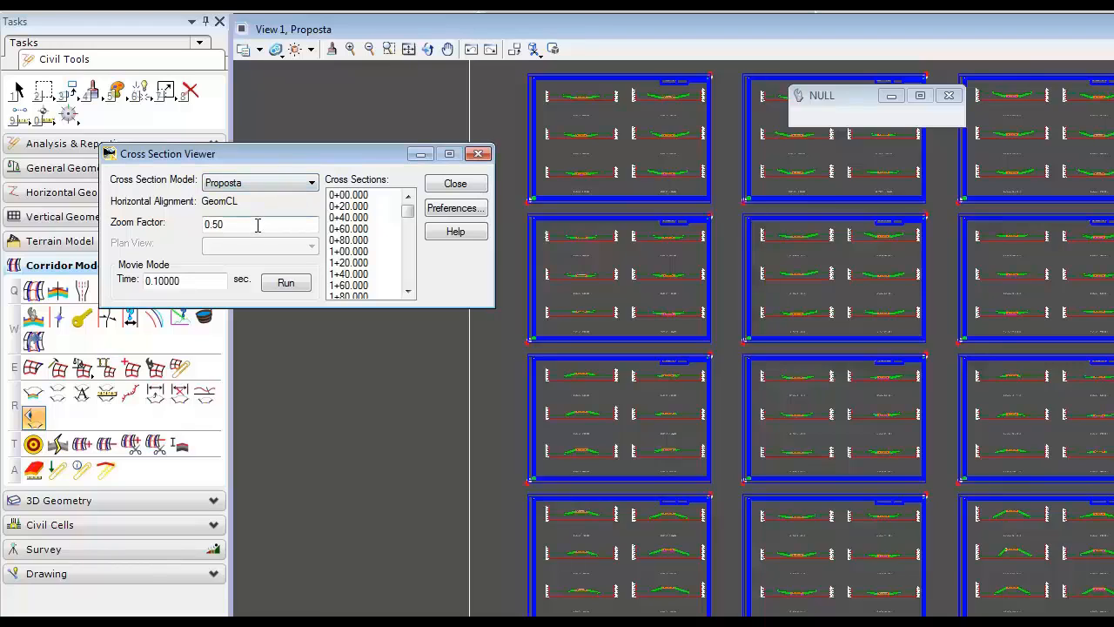
pyautogui.click(343, 207)
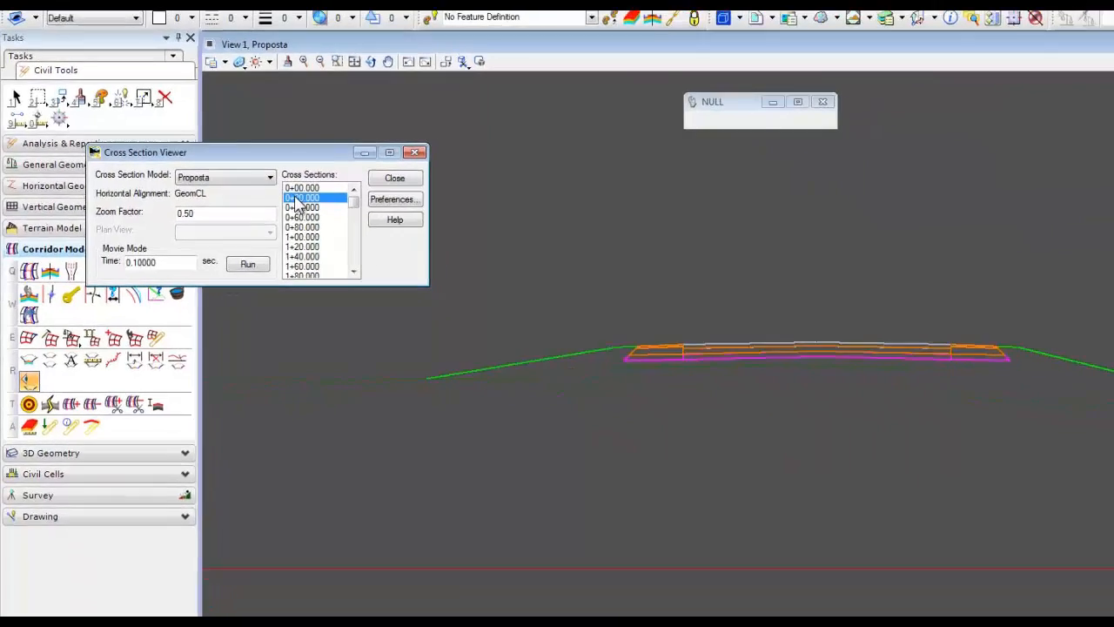
# Step: Review the Proposta cross sections at stations 0+40.000, 1+20.000 and 1+80.000, inspect the surrounding sheet, and close the Cross Section Viewer
pyautogui.click(346, 218)
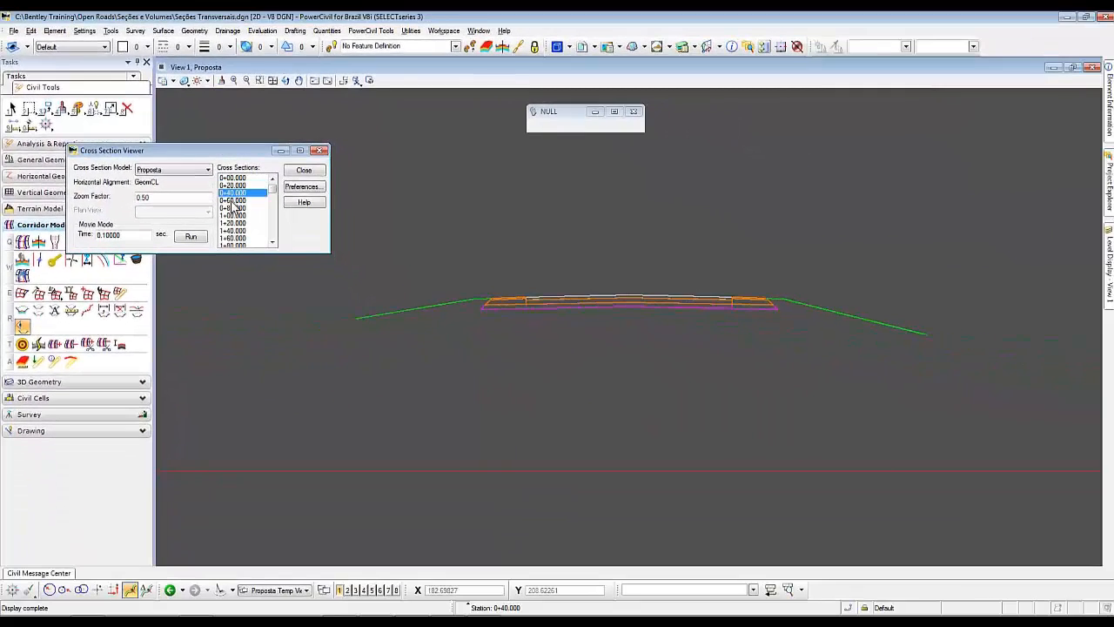
pyautogui.click(233, 224)
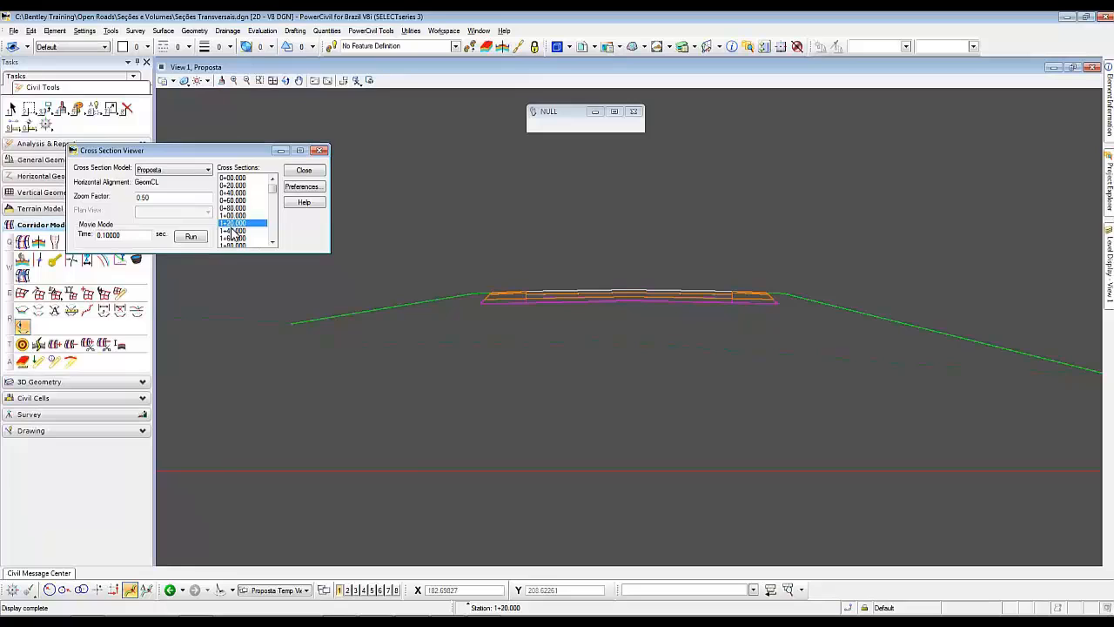
pyautogui.click(234, 247)
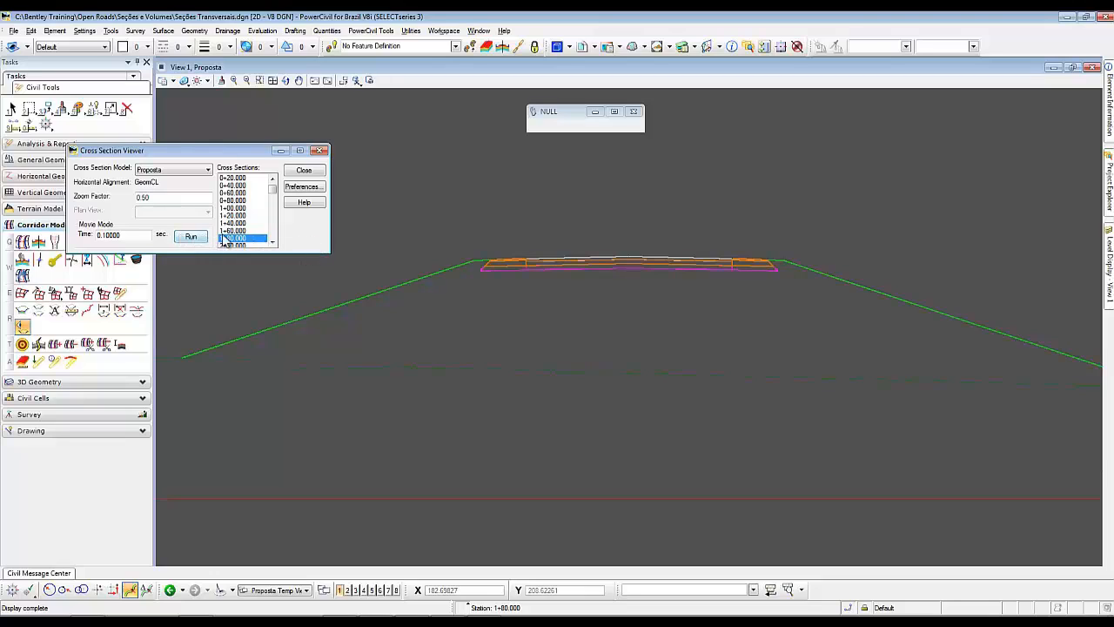
pyautogui.click(578, 281)
pyautogui.middleClick(585, 284)
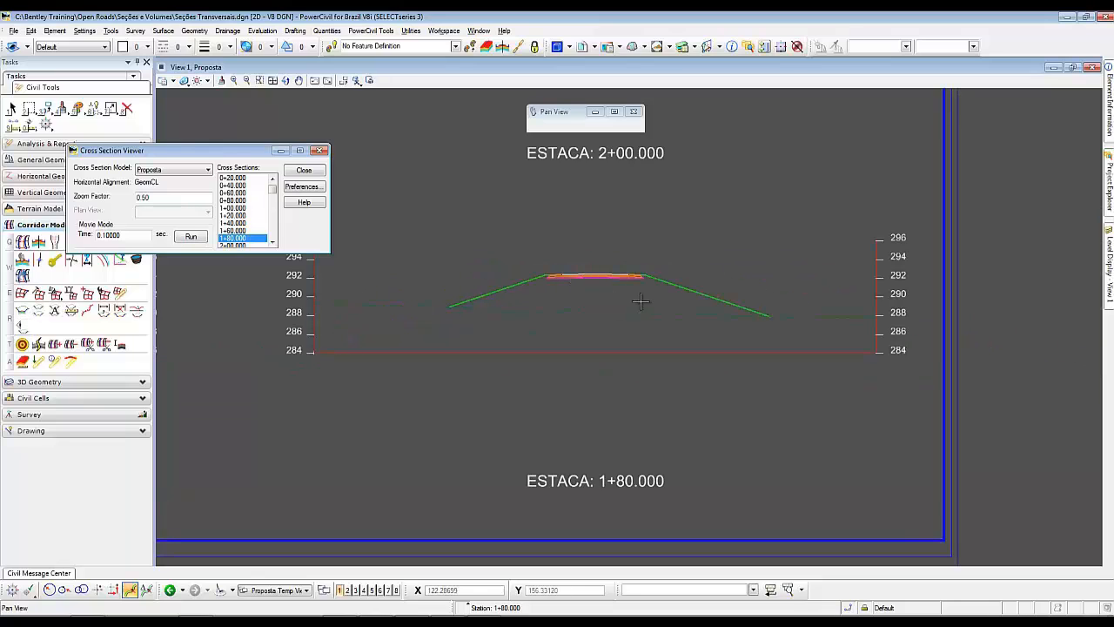
pyautogui.moveTo(609, 298); pyautogui.dragTo(679, 308)
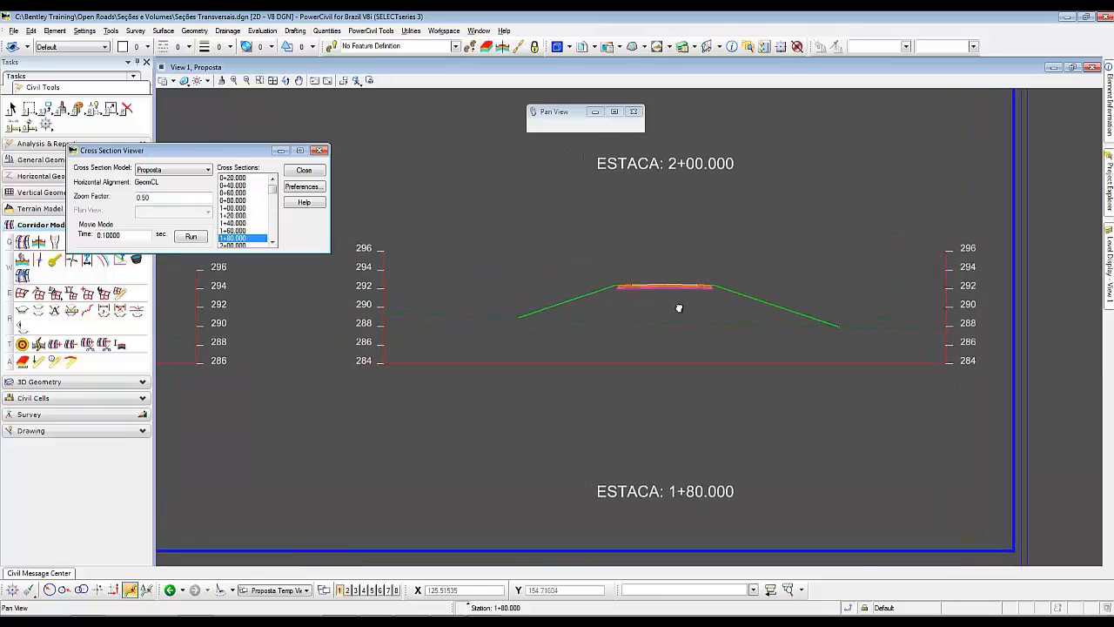
pyautogui.moveTo(679, 308)
pyautogui.mouseDown(button='middle')
pyautogui.moveTo(640, 284)
pyautogui.moveTo(635, 256)
pyautogui.moveTo(579, 259)
pyautogui.moveTo(651, 303)
pyautogui.mouseUp(button='middle')
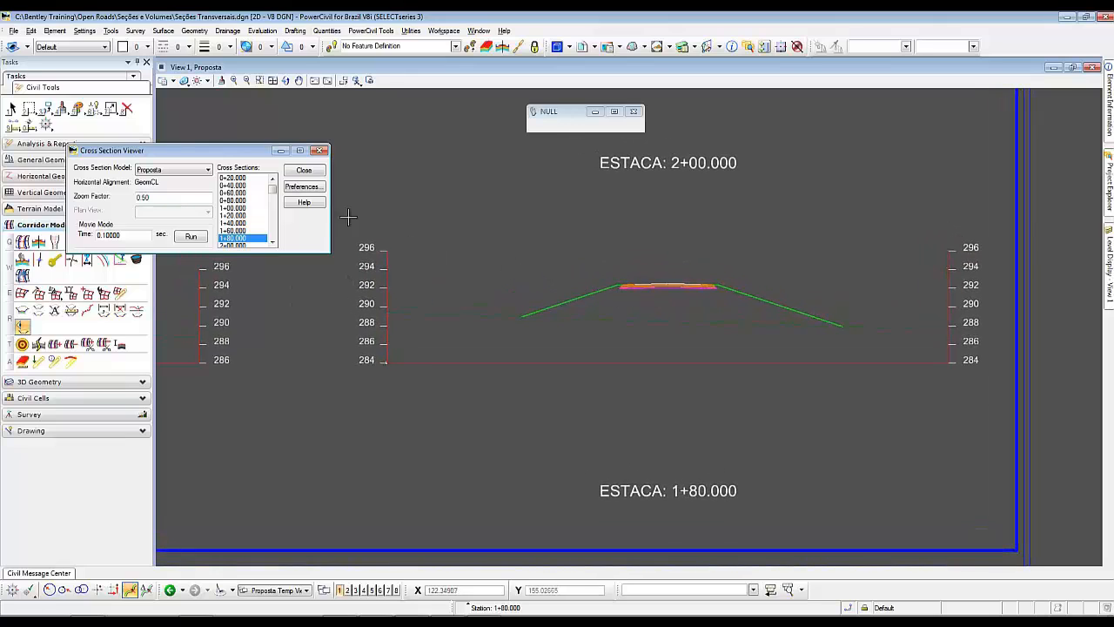
pyautogui.click(301, 170)
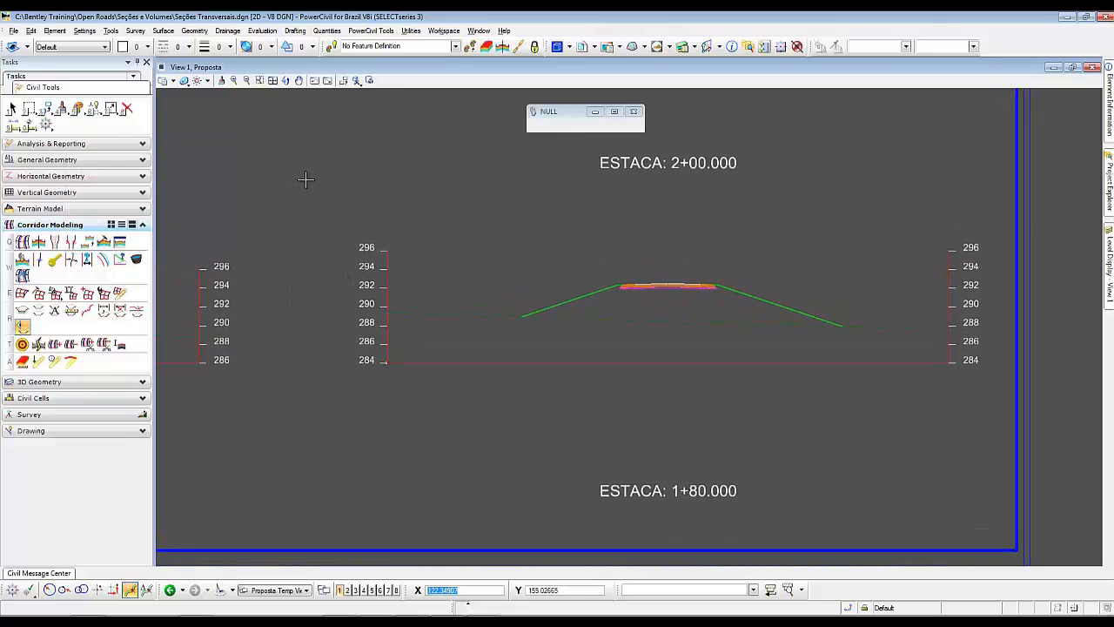
# Step: Set the annotation scale of the Proposta model to 1:100 in its model properties
pyautogui.click(570, 46)
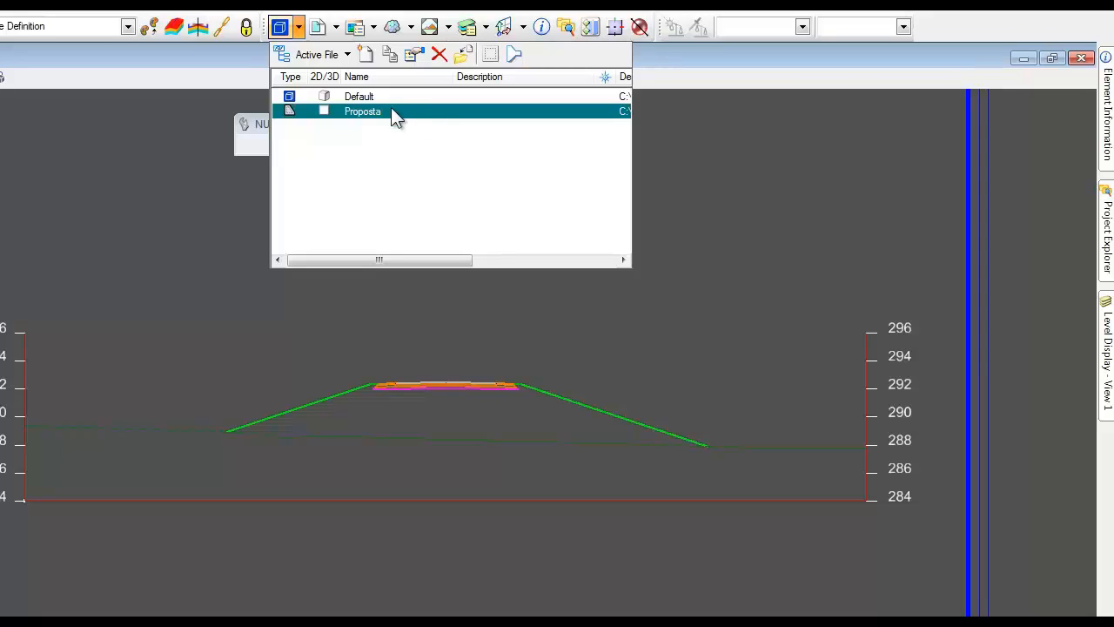
pyautogui.click(414, 55)
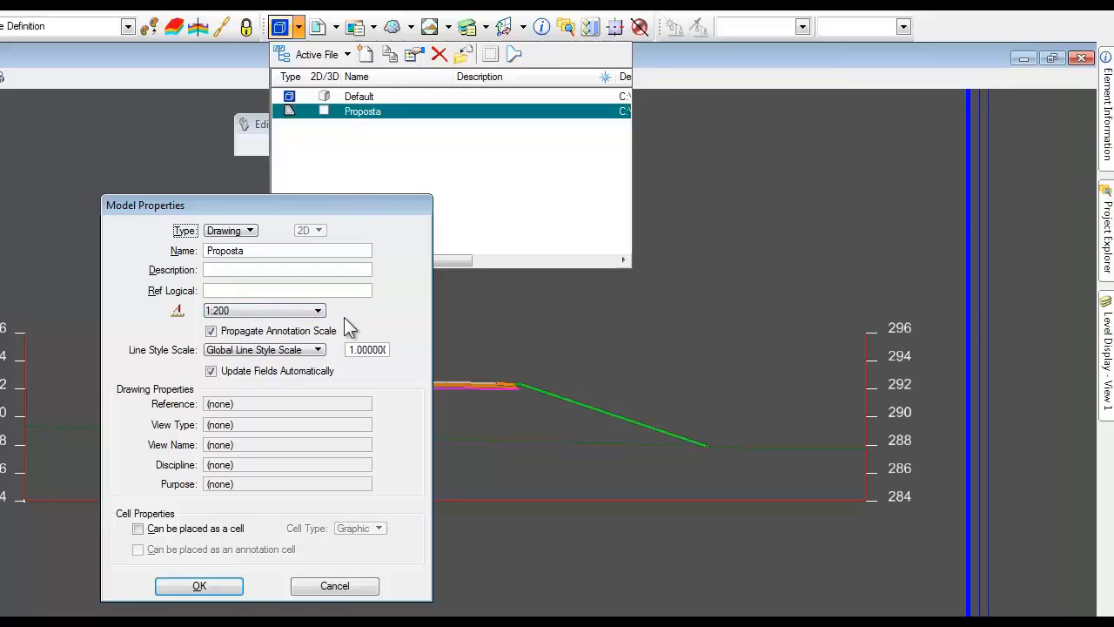
pyautogui.click(317, 313)
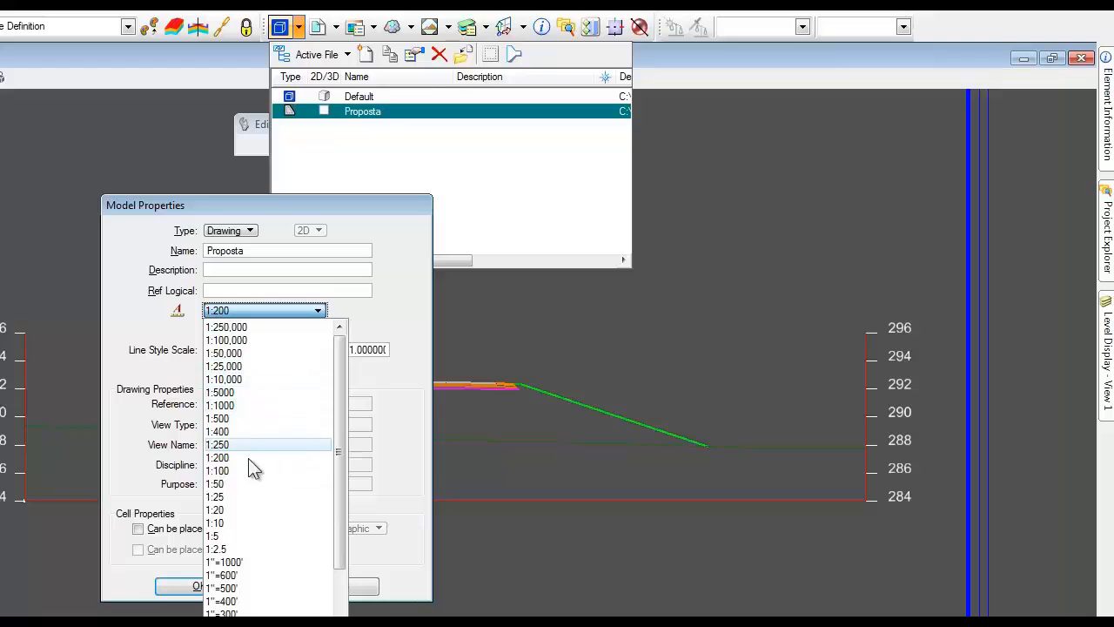
pyautogui.click(229, 471)
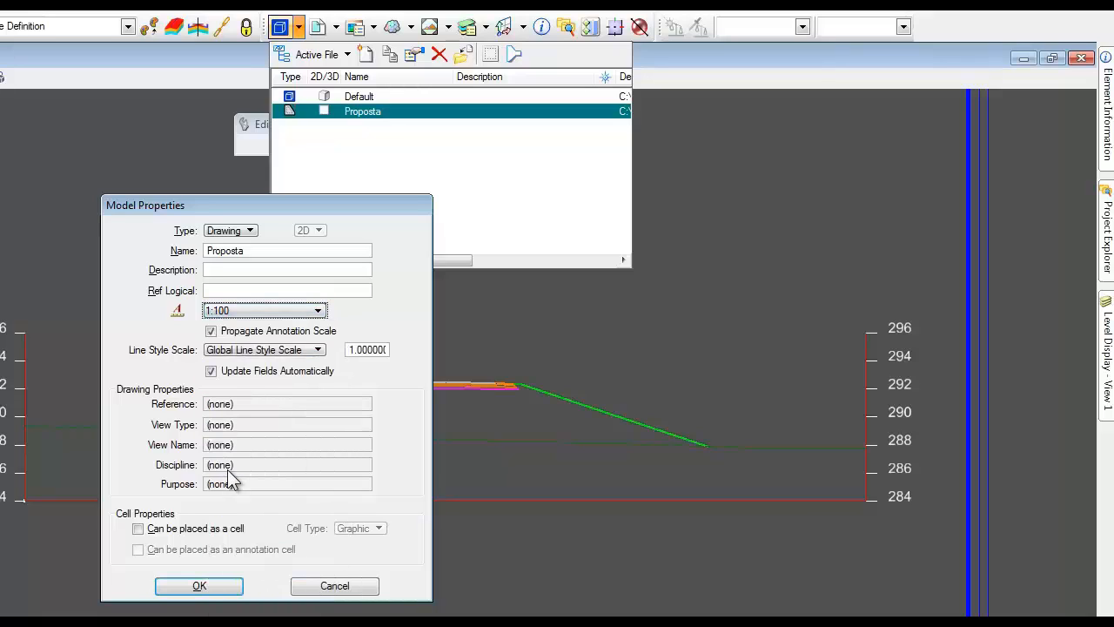
pyautogui.click(200, 586)
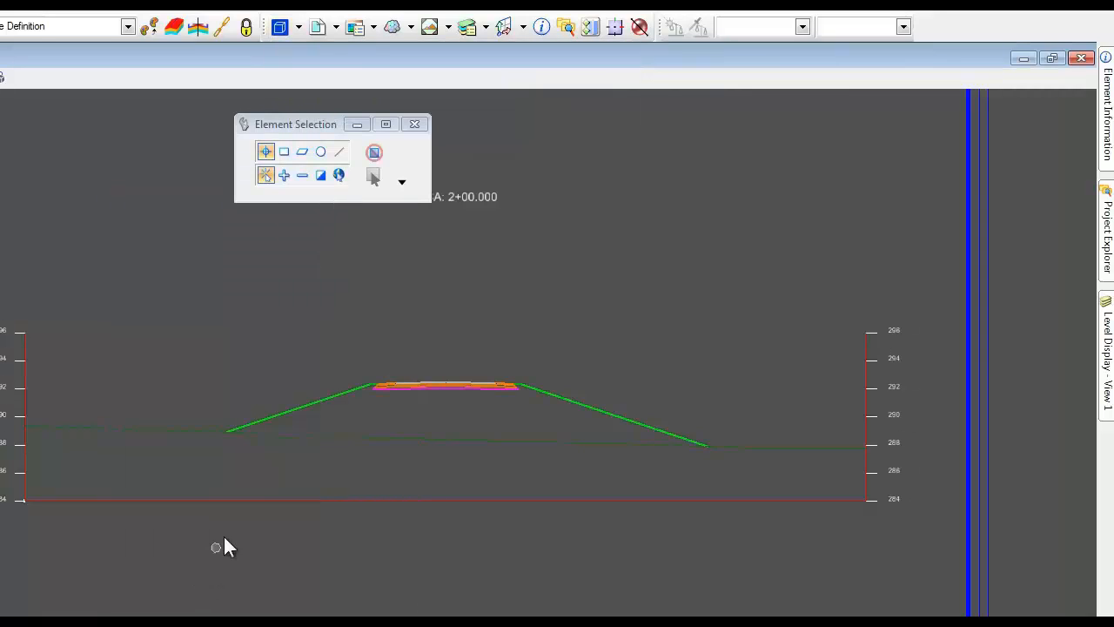
# Step: Restore the annotation scale of the Proposta model to 1:200 in its model properties
pyautogui.click(298, 27)
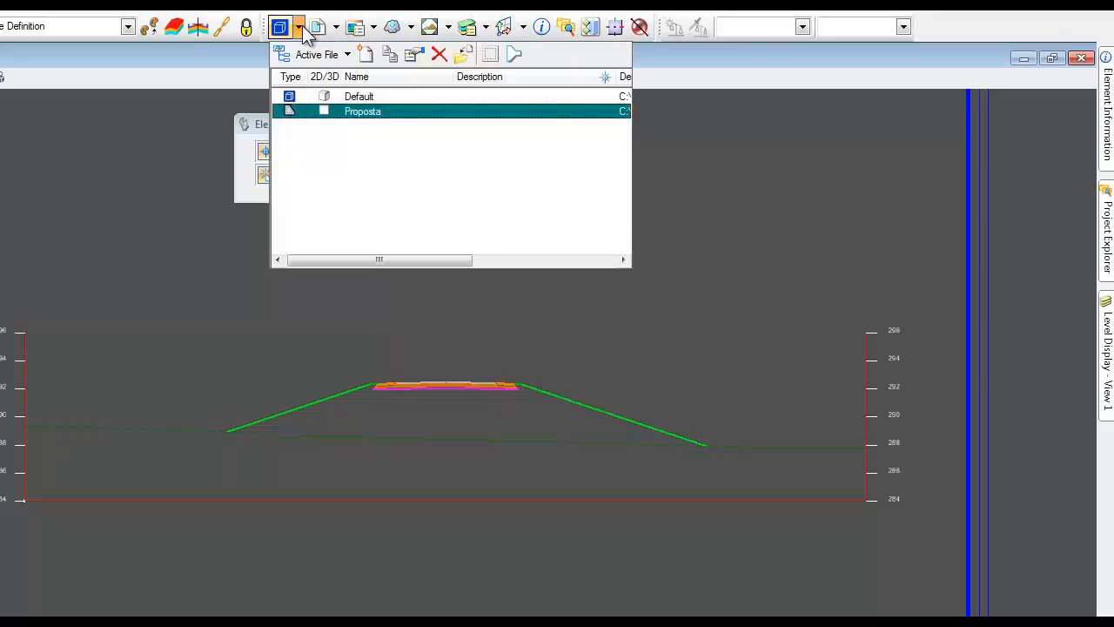
pyautogui.click(415, 54)
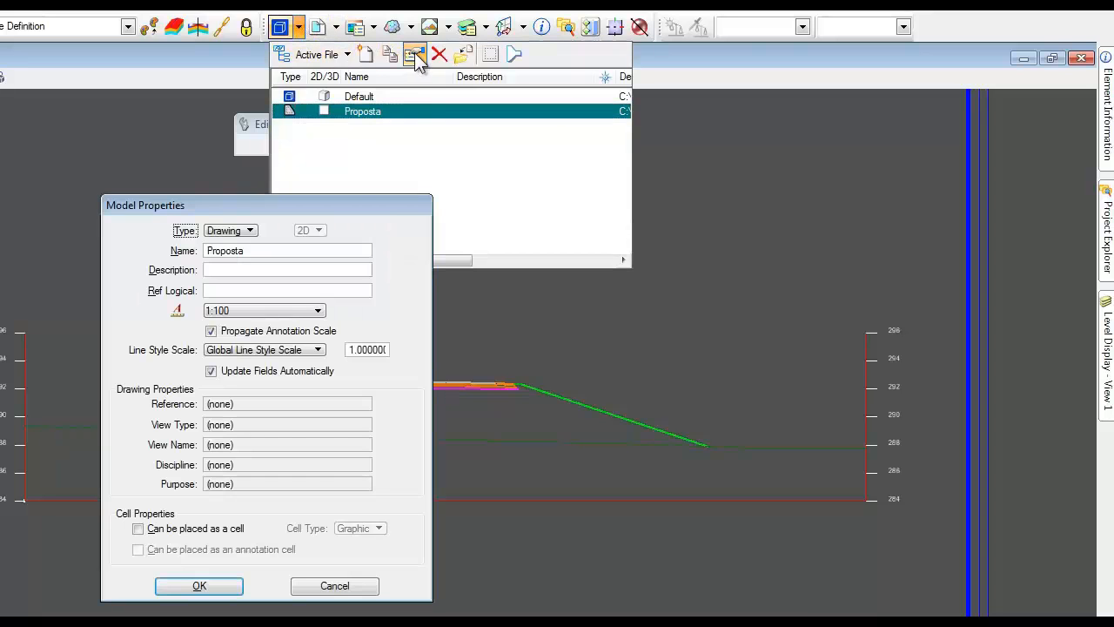
pyautogui.click(311, 316)
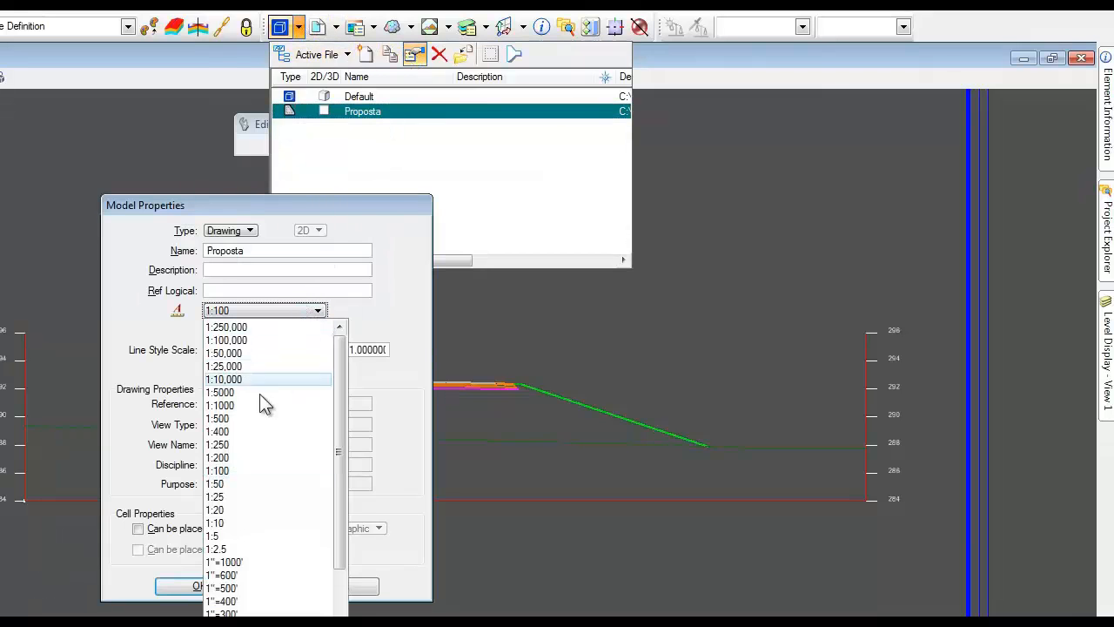
pyautogui.click(237, 462)
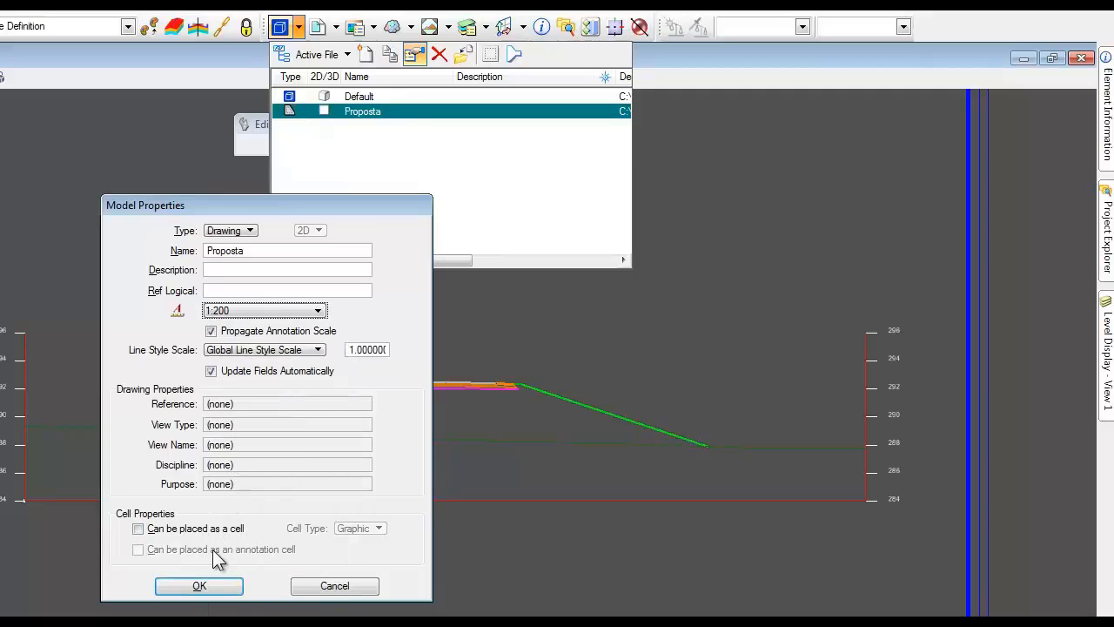
pyautogui.click(200, 586)
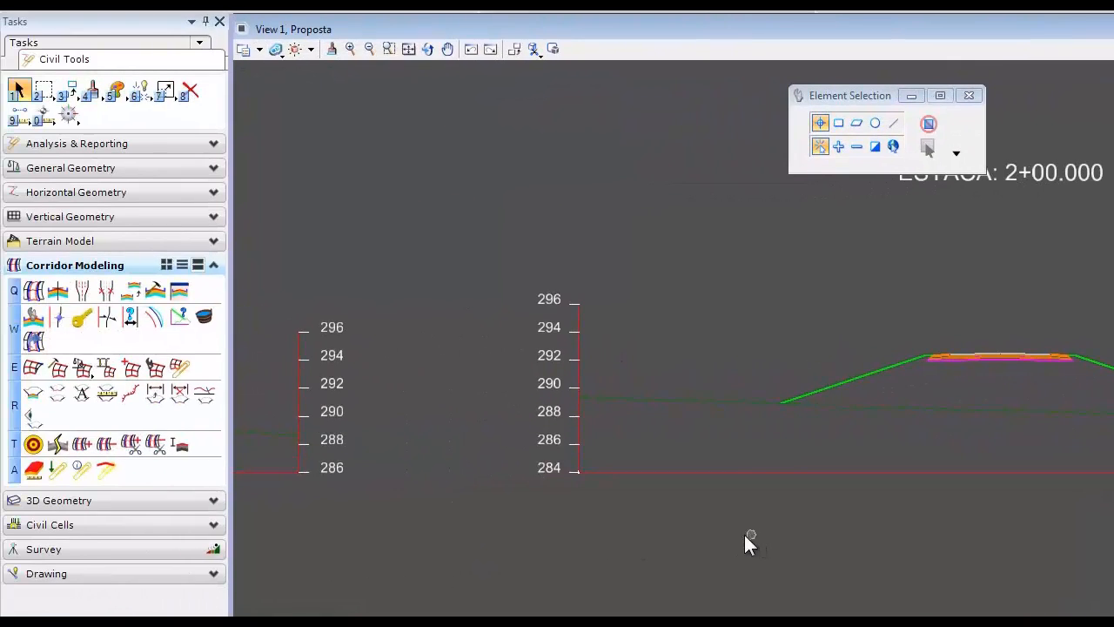
# Step: Load the Object - Elev/Off/Slope preference in Annotate Cross Section for the Proposta model and choose GeomCL as the surface
pyautogui.click(82, 403)
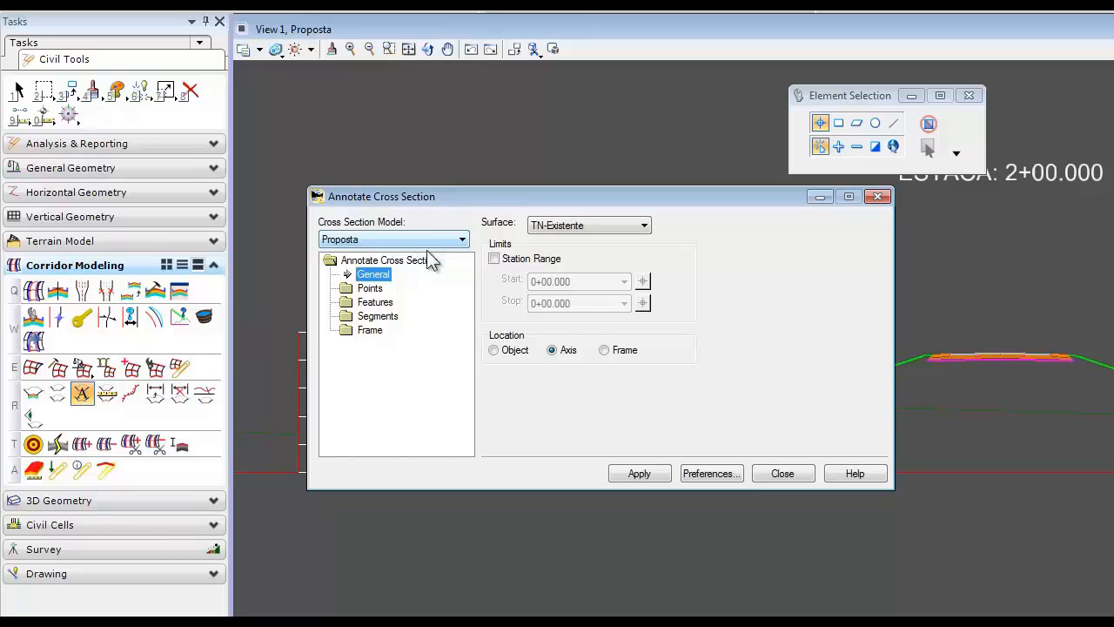
pyautogui.click(727, 475)
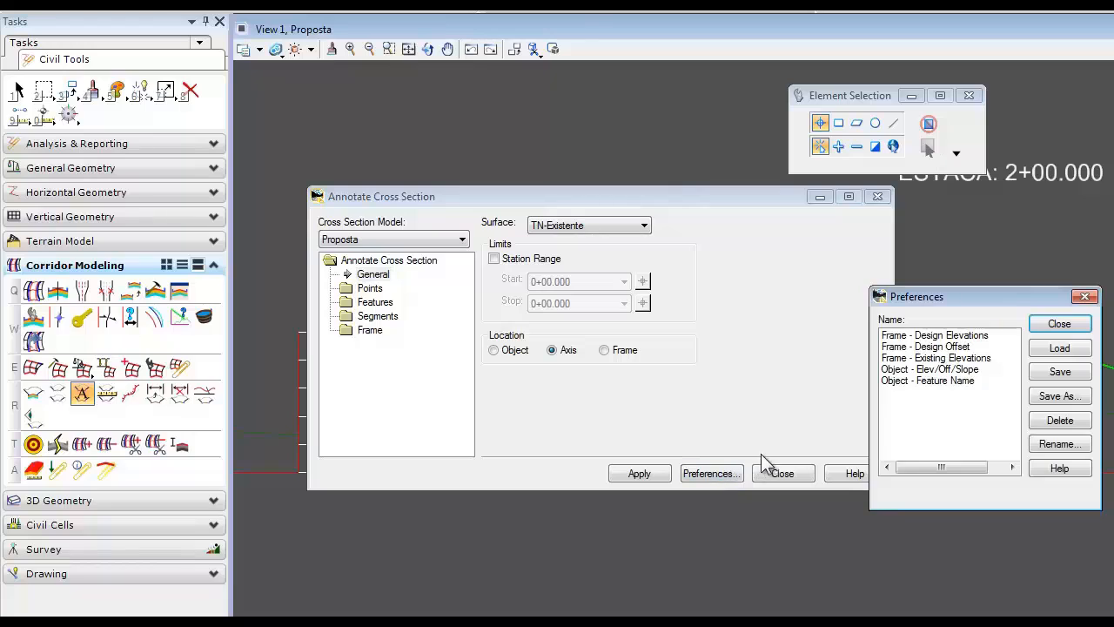
pyautogui.click(963, 371)
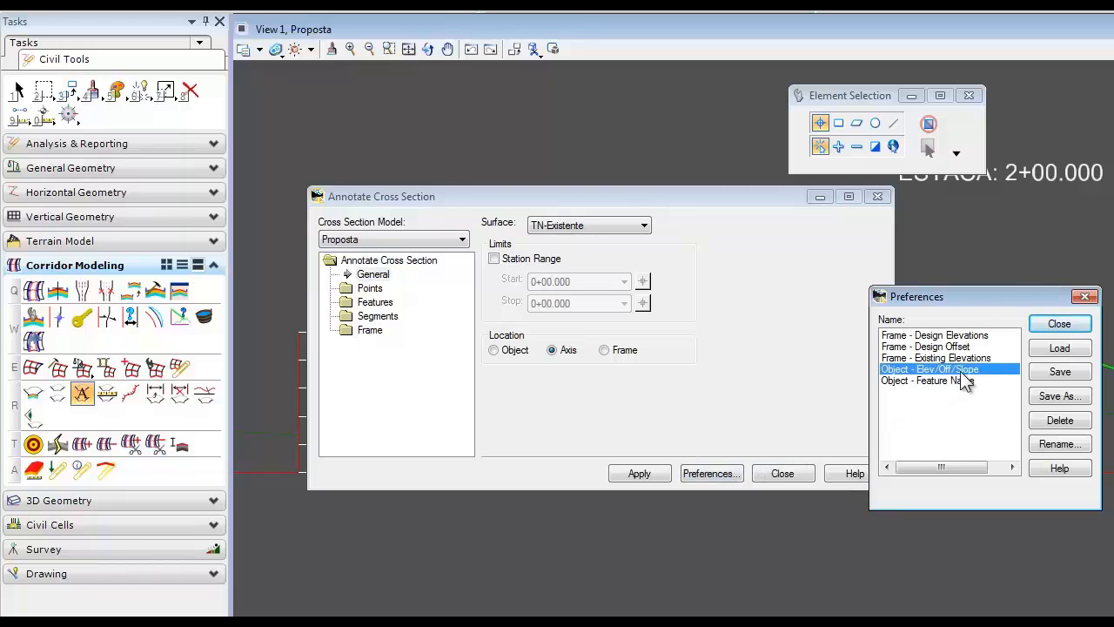
pyautogui.click(1054, 350)
pyautogui.click(1058, 327)
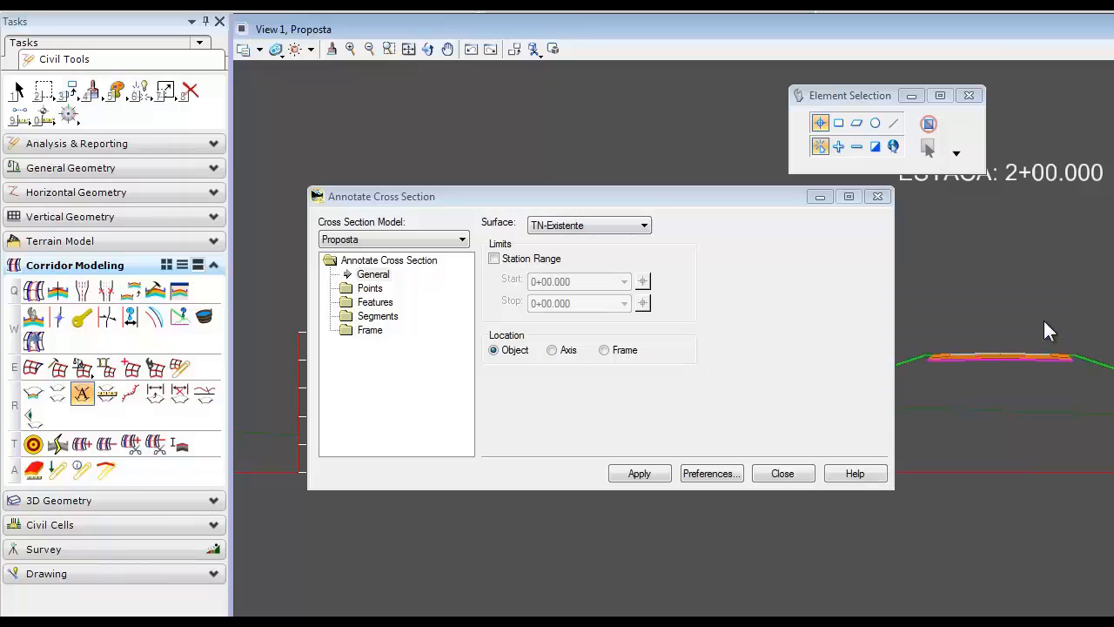
pyautogui.click(623, 228)
pyautogui.click(560, 257)
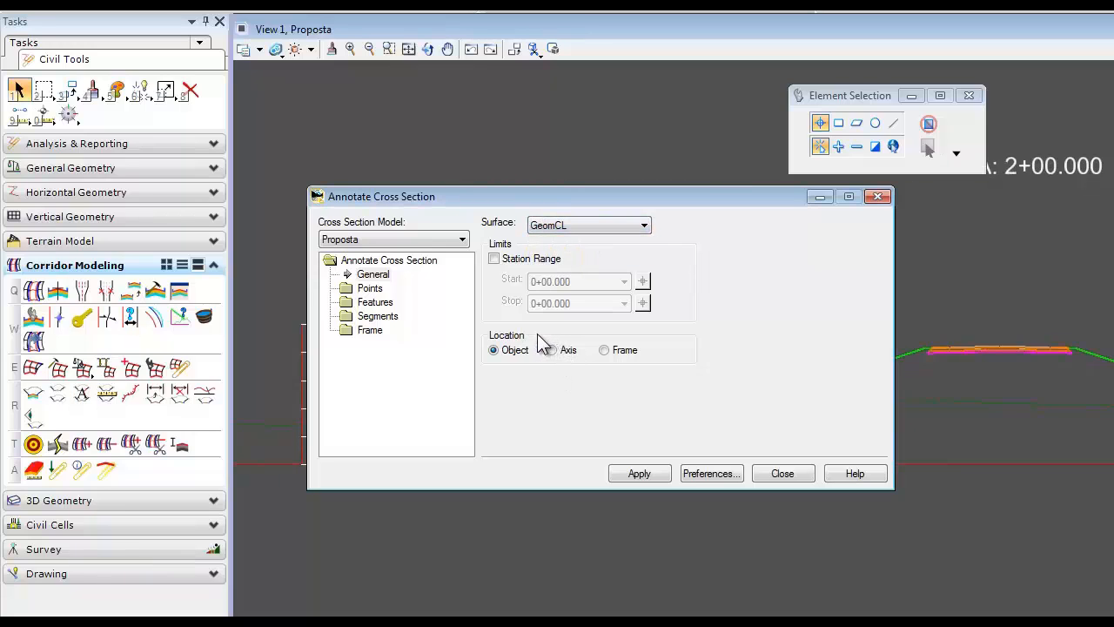
# Step: Check the point and feature annotation settings, and select CL plus the LT and RT EOP, DITCH_BACKSLOPE and RT_Construction Limit features for annotation
pyautogui.click(369, 288)
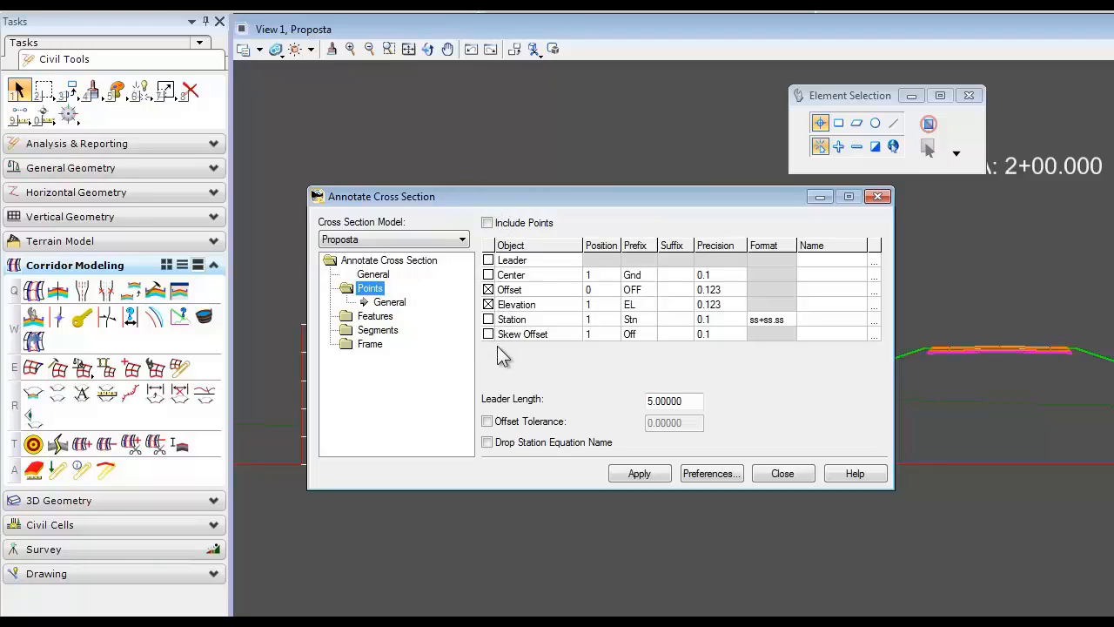
pyautogui.click(369, 316)
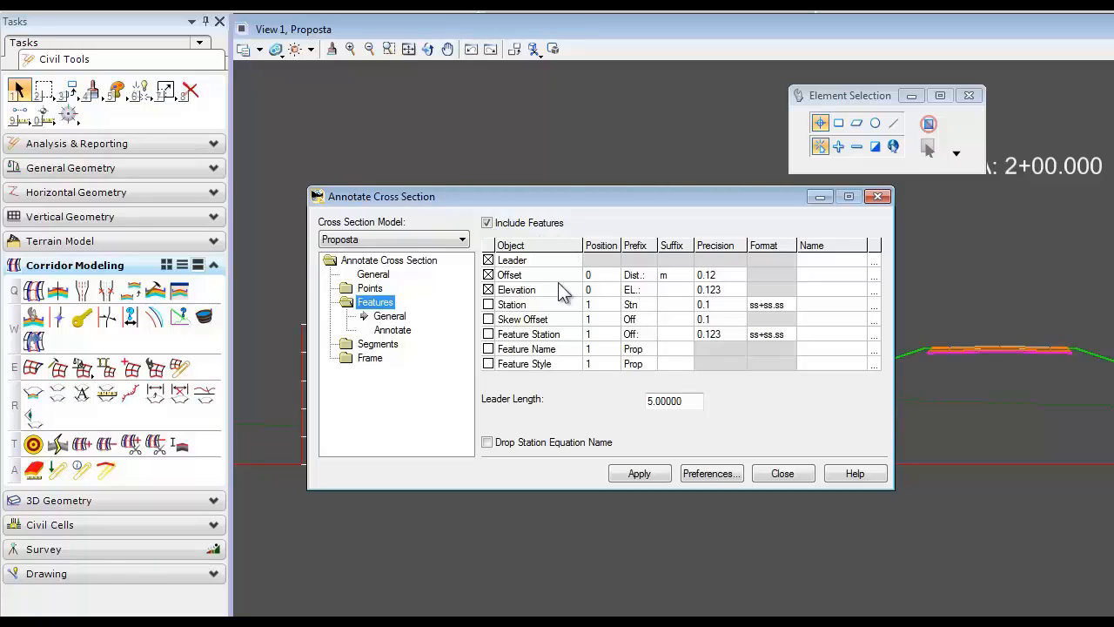
pyautogui.click(404, 332)
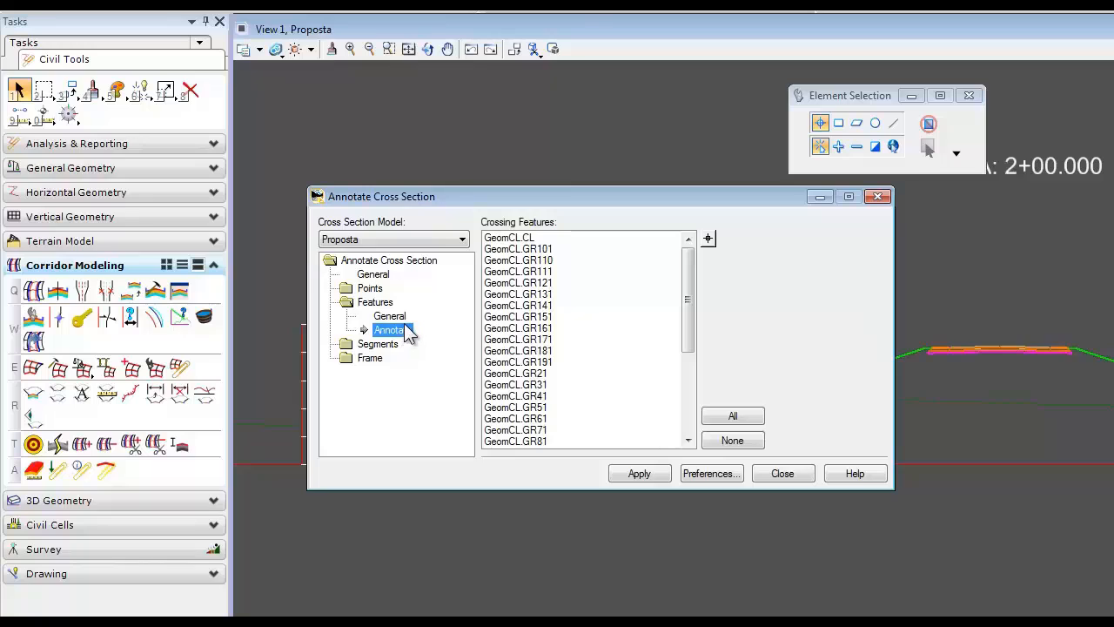
pyautogui.click(531, 241)
pyautogui.moveTo(690, 281); pyautogui.dragTo(690, 380)
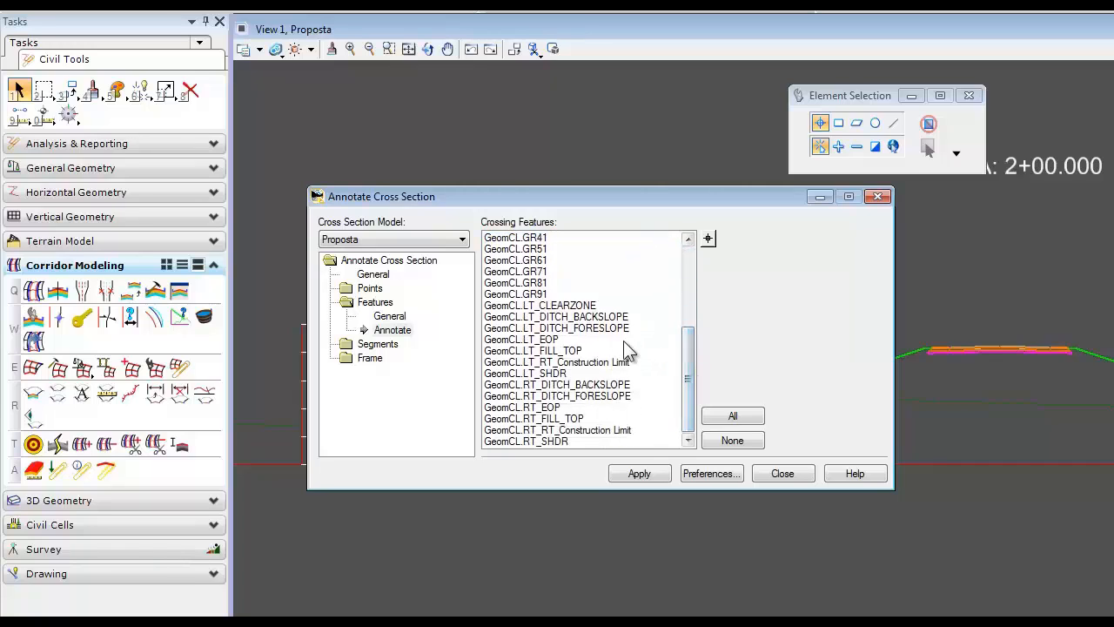
pyautogui.click(549, 340)
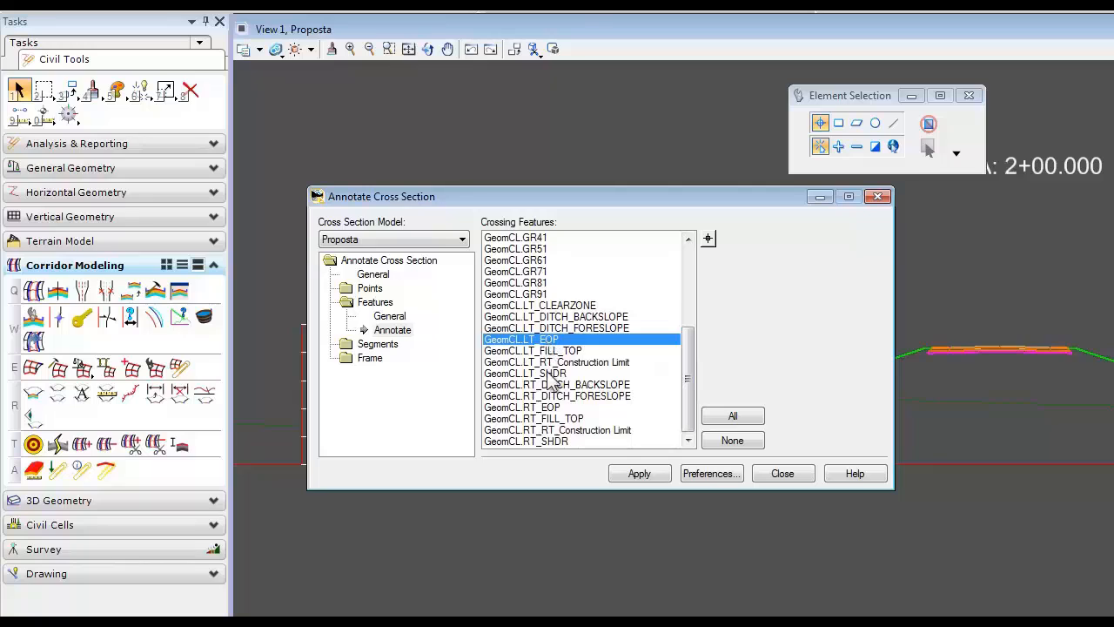
pyautogui.click(538, 408)
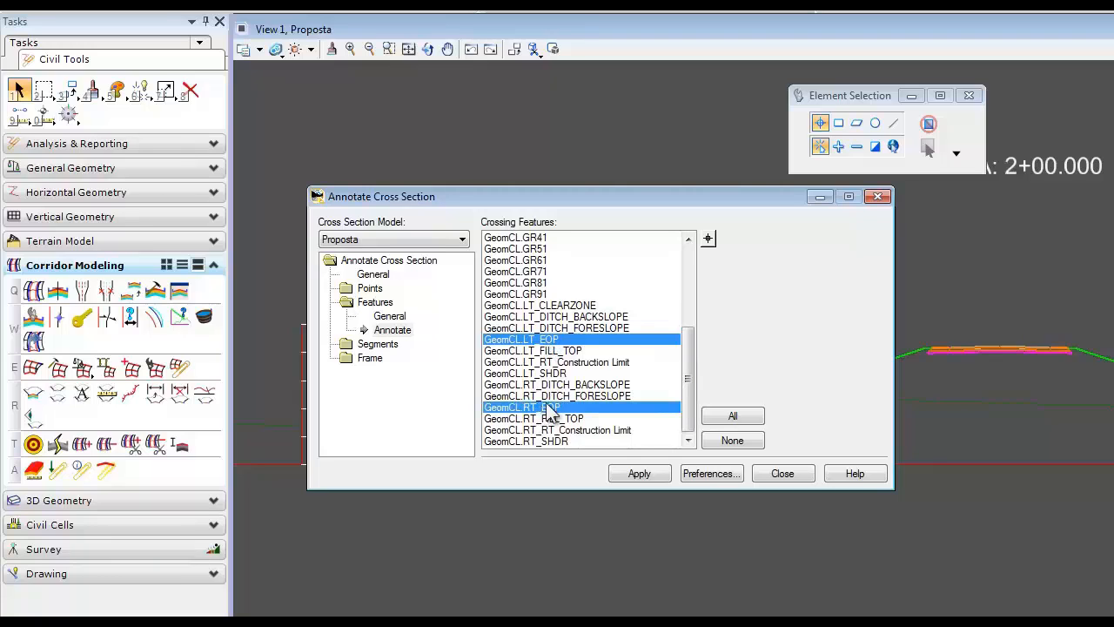
pyautogui.click(573, 317)
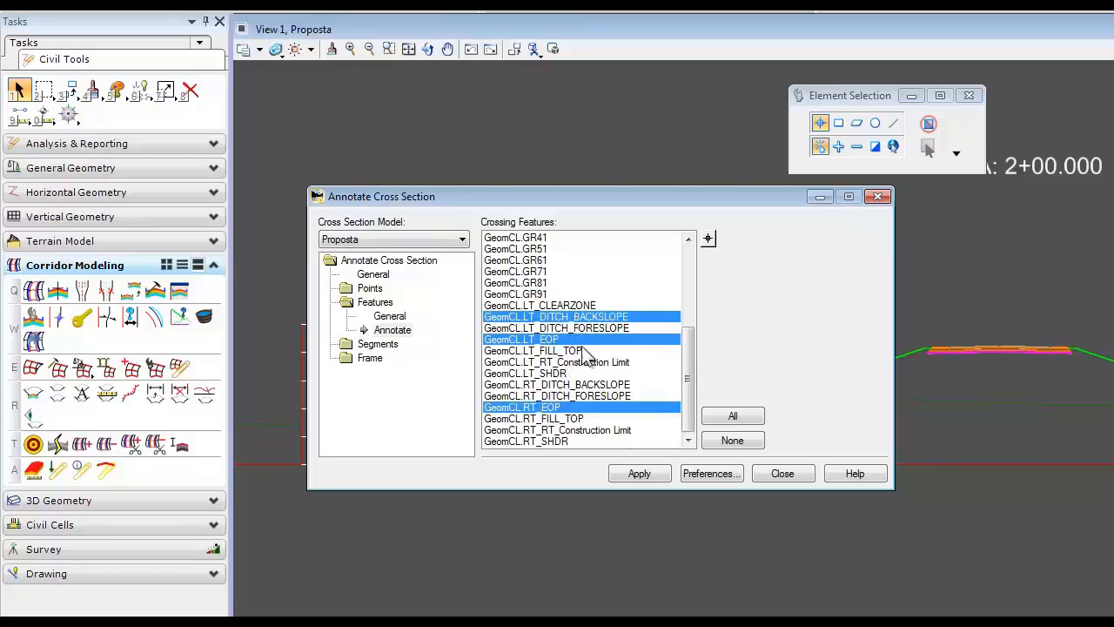
pyautogui.click(583, 385)
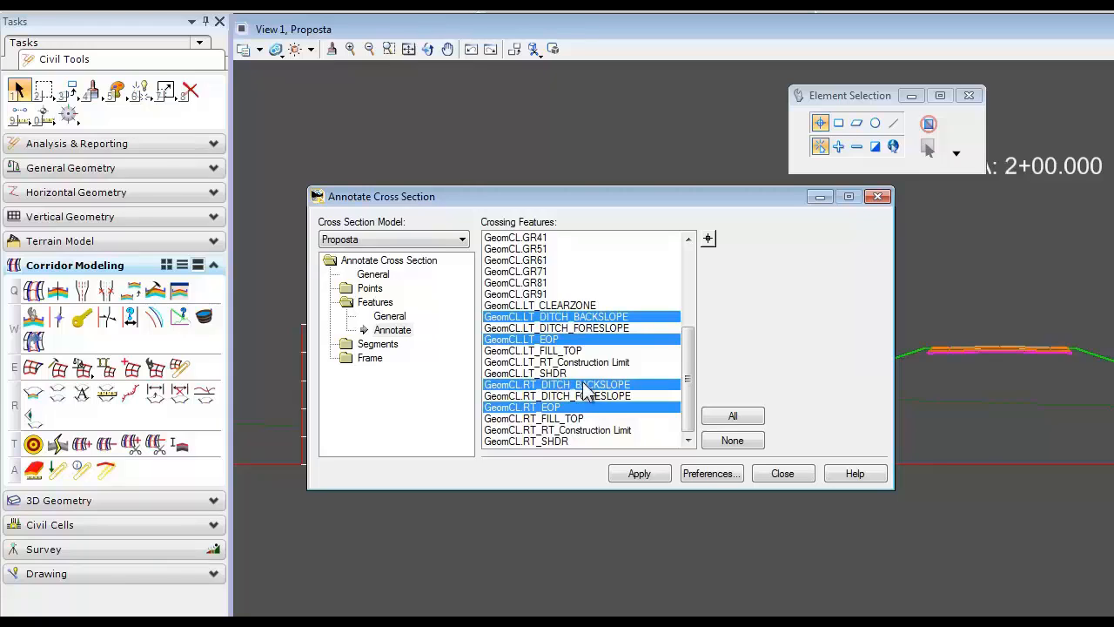
pyautogui.click(600, 363)
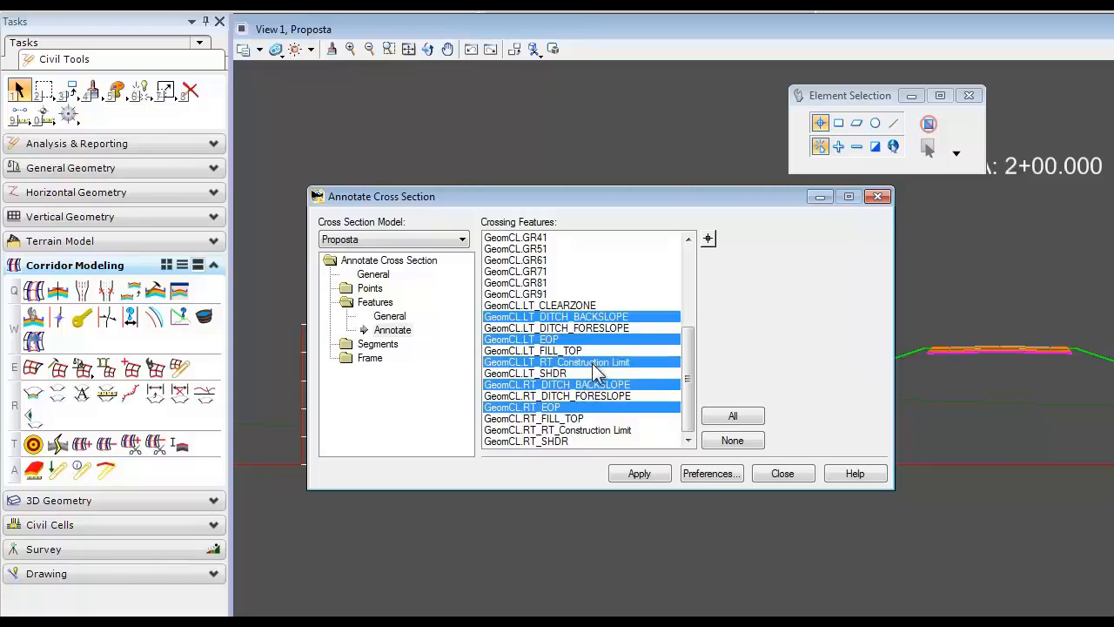
pyautogui.click(598, 430)
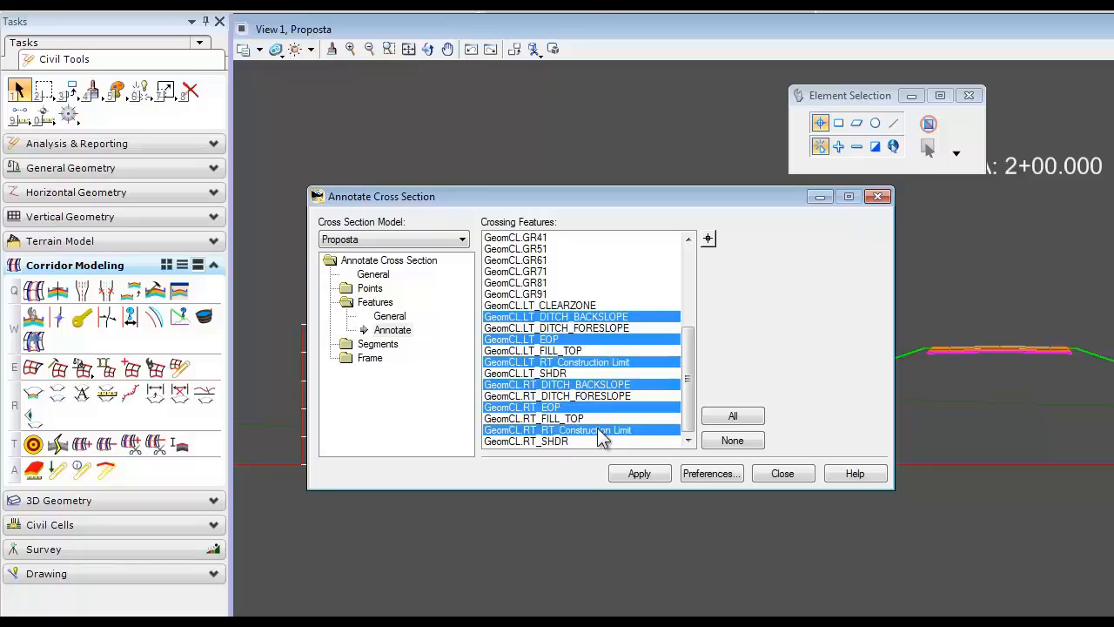
# Step: Check the segment annotation settings, and select CL plus the LT and RT EOP and SHDR features as crossing features for segment annotation
pyautogui.click(370, 344)
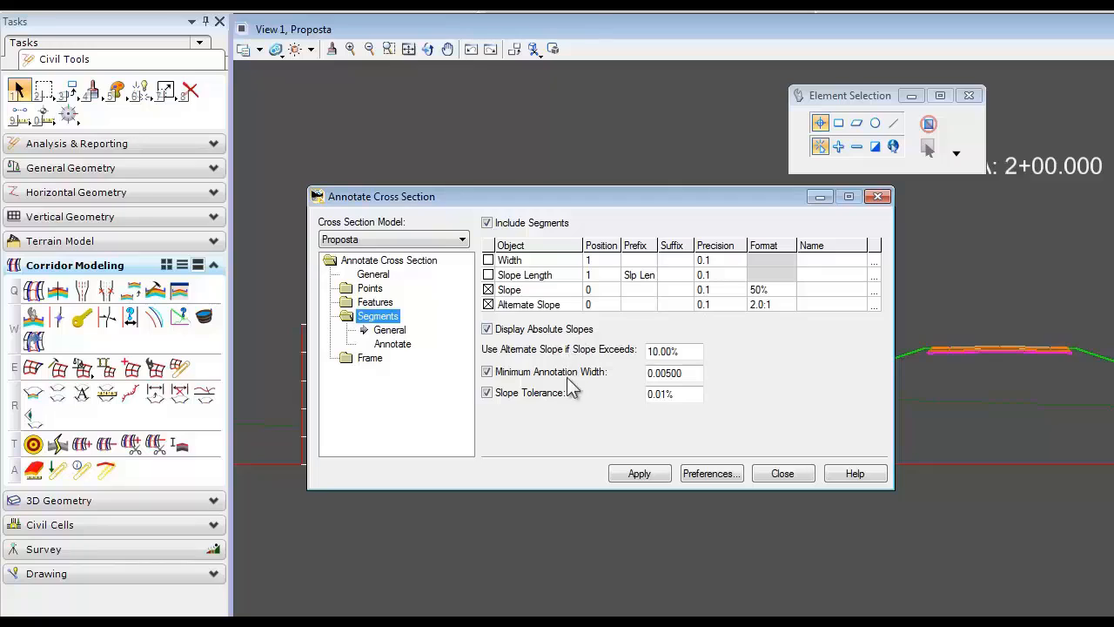
pyautogui.click(396, 345)
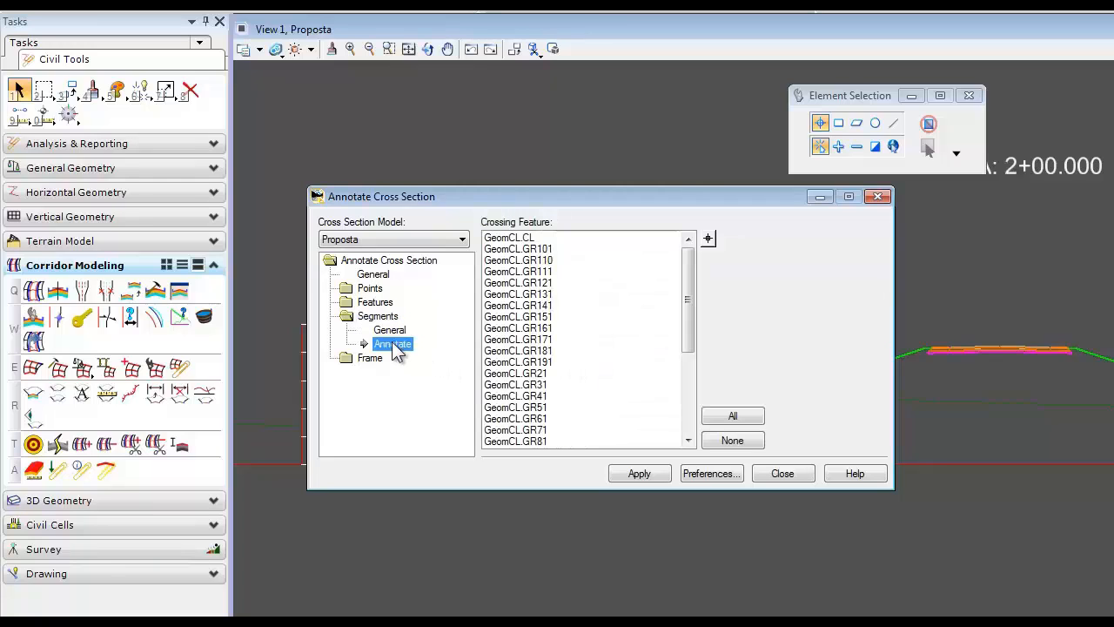
pyautogui.click(521, 238)
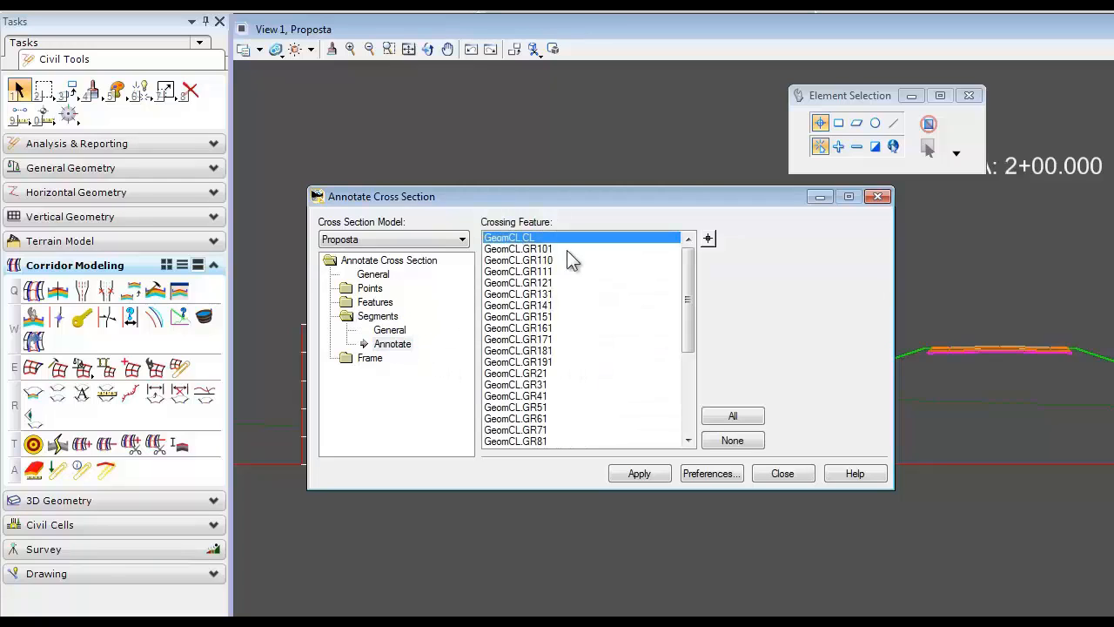
pyautogui.moveTo(688, 292); pyautogui.dragTo(698, 373)
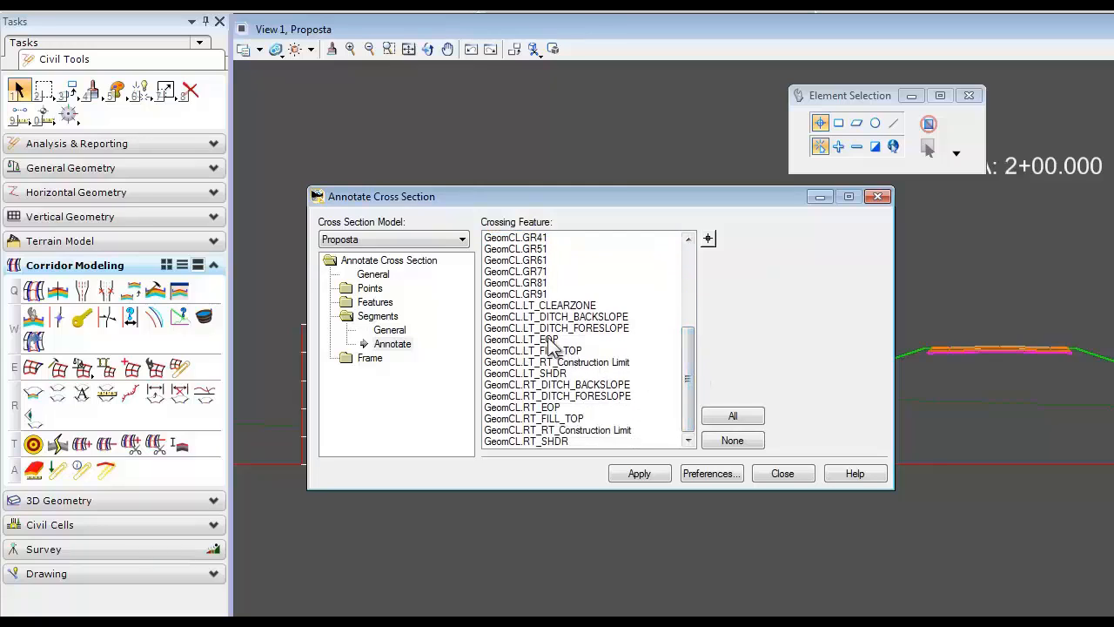
pyautogui.click(546, 339)
pyautogui.keyDown('ctrl'); pyautogui.click(550, 373); pyautogui.keyUp('ctrl')
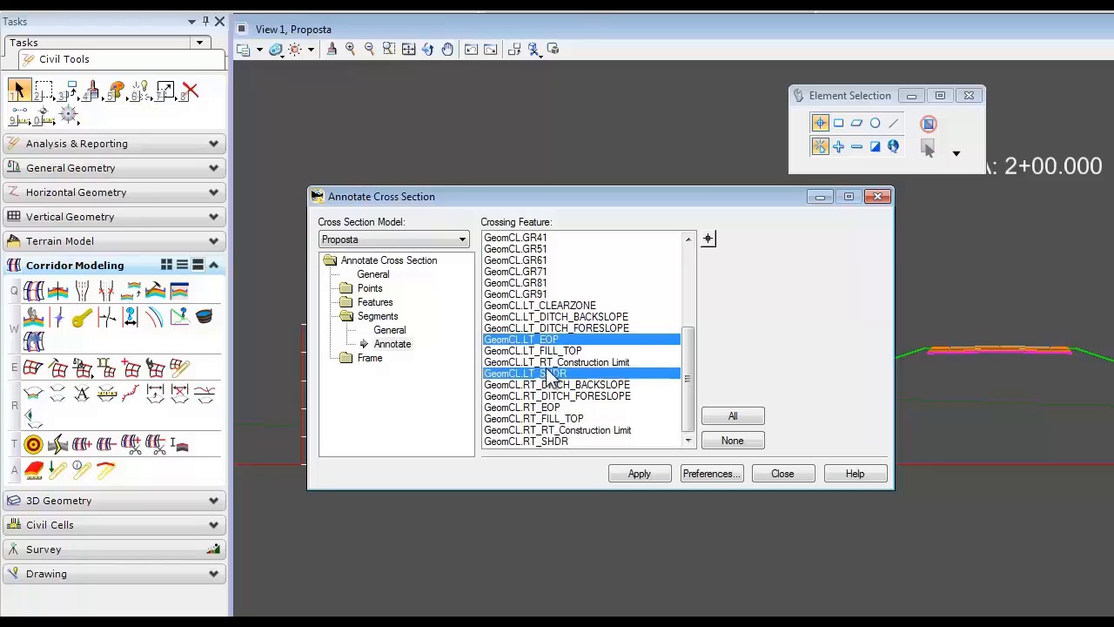
pyautogui.keyDown('ctrl'); pyautogui.click(549, 407); pyautogui.keyUp('ctrl')
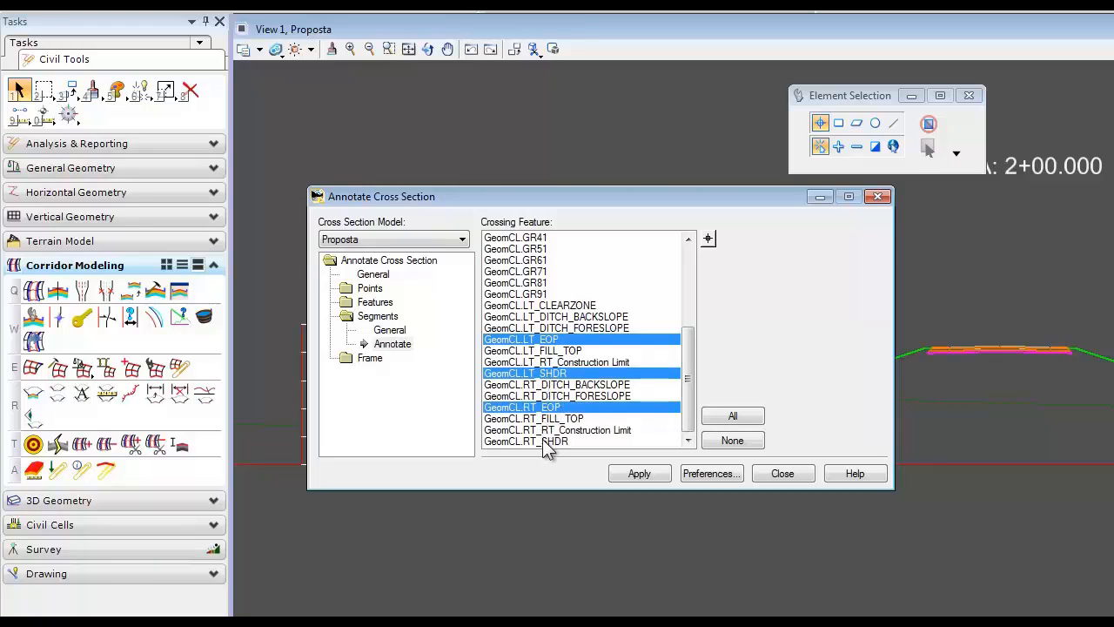
pyautogui.keyDown('ctrl'); pyautogui.click(547, 442); pyautogui.keyUp('ctrl')
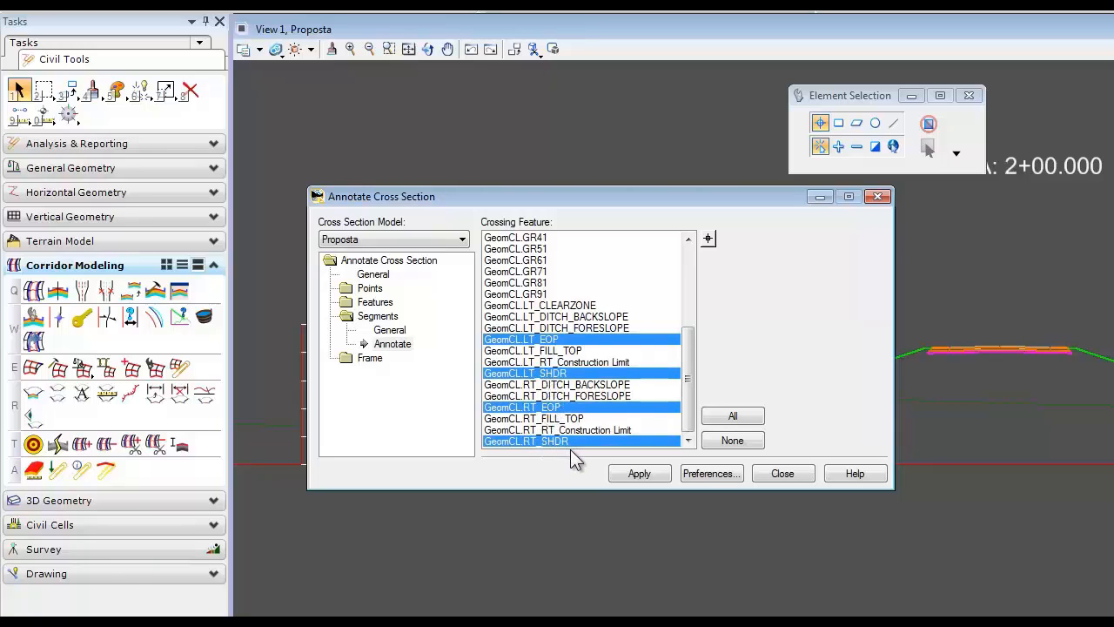
# Step: Review the frame annotation settings: general, details, collision-free, points, segments, features and symbology
pyautogui.click(374, 357)
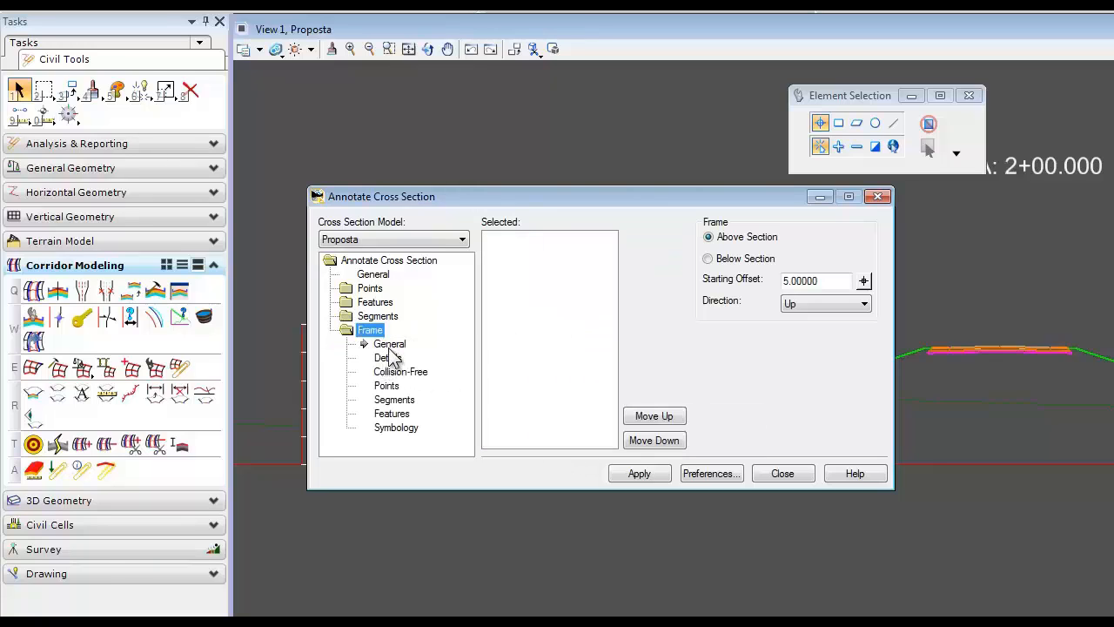
pyautogui.click(389, 348)
pyautogui.click(389, 360)
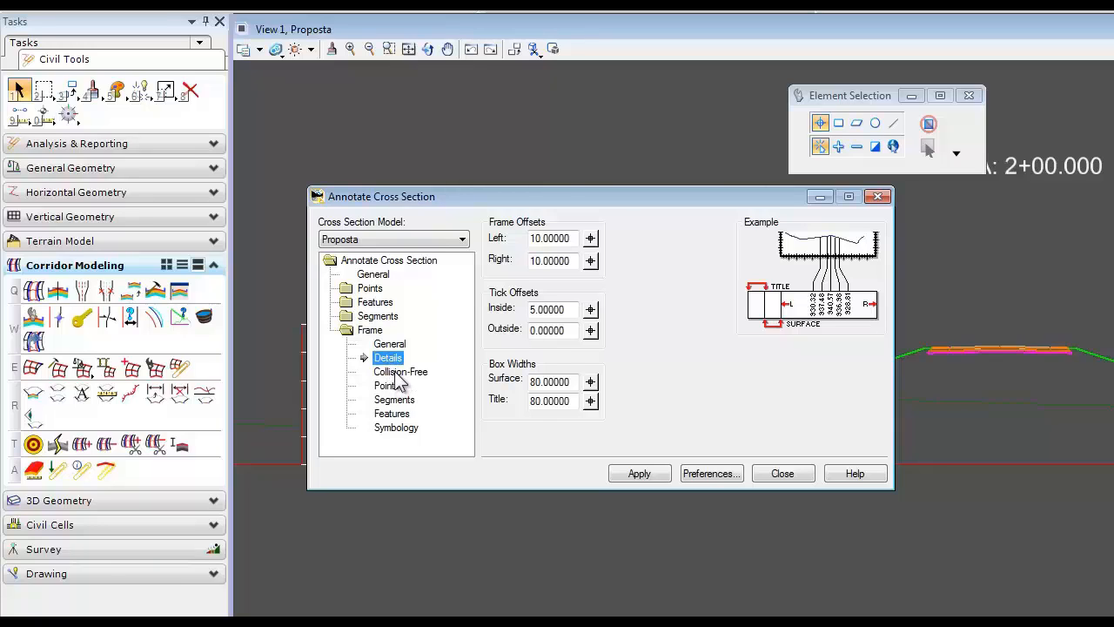
pyautogui.click(394, 372)
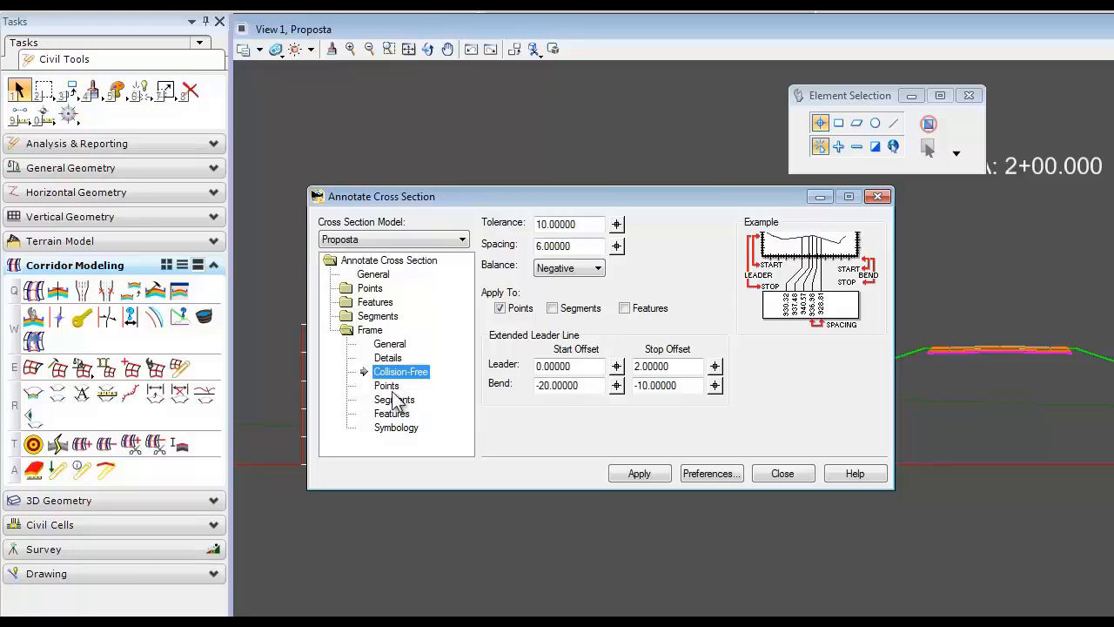
pyautogui.click(388, 387)
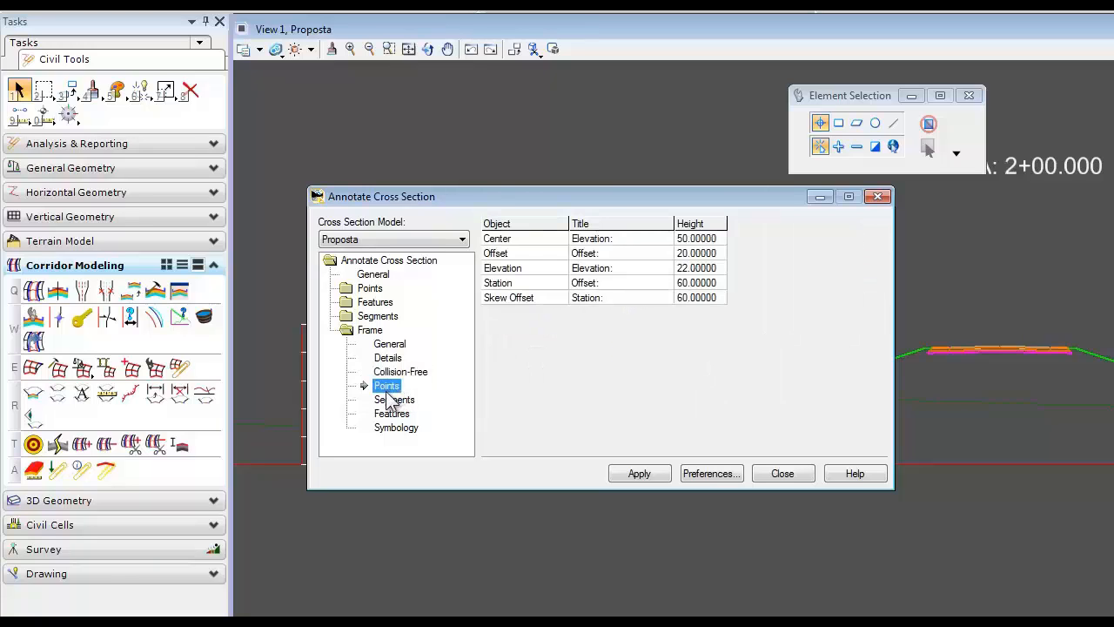
pyautogui.click(390, 401)
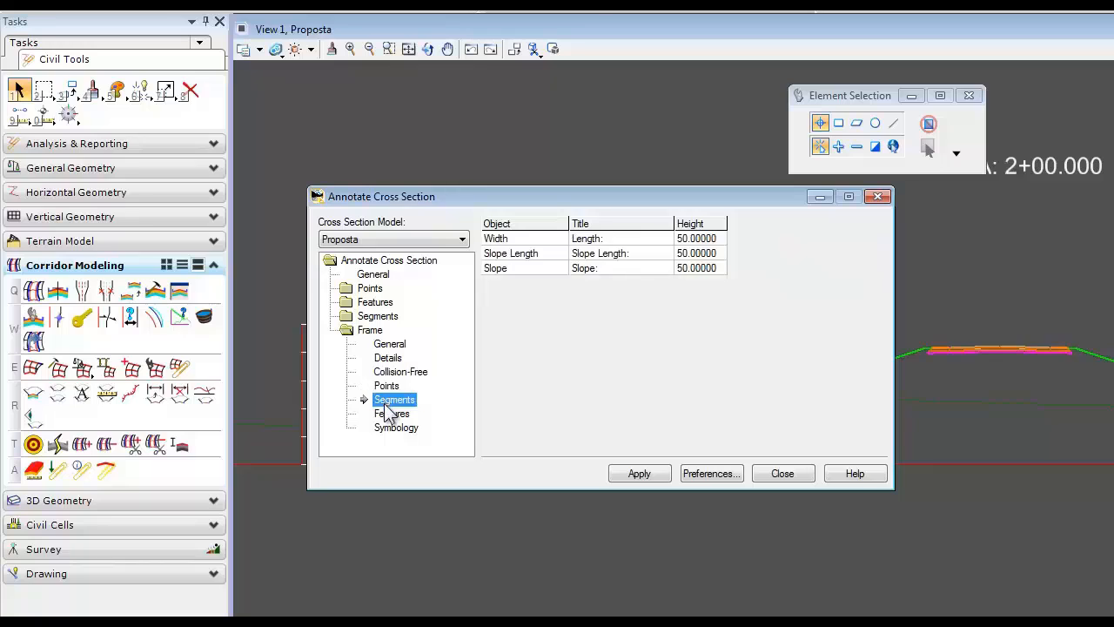
pyautogui.click(392, 416)
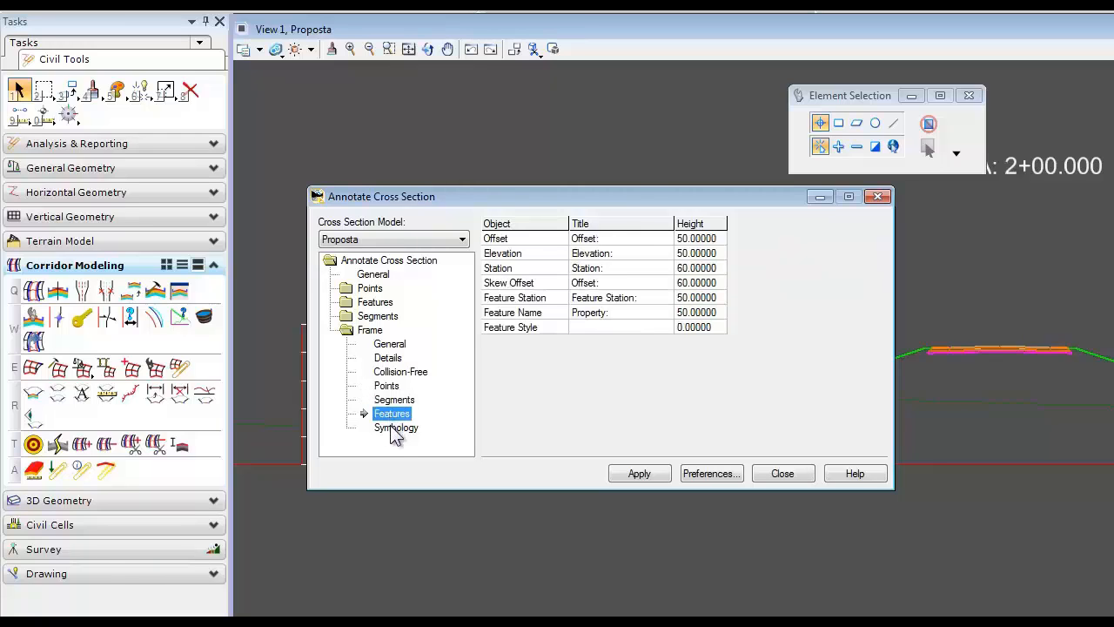
pyautogui.click(391, 429)
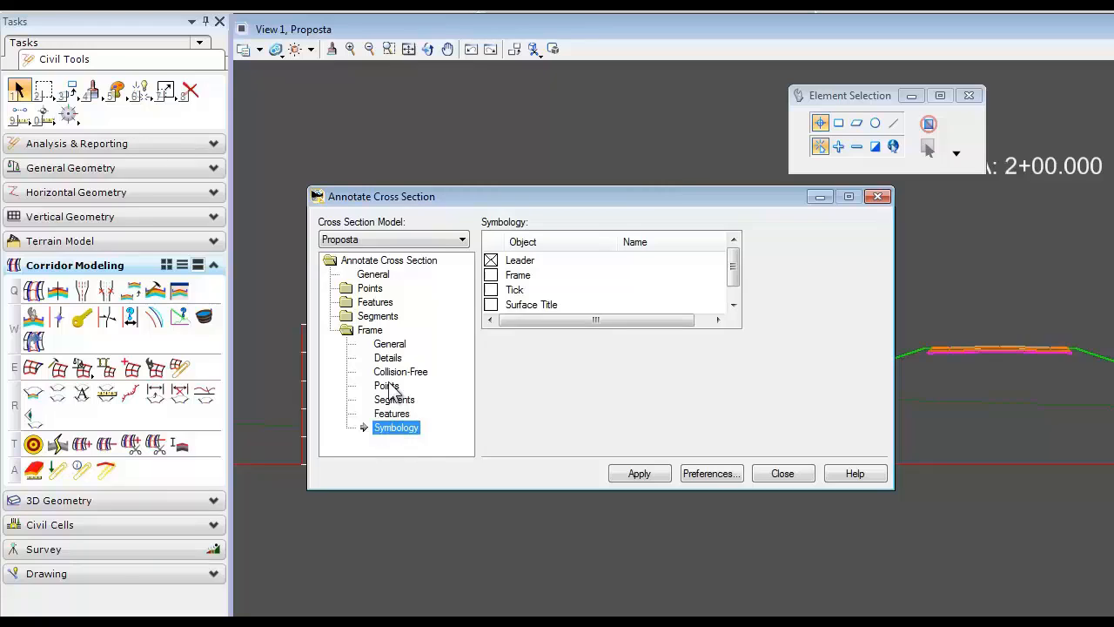
# Step: Apply the annotation to the Proposta cross sections, close Annotate Cross Section and inspect the annotated section at station 2+00.000
pyautogui.click(372, 275)
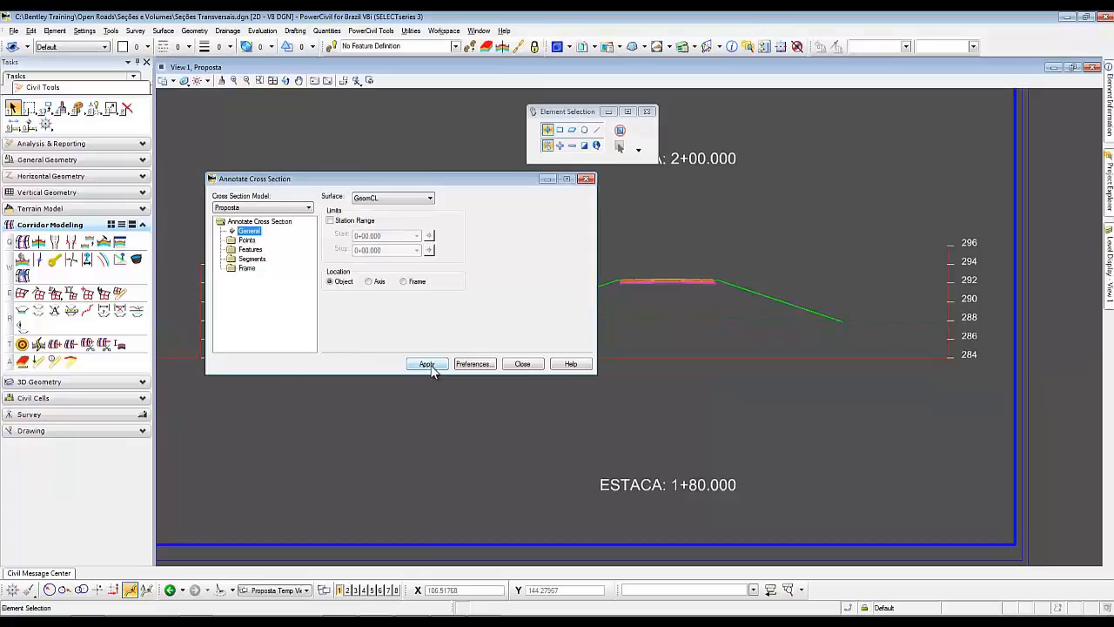
pyautogui.click(427, 364)
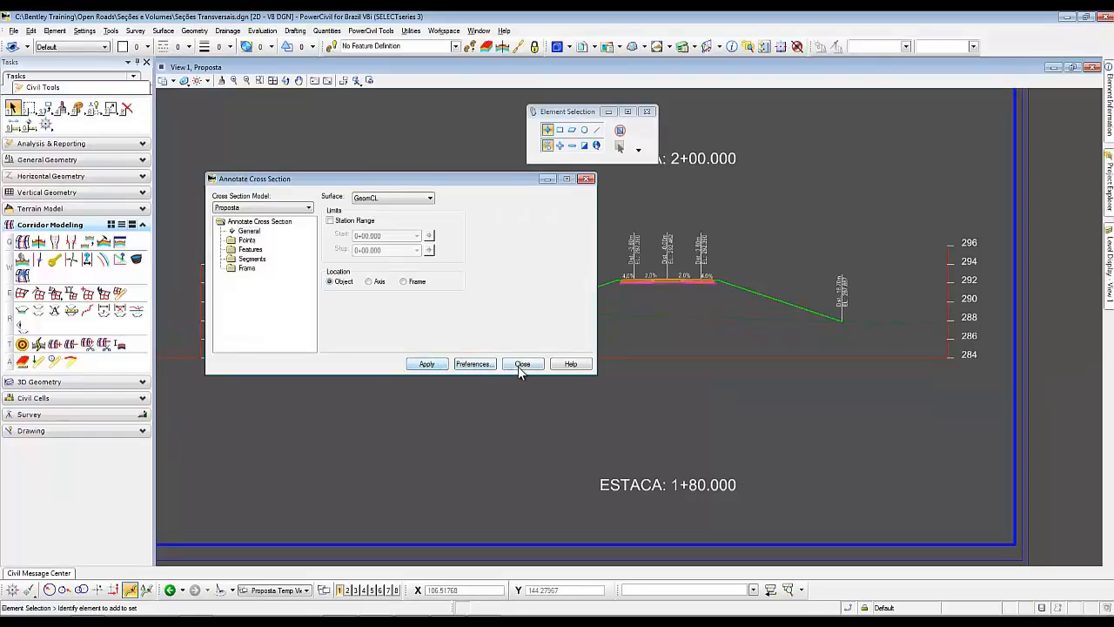
pyautogui.click(523, 364)
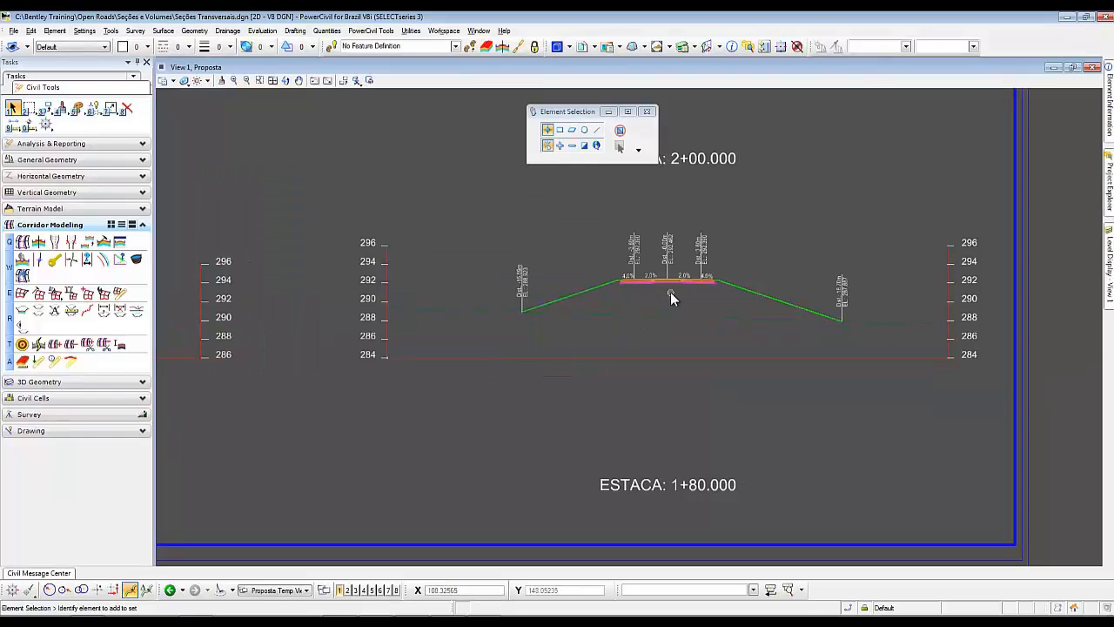
pyautogui.scroll(2, 671, 297)
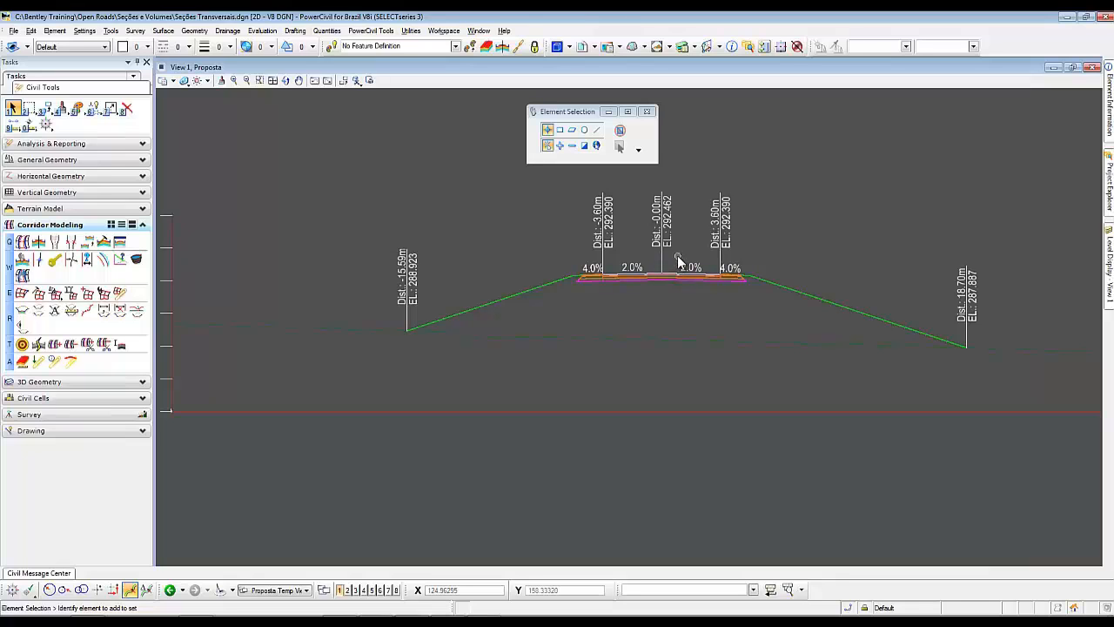
pyautogui.moveTo(679, 263); pyautogui.dragTo(546, 288, button='middle')
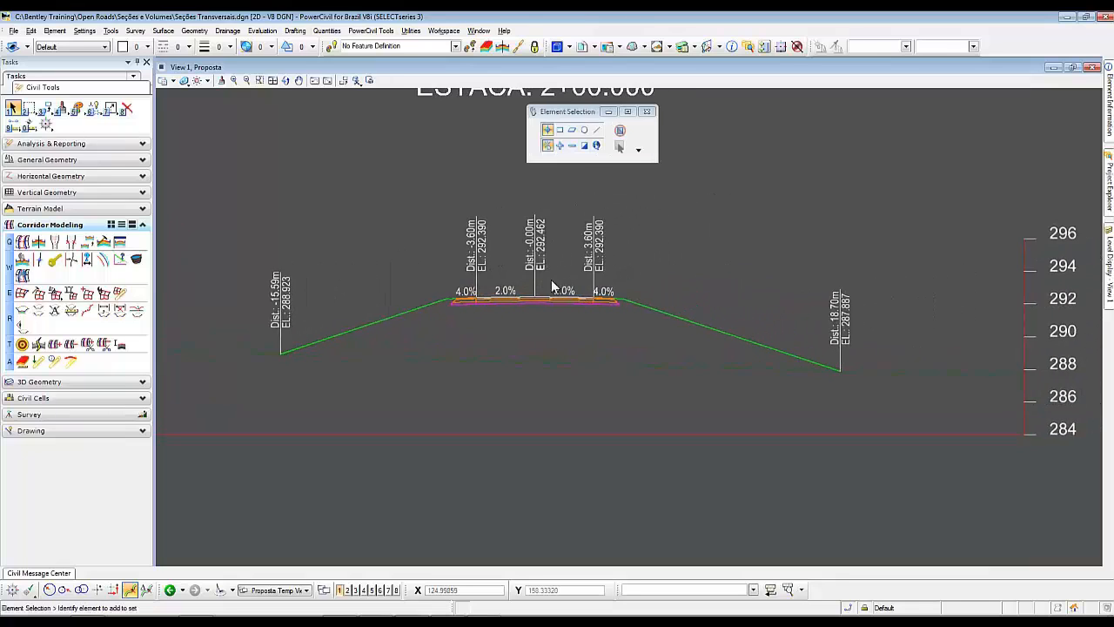
pyautogui.scroll(2, 544, 289)
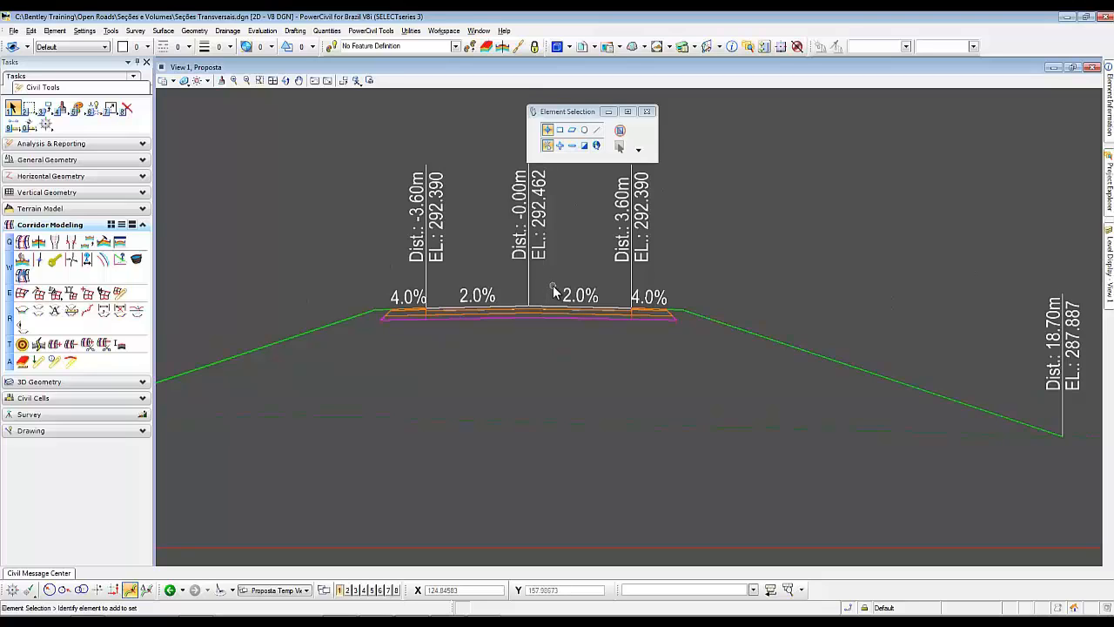
pyautogui.scroll(-2, 554, 292)
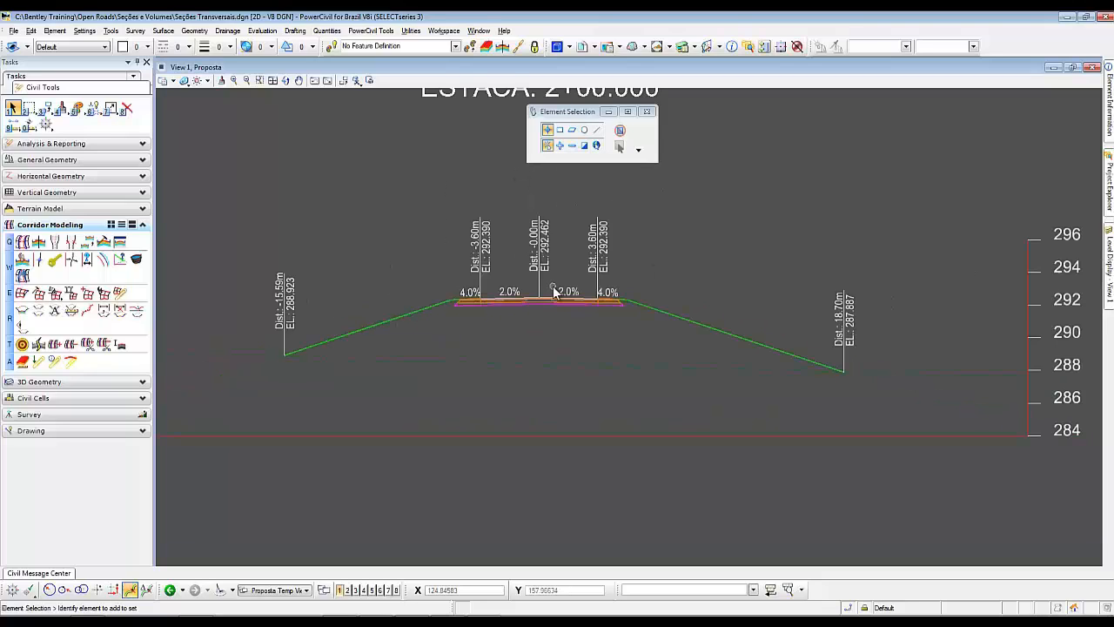
pyautogui.moveTo(553, 293); pyautogui.dragTo(547, 201, button='middle')
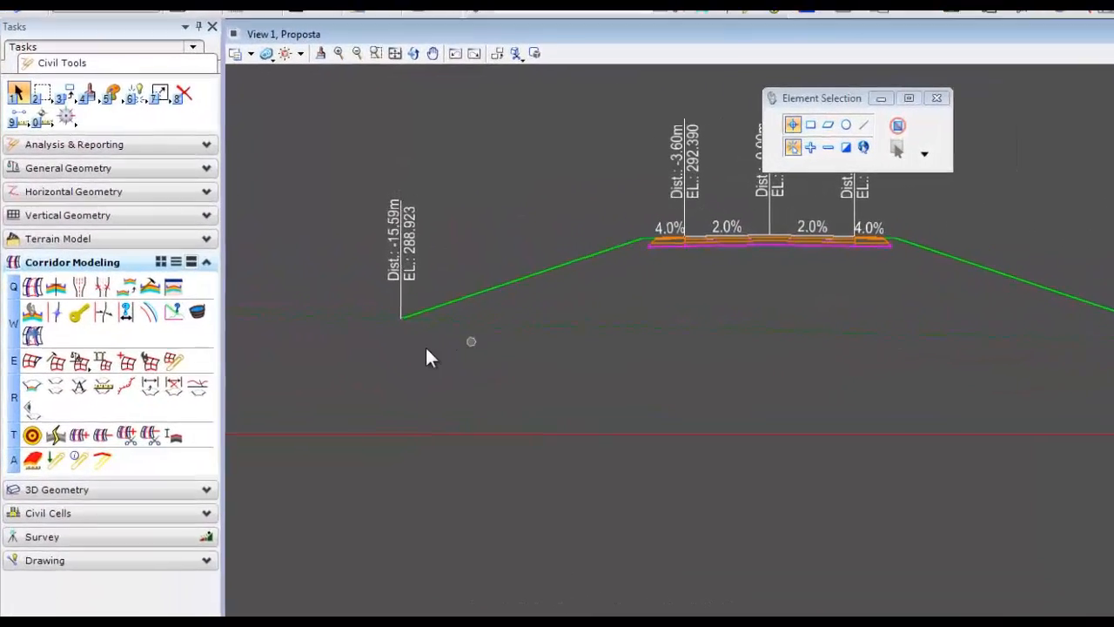
# Step: Start End-Area Volumes for the Proposta model and load the Earthwork preference
pyautogui.click(107, 396)
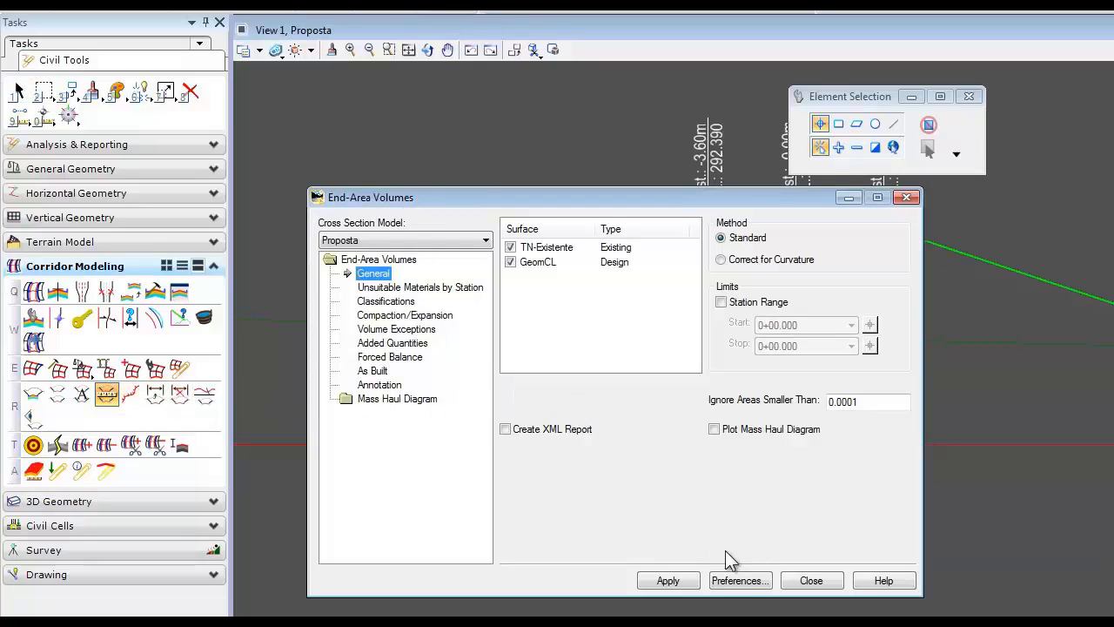
pyautogui.click(741, 581)
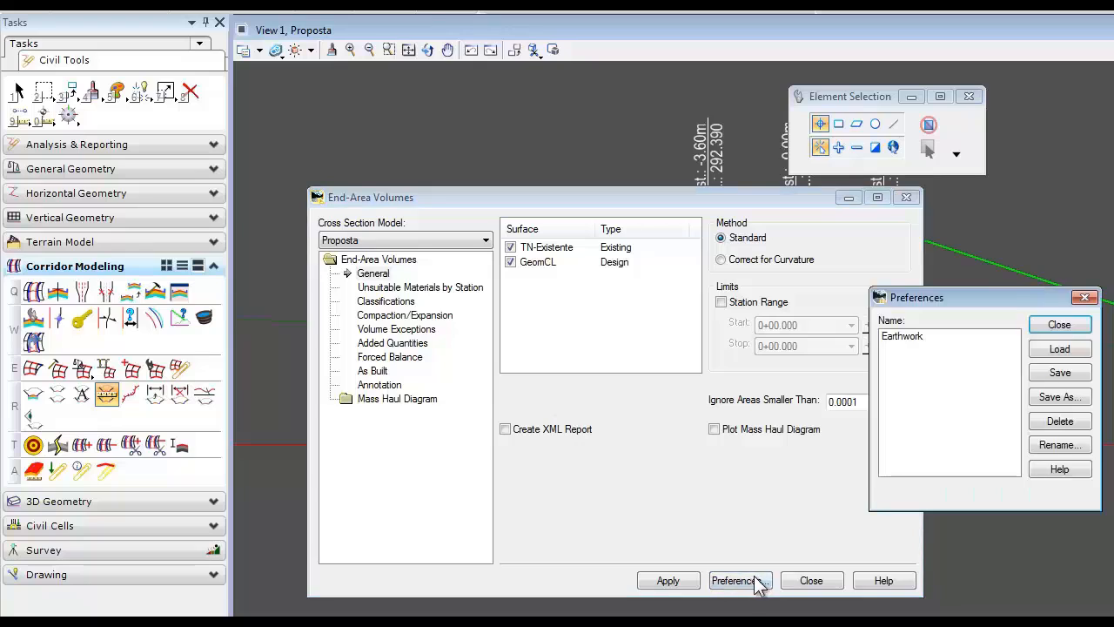
pyautogui.click(915, 337)
pyautogui.click(1047, 352)
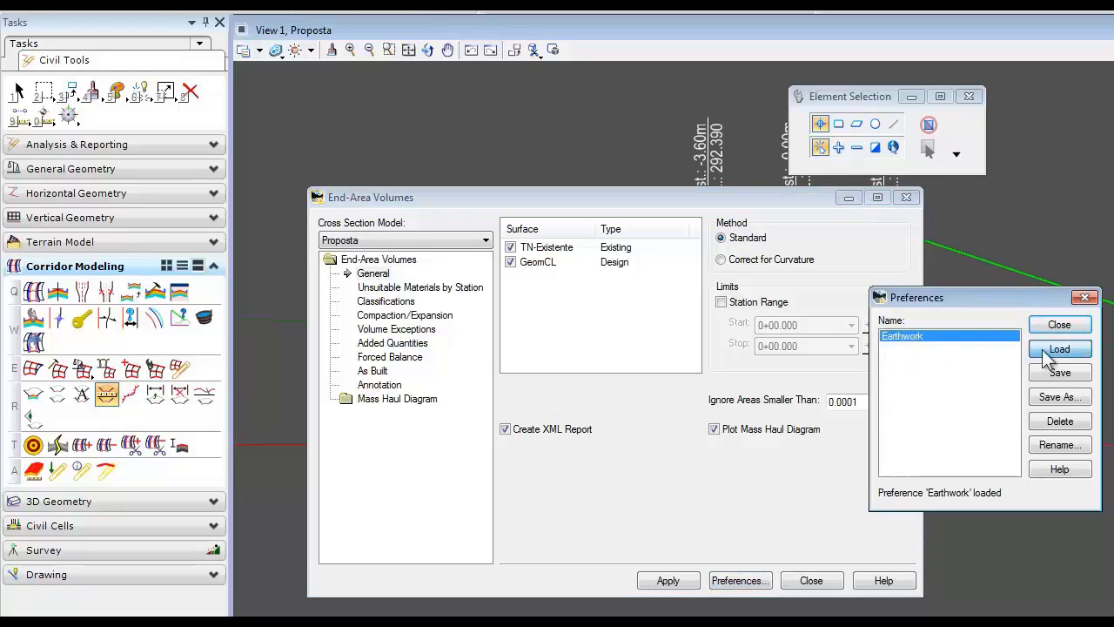
pyautogui.click(1058, 326)
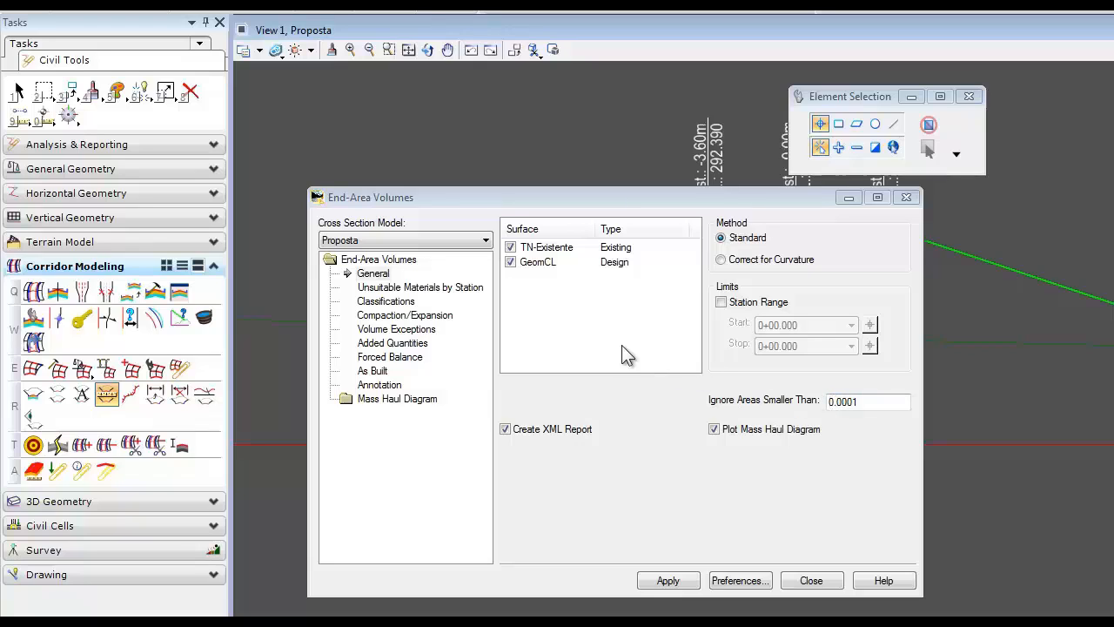
# Step: Add an unsuitable material from station 0+00.000 to 22+00.645 with style E_Unsuitable_Material and cut and fill depths of 0.25
pyautogui.click(379, 288)
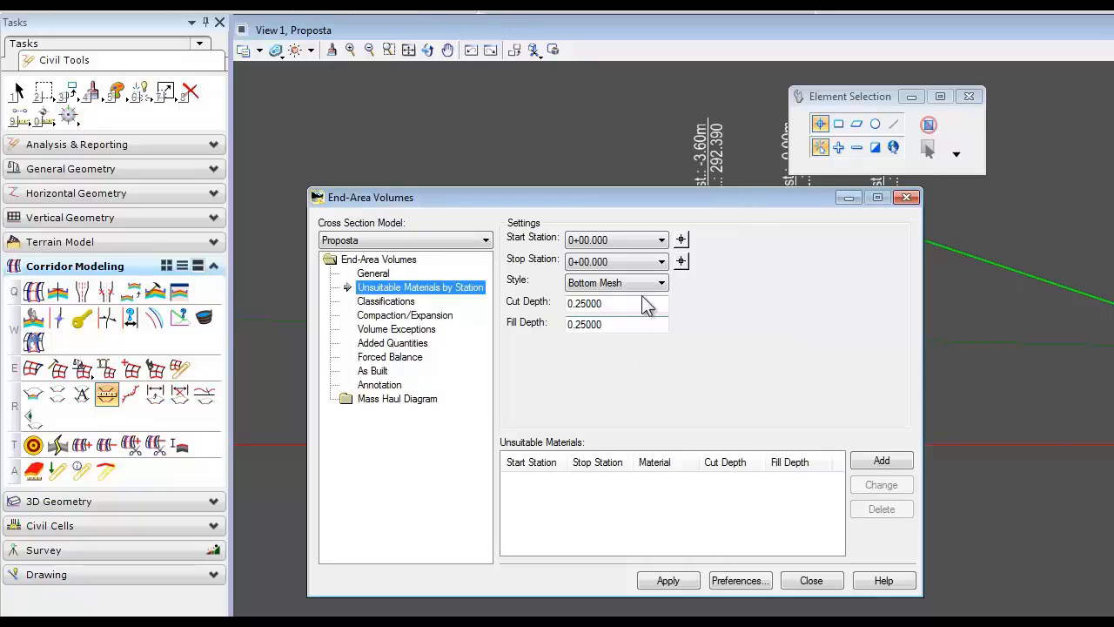
pyautogui.click(662, 263)
pyautogui.moveTo(661, 296); pyautogui.dragTo(667, 600)
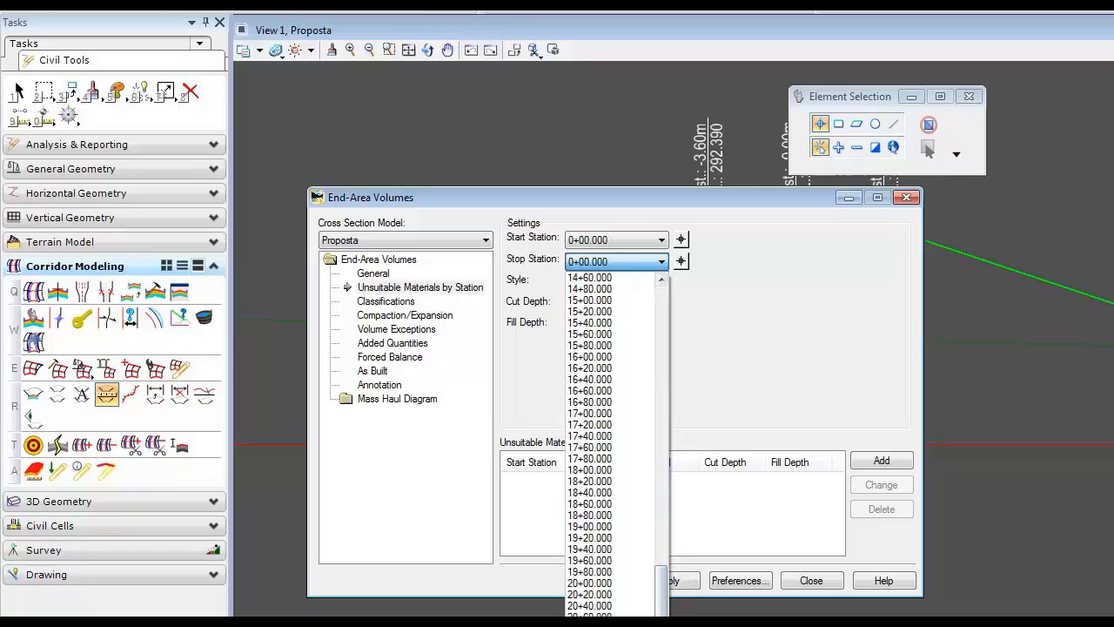
pyautogui.click(605, 623)
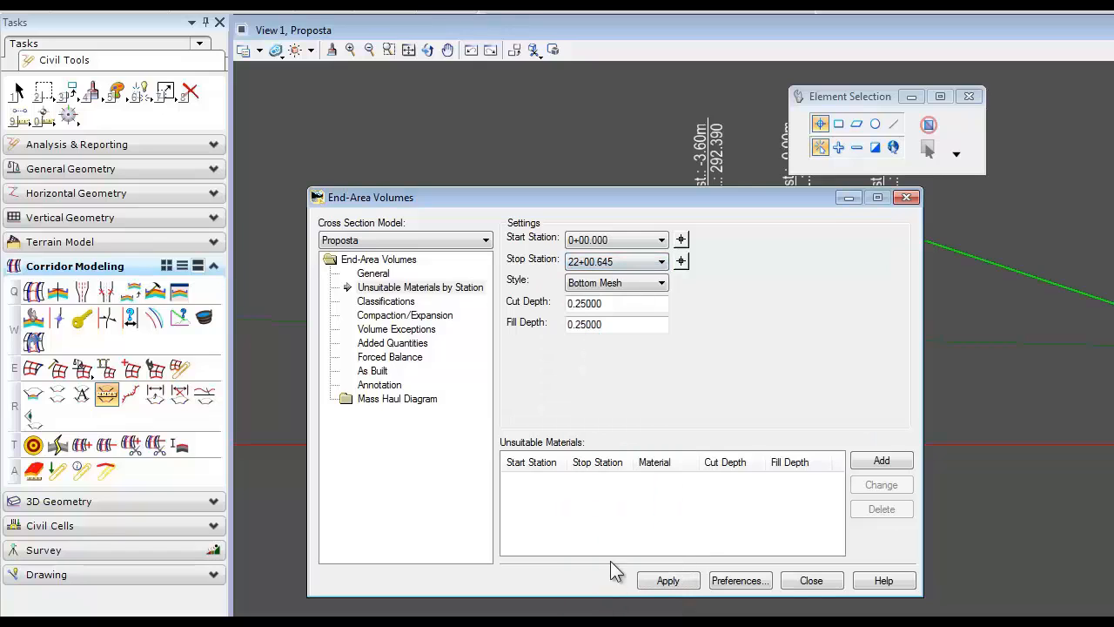
pyautogui.click(657, 284)
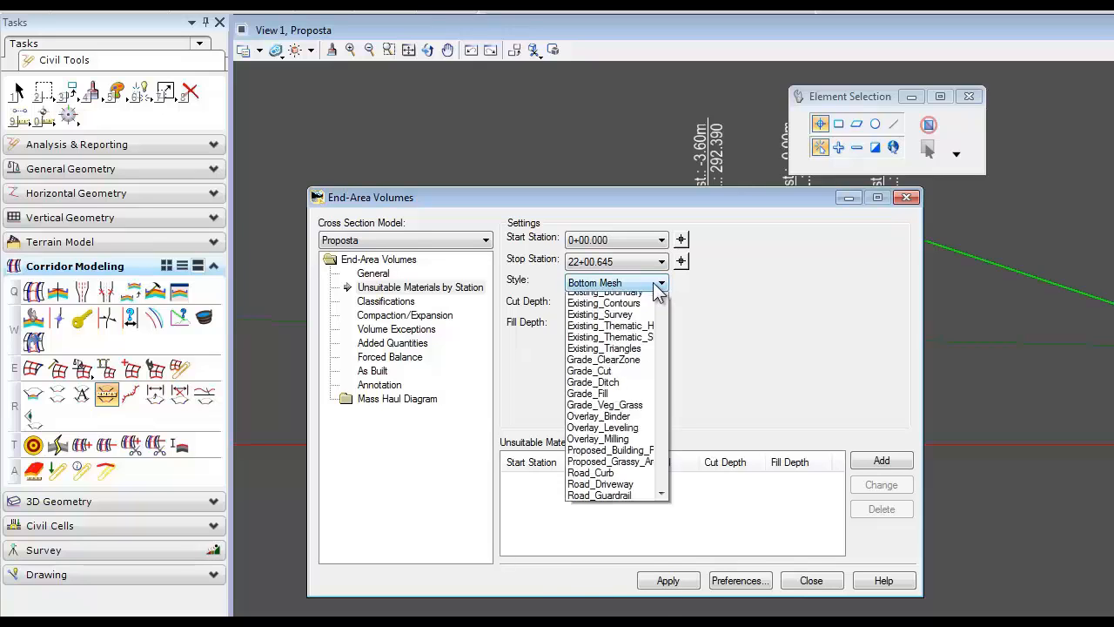
pyautogui.moveTo(665, 326); pyautogui.dragTo(675, 383)
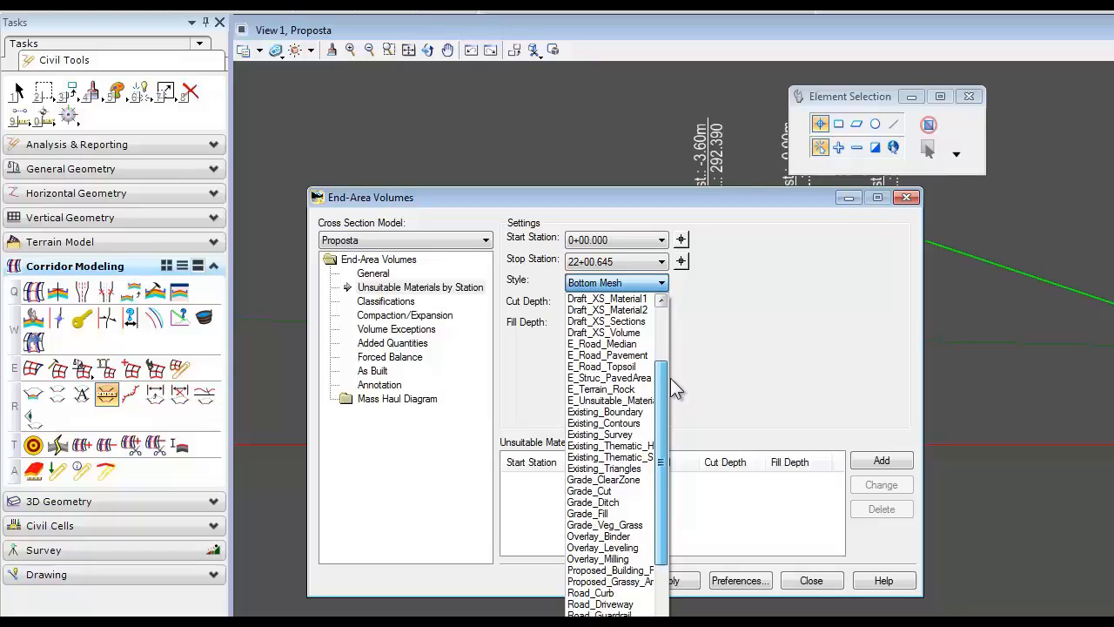
pyautogui.click(626, 401)
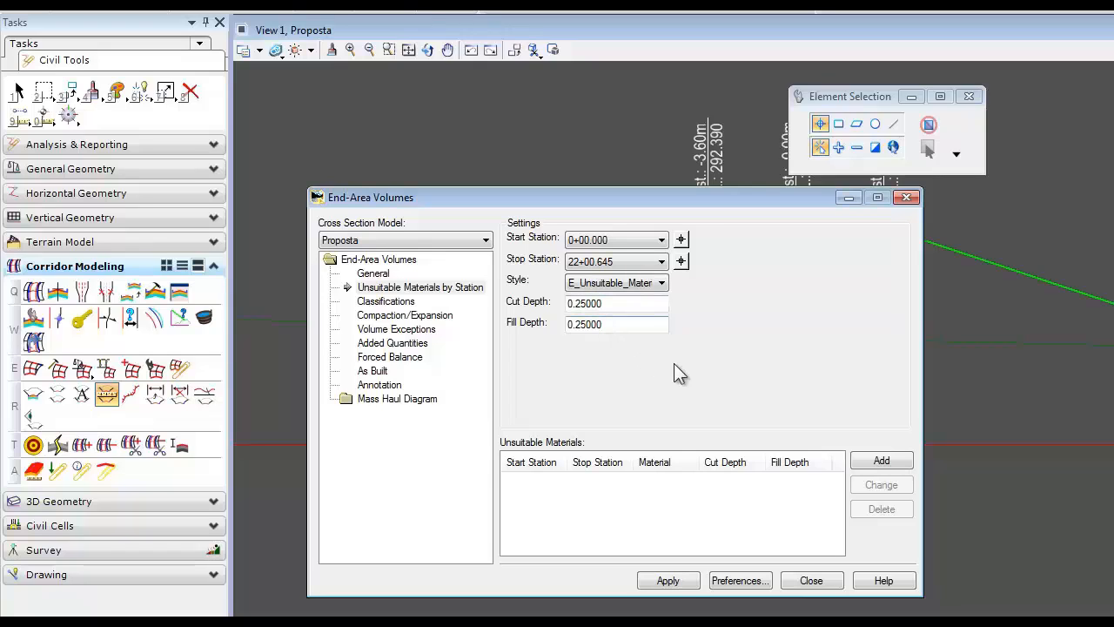
pyautogui.click(879, 466)
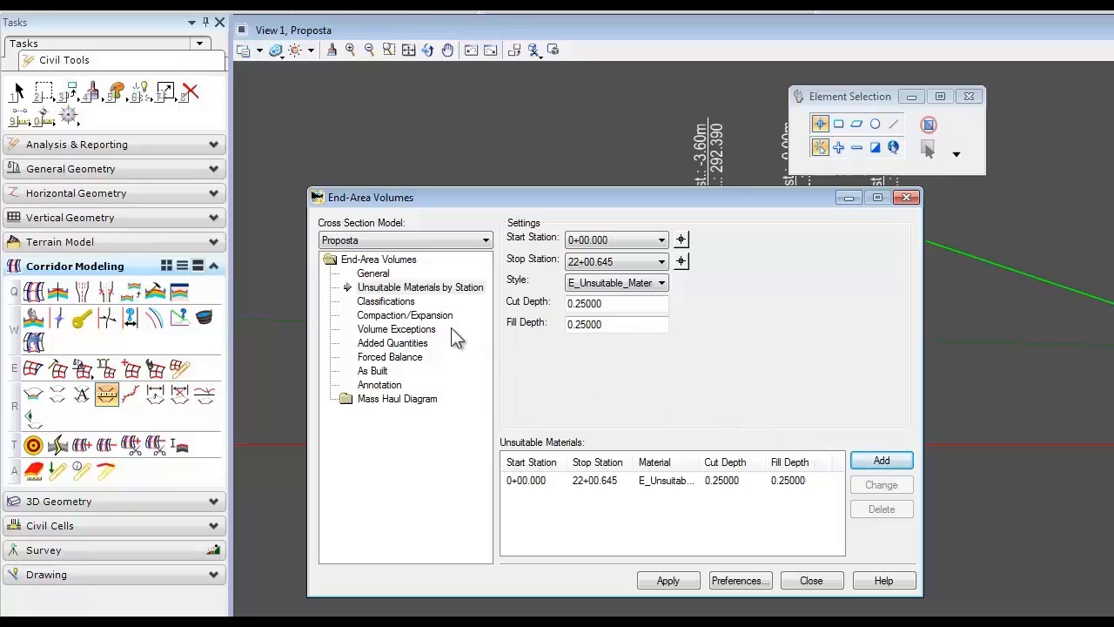
# Step: Include the Grade_Veg_Grass and Grade_Cut components in the mass ordinate of the end-area volume classifications, after checking the available classification types
pyautogui.click(380, 302)
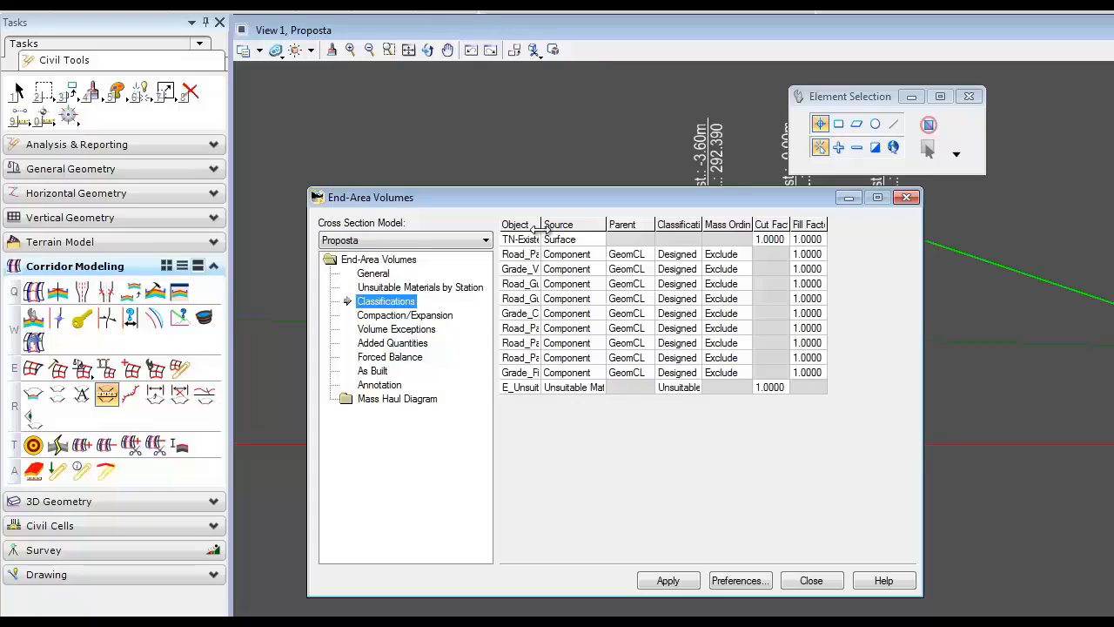
pyautogui.moveTo(541, 228); pyautogui.dragTo(609, 228)
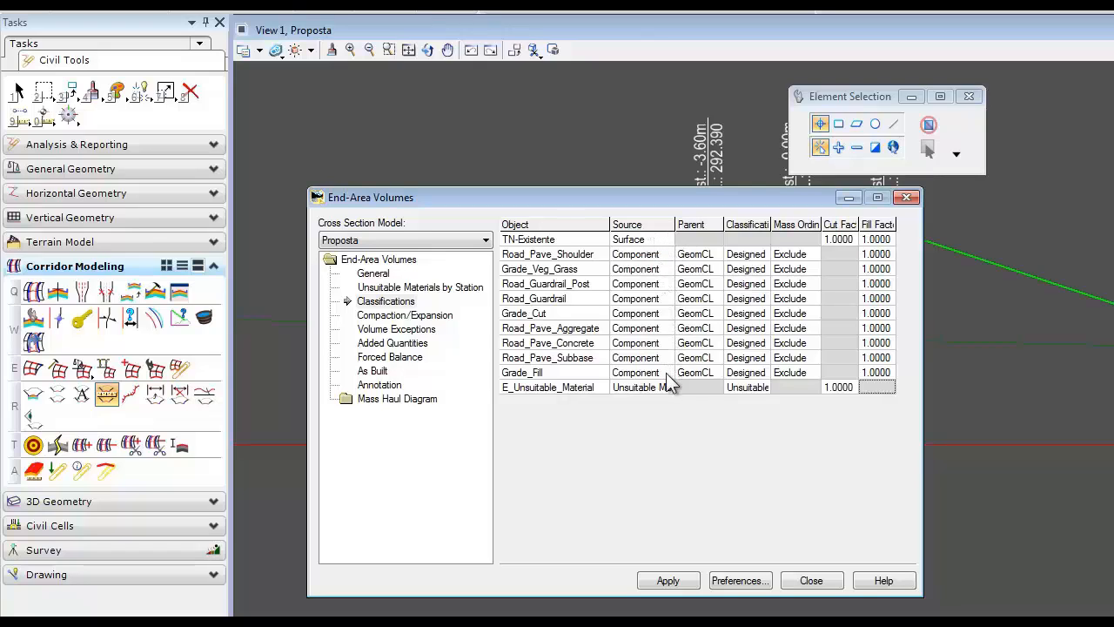
pyautogui.click(662, 258)
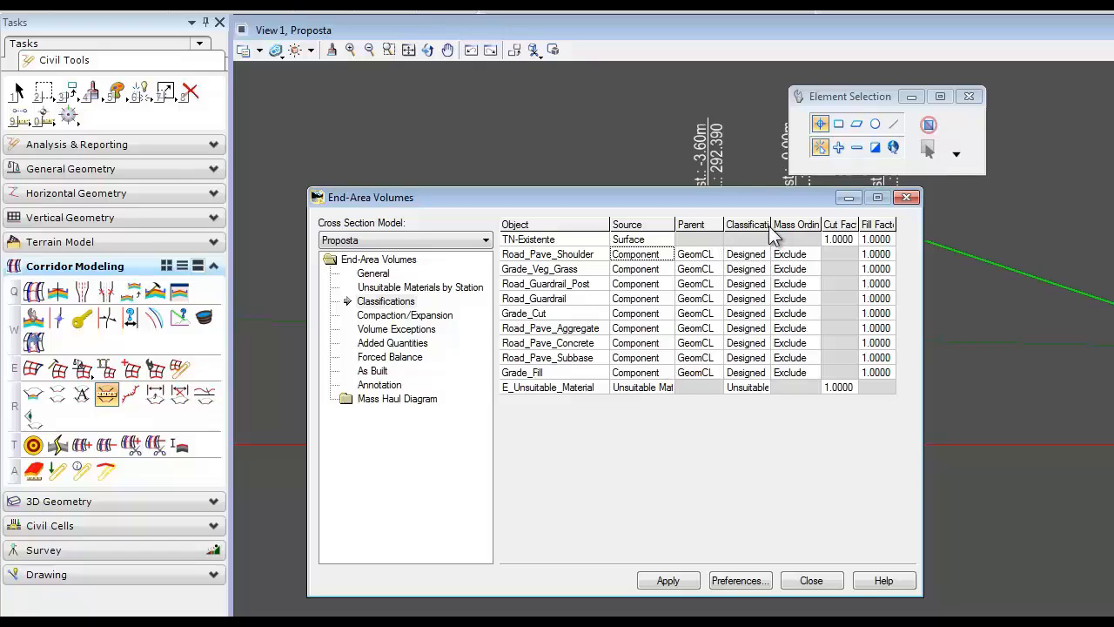
pyautogui.moveTo(772, 224); pyautogui.dragTo(787, 224)
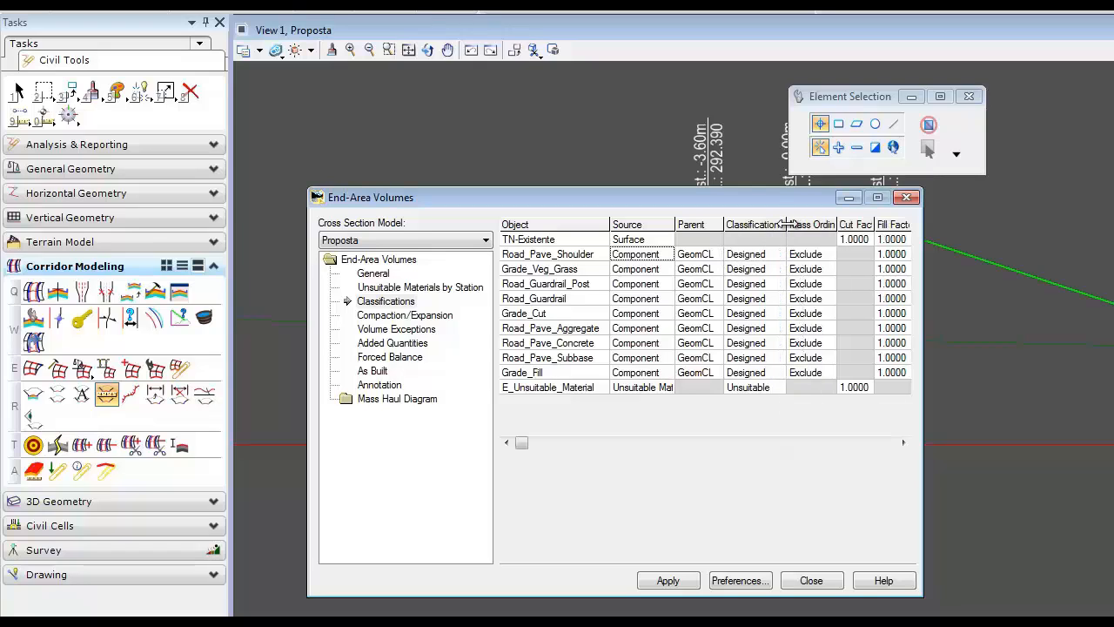
pyautogui.click(775, 287)
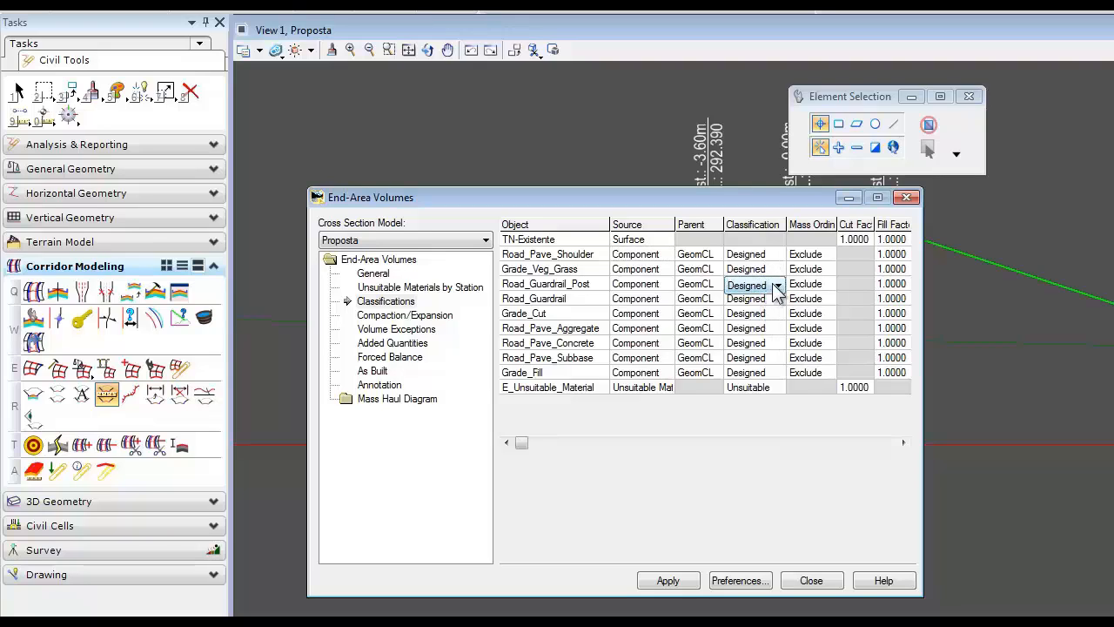
pyautogui.click(777, 287)
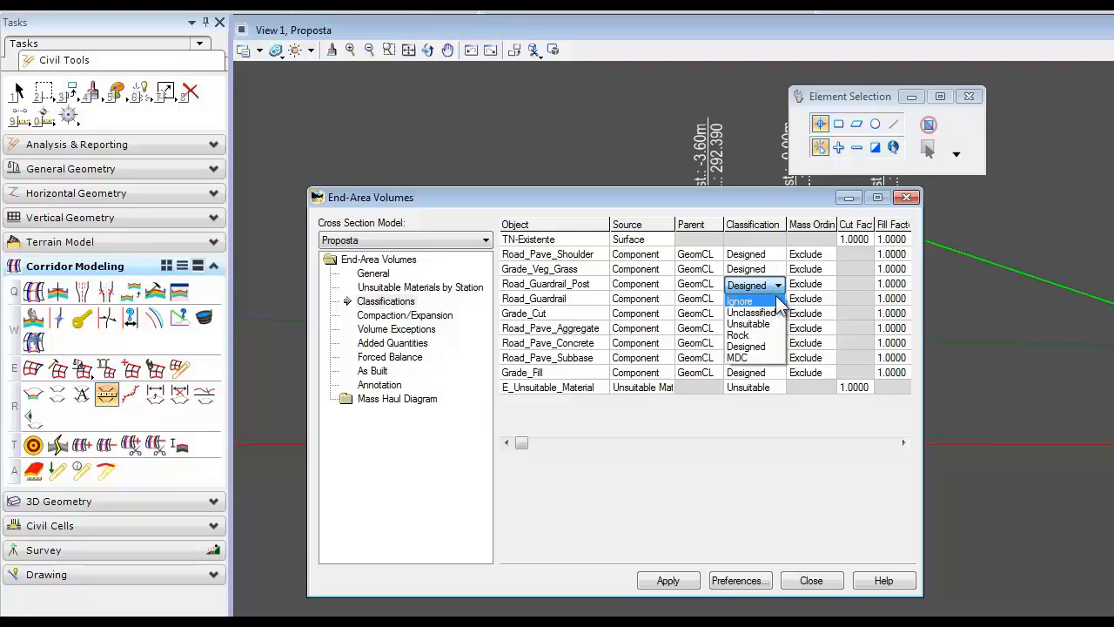
pyautogui.click(844, 284)
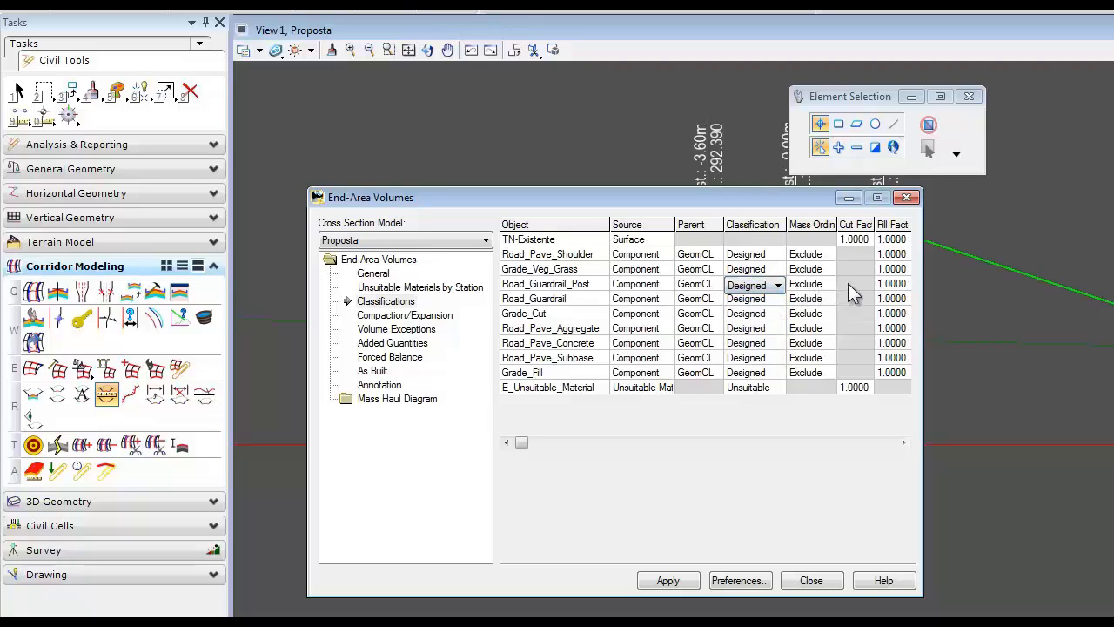
pyautogui.click(816, 270)
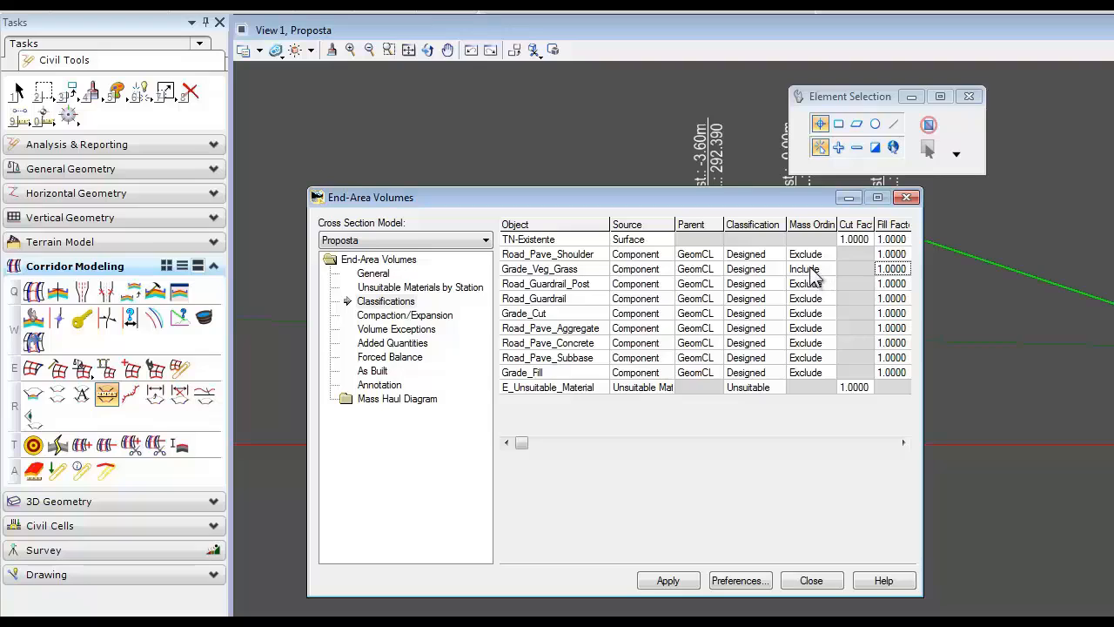
pyautogui.click(809, 314)
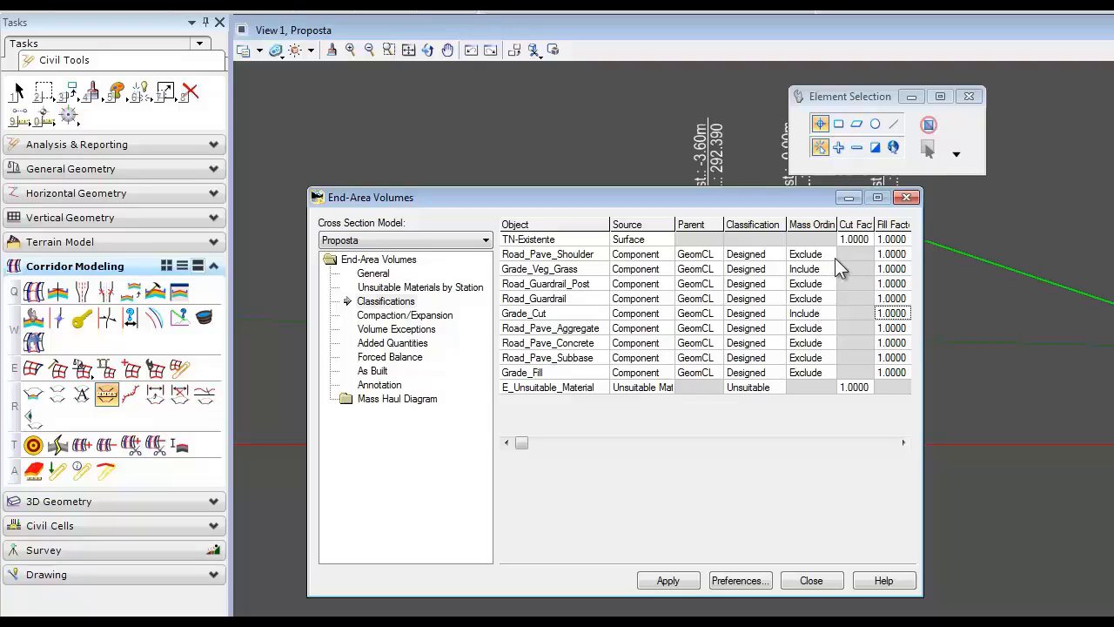
# Step: Set TN-Existente's cut factor to 0.8 and fill factor to 1.2, and the Grade_Veg_Grass and Grade_Cut fill factors to 1.2
pyautogui.click(848, 238)
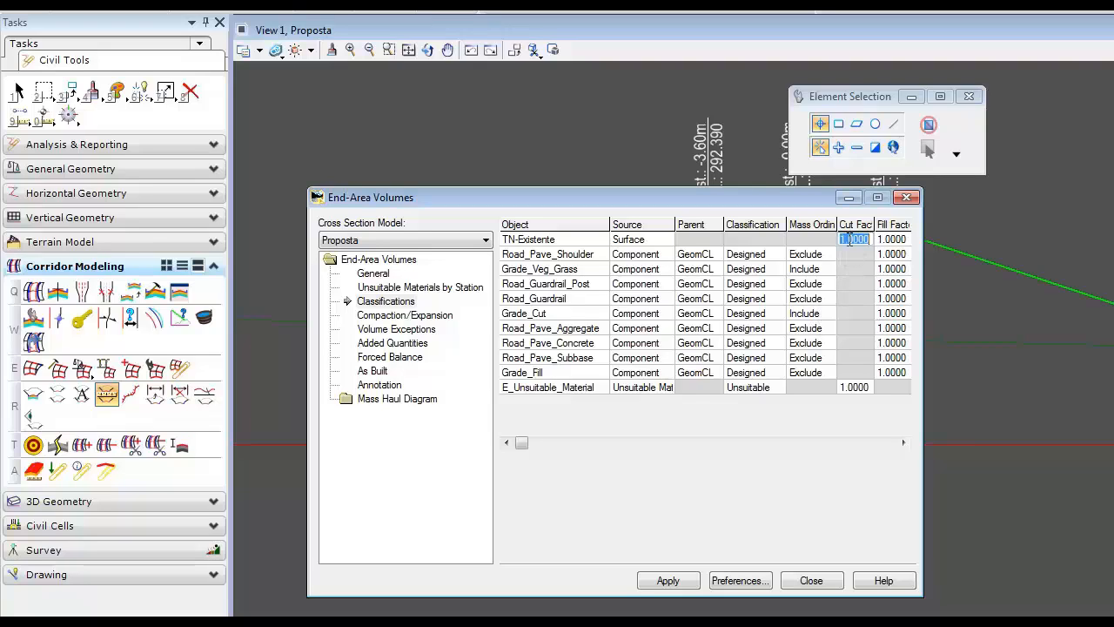
pyautogui.write('.8')
pyautogui.click(890, 239)
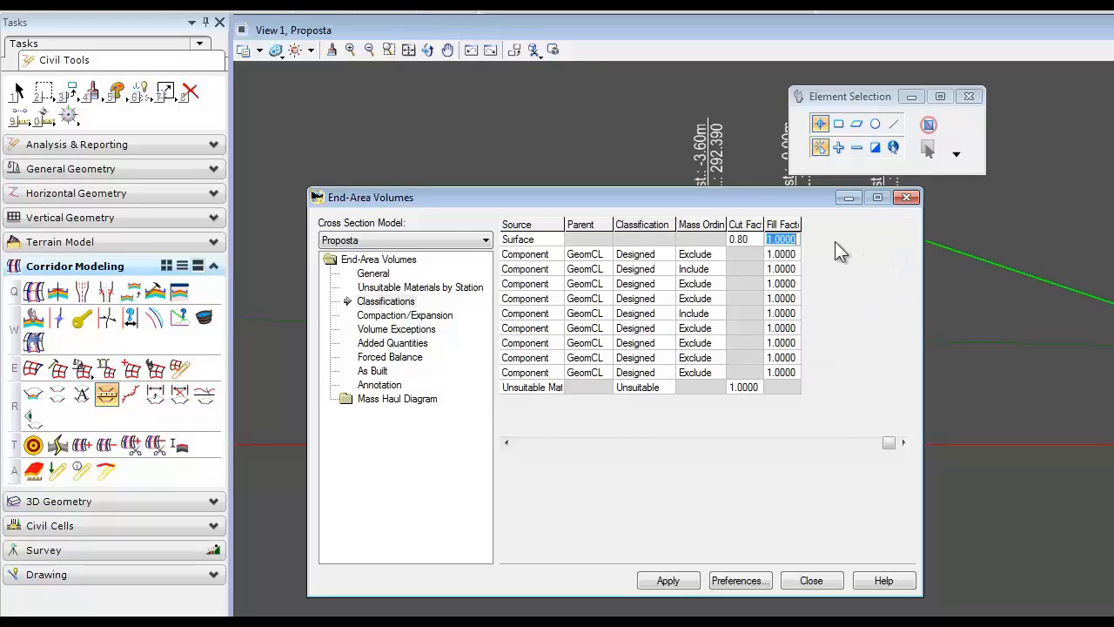
pyautogui.write('1.2')
pyautogui.click(783, 268)
pyautogui.write('1.2')
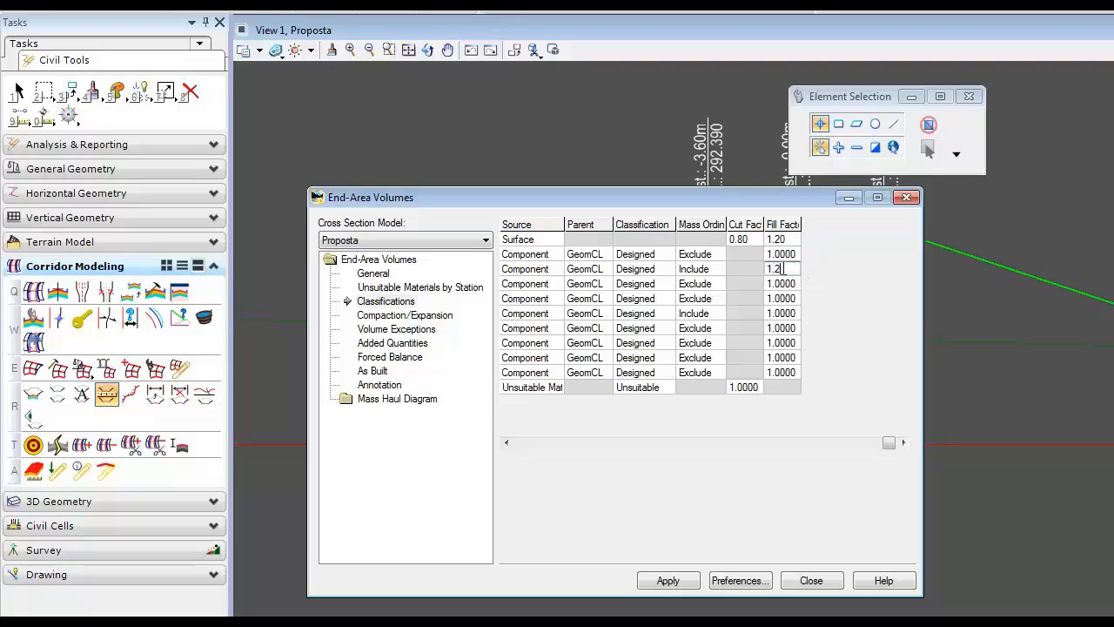
pyautogui.click(787, 314)
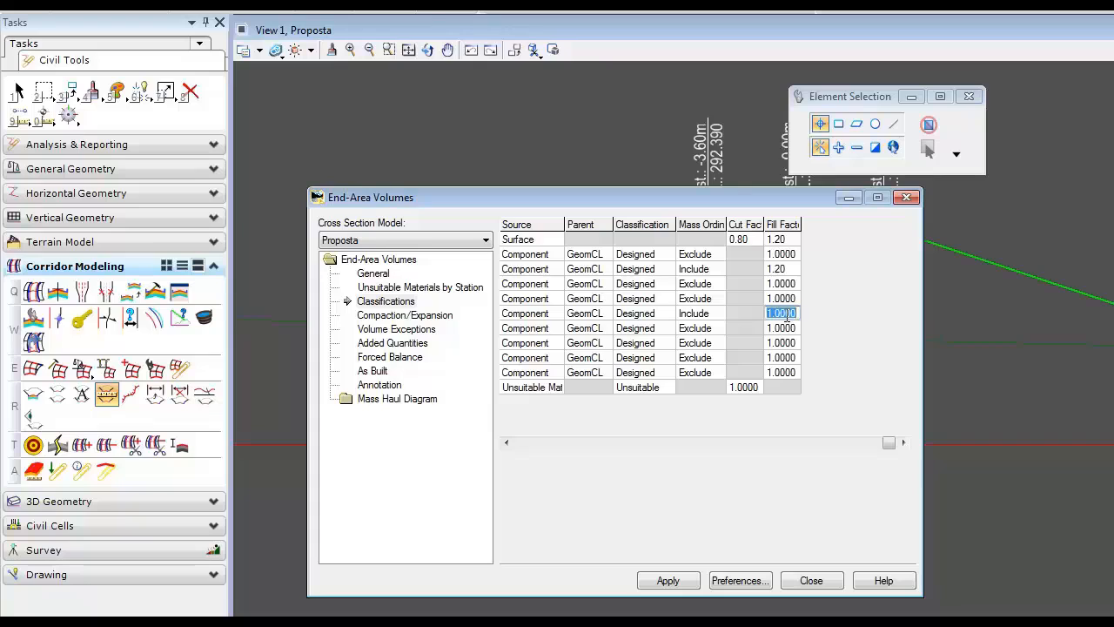
pyautogui.write('1.2')
pyautogui.click(630, 442)
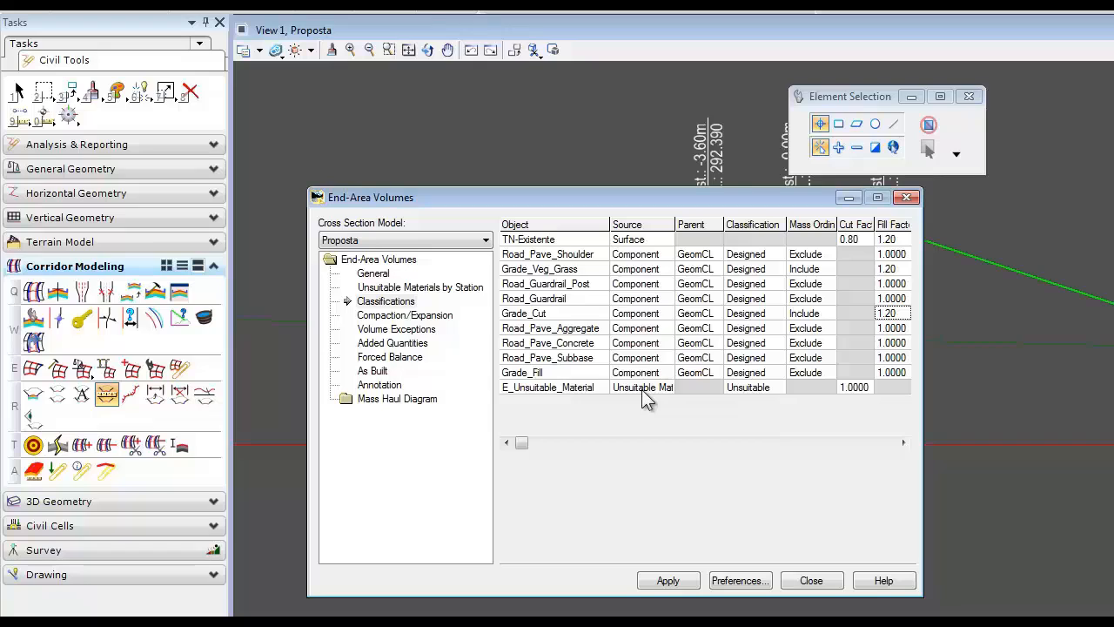
# Step: Review the End-Area Volumes settings for compaction/expansion, volume exceptions, added quantities, forced balance and as-built volumes
pyautogui.click(410, 317)
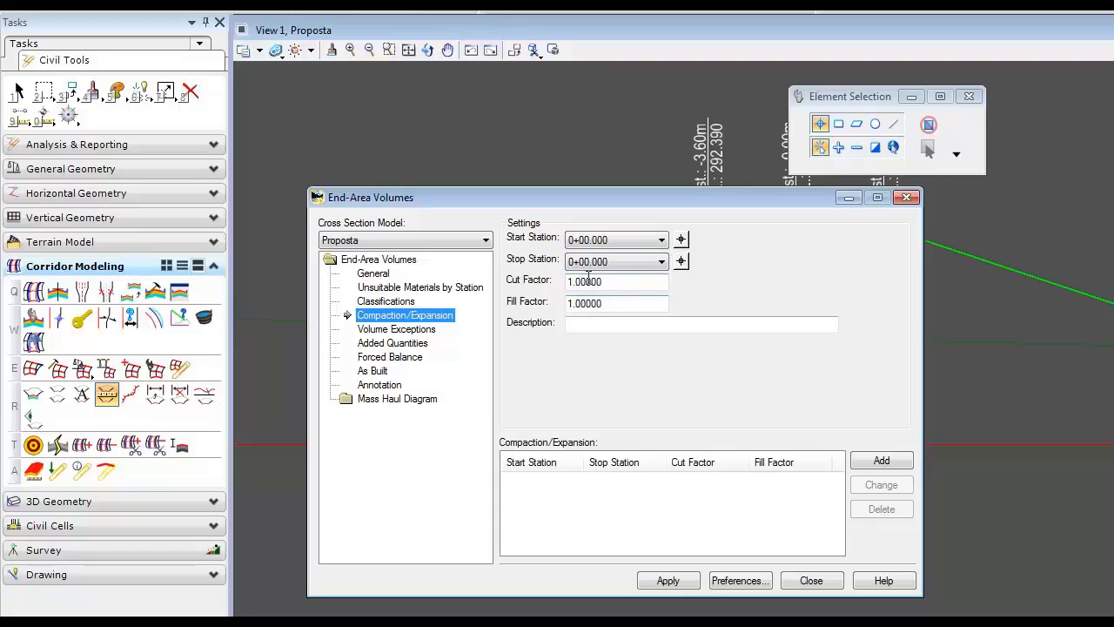
pyautogui.click(572, 323)
pyautogui.click(407, 332)
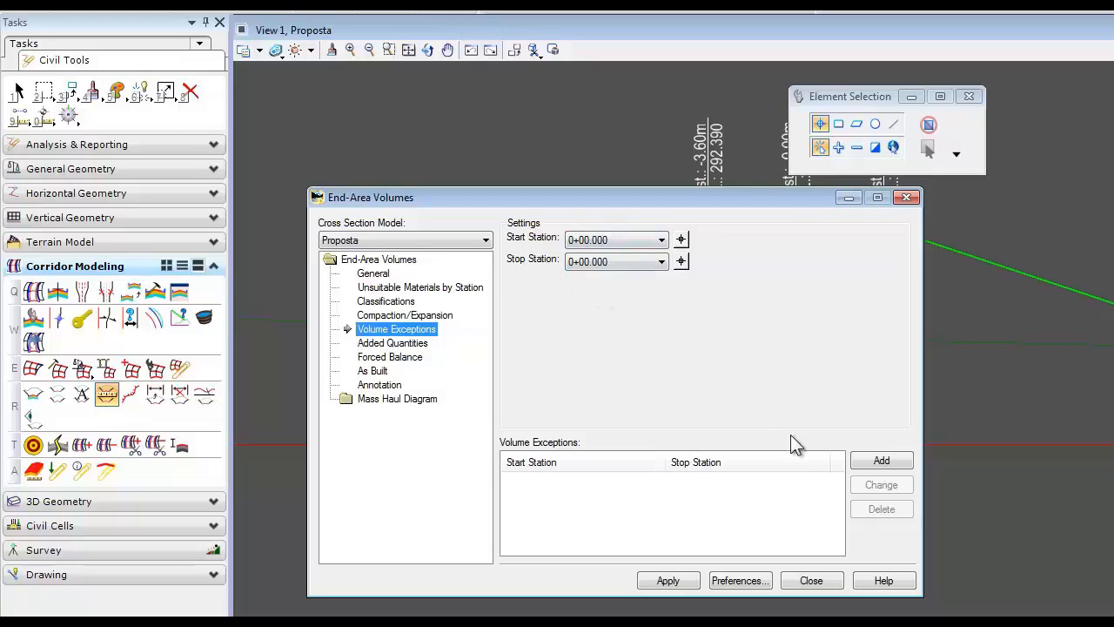
pyautogui.click(387, 344)
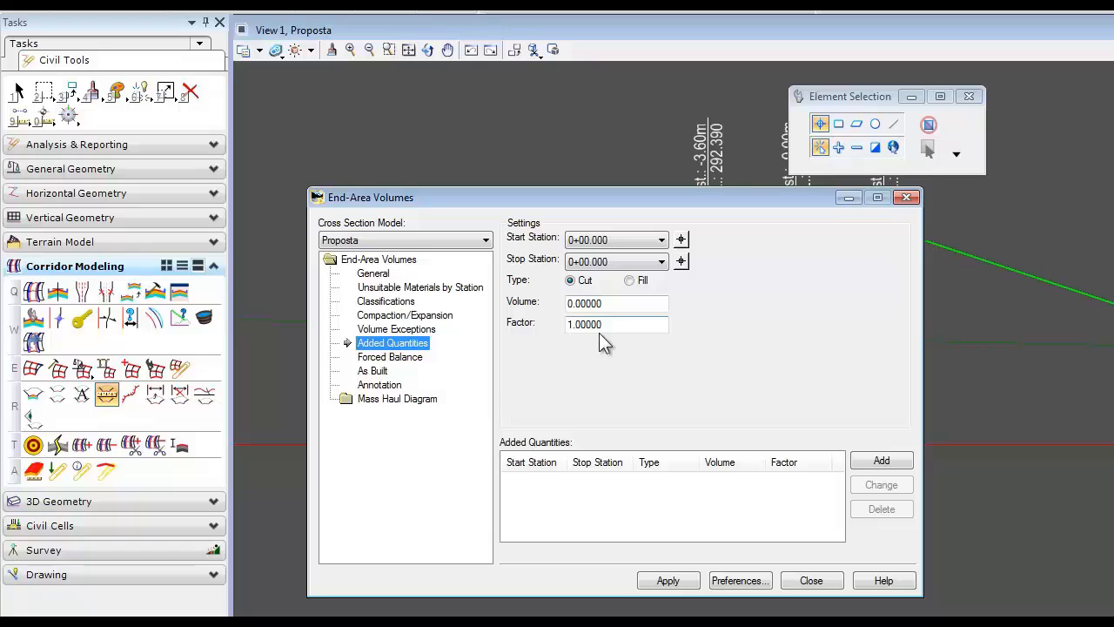
pyautogui.click(392, 358)
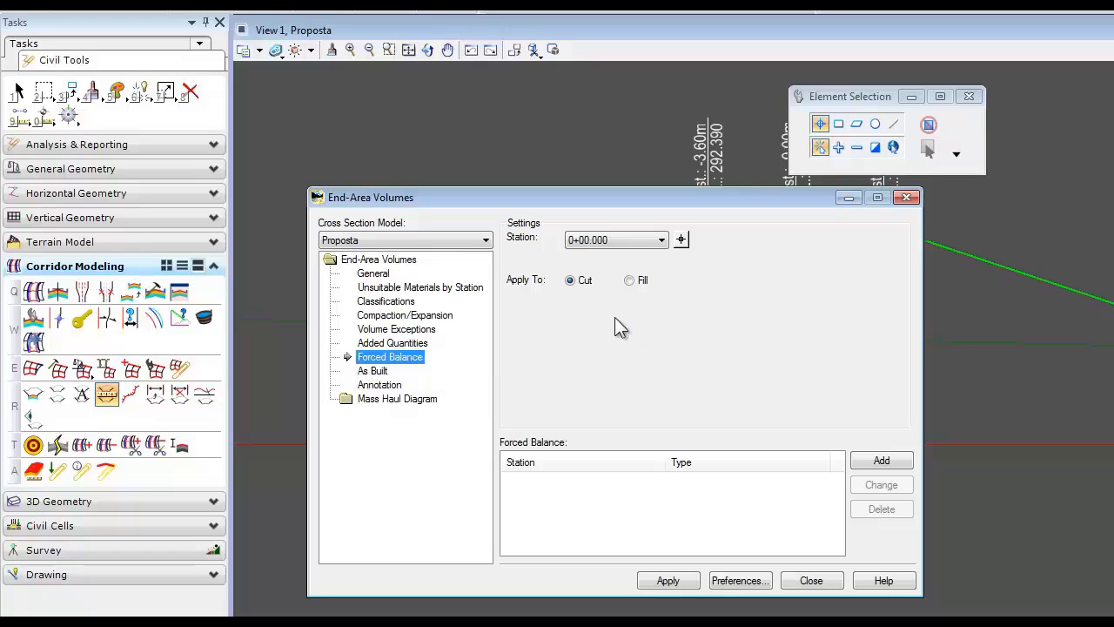
pyautogui.click(371, 373)
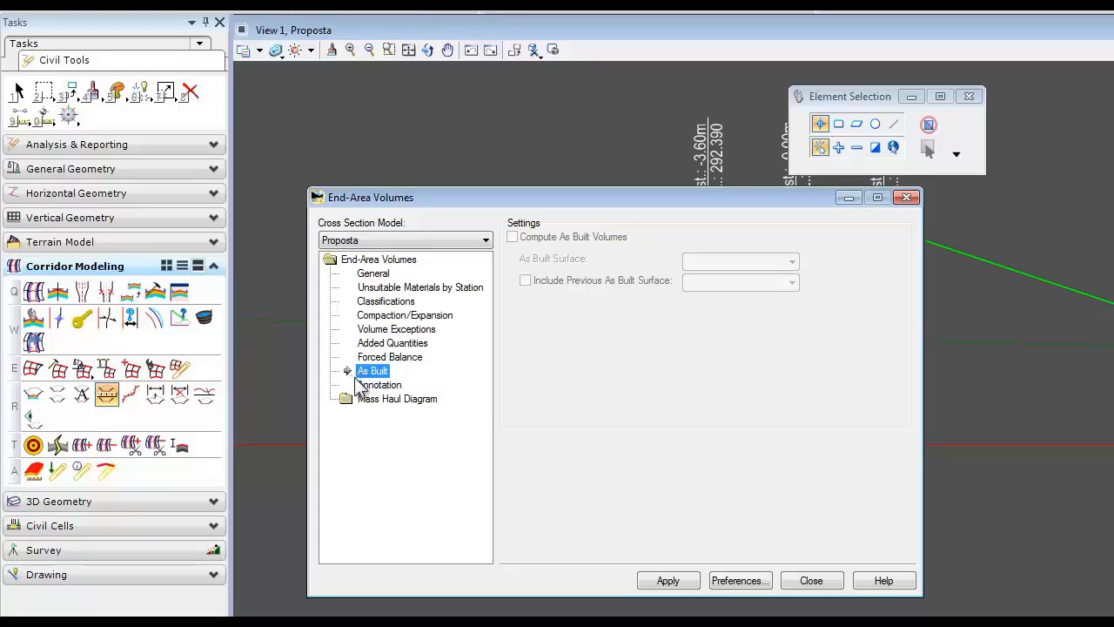
# Step: Review the volume annotation objects with their full prefixes and suffixes, and the general mass haul diagram settings
pyautogui.click(369, 385)
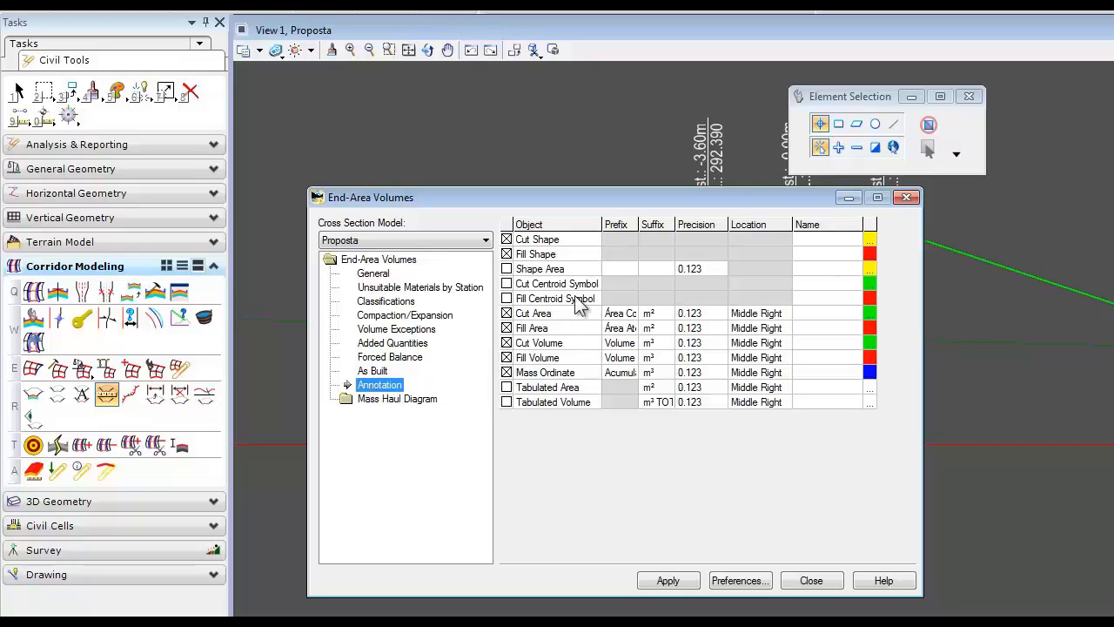
pyautogui.moveTo(676, 225); pyautogui.dragTo(708, 225)
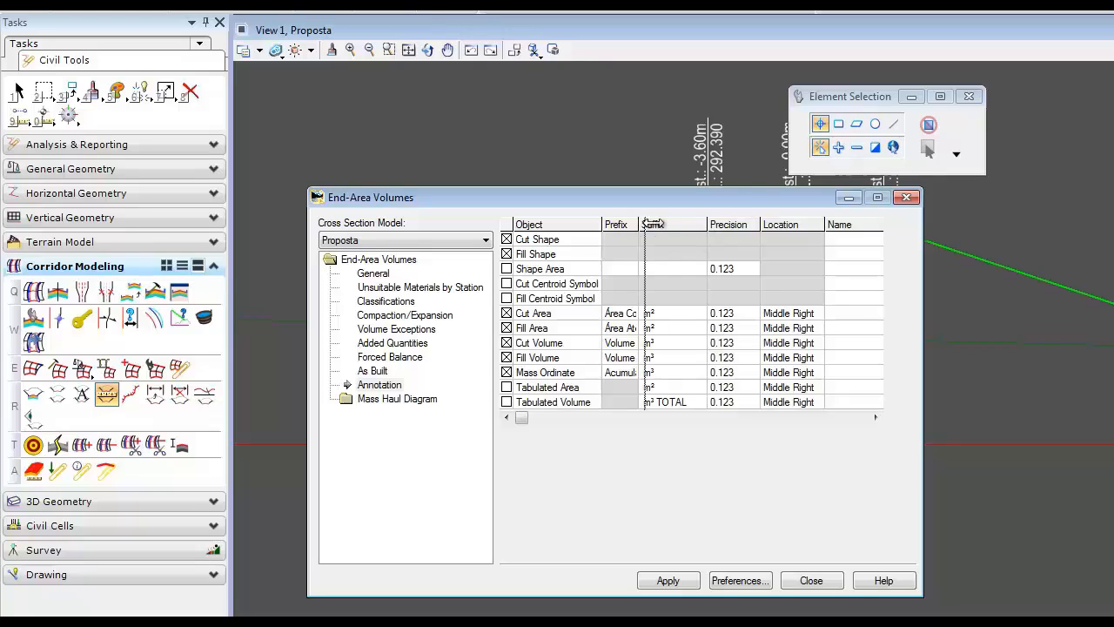
pyautogui.moveTo(639, 225); pyautogui.dragTo(679, 225)
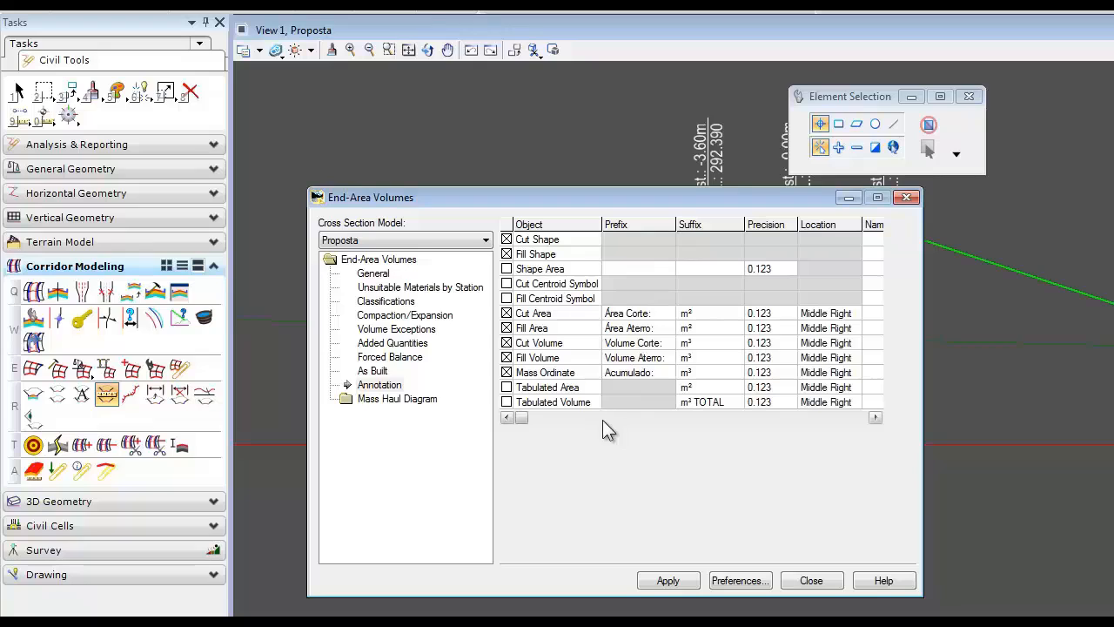
pyautogui.click(400, 401)
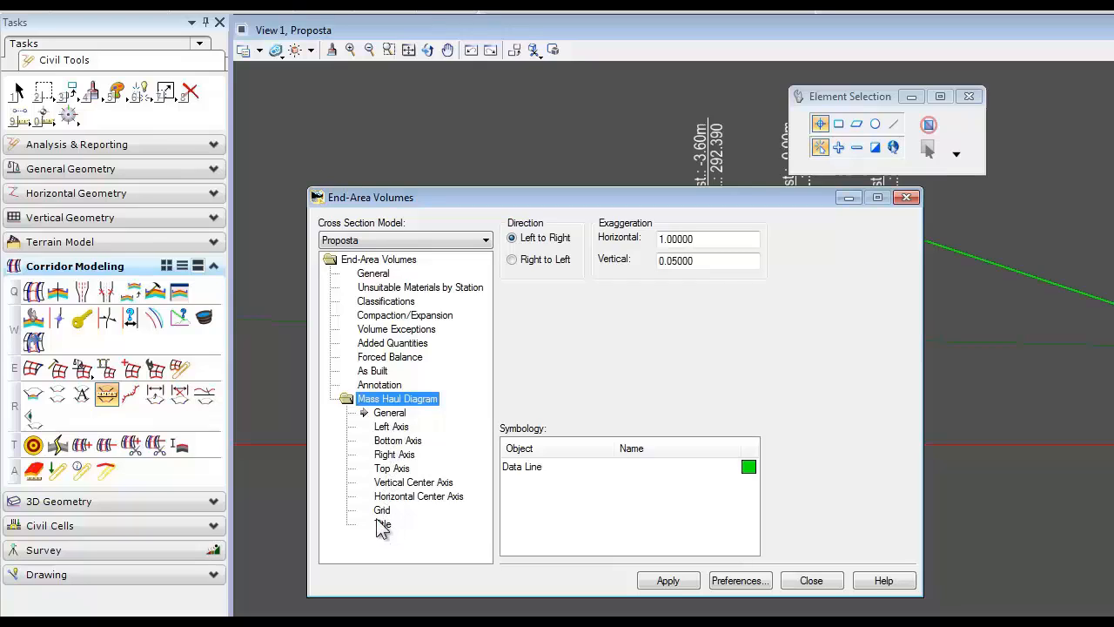
pyautogui.doubleClick(386, 401)
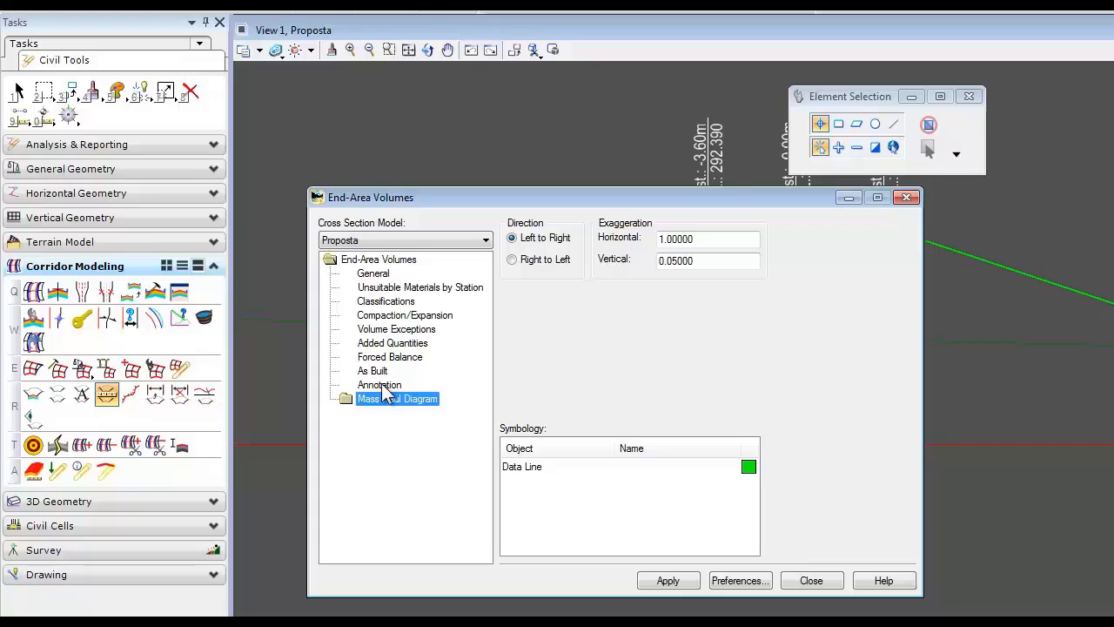
# Step: Check the general settings and compute the Proposta end-area volumes with the XML report and mass haul diagram
pyautogui.click(383, 274)
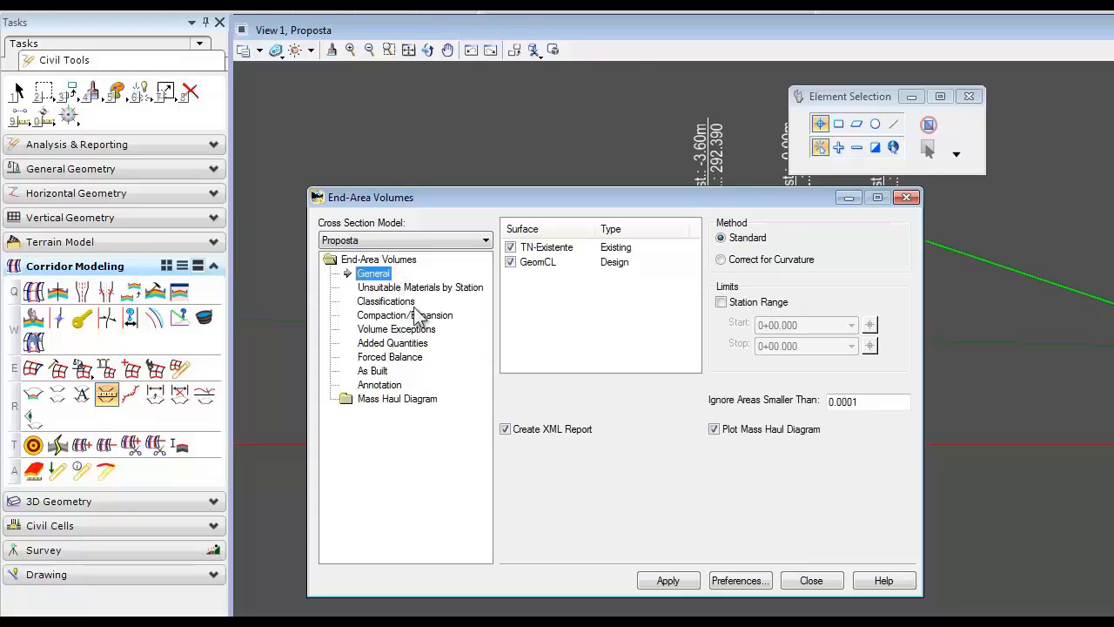
pyautogui.click(669, 584)
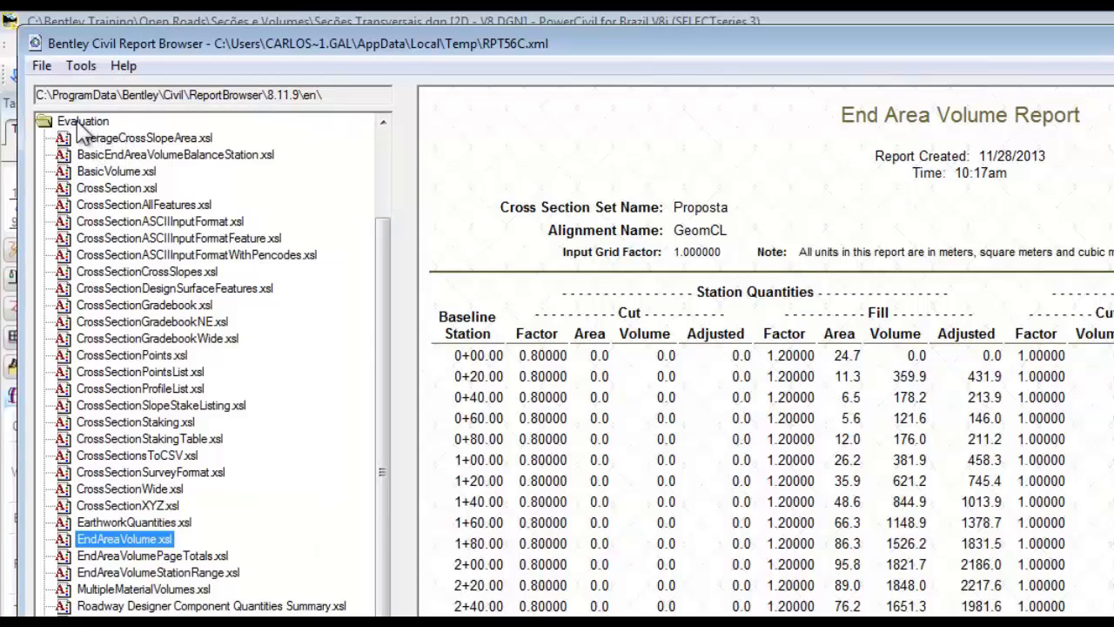
pyautogui.moveTo(385, 236)
pyautogui.mouseDown()
pyautogui.moveTo(386, 187)
pyautogui.moveTo(400, 163)
pyautogui.moveTo(395, 230)
pyautogui.mouseUp()
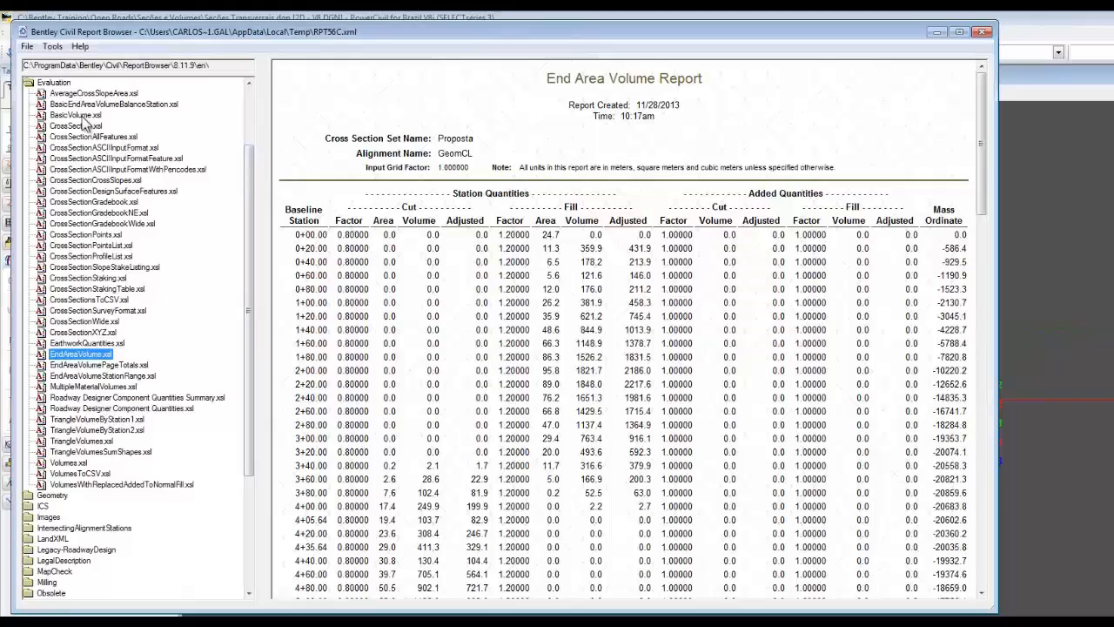
# Step: Review the BasicVolume, CrossSection, CrossSectionAllFeatures, CrossSectionCrossSlopes, CrossSectionGradebookWide and Volumes reports, reading the Volumes report through to its totals
pyautogui.click(83, 118)
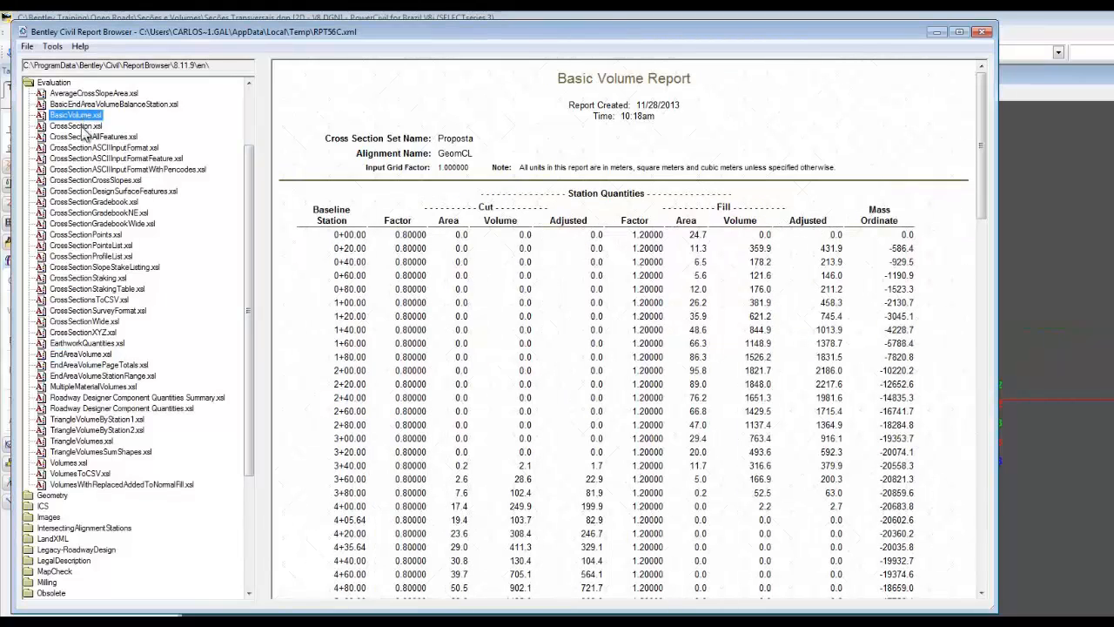
pyautogui.click(83, 127)
pyautogui.click(85, 137)
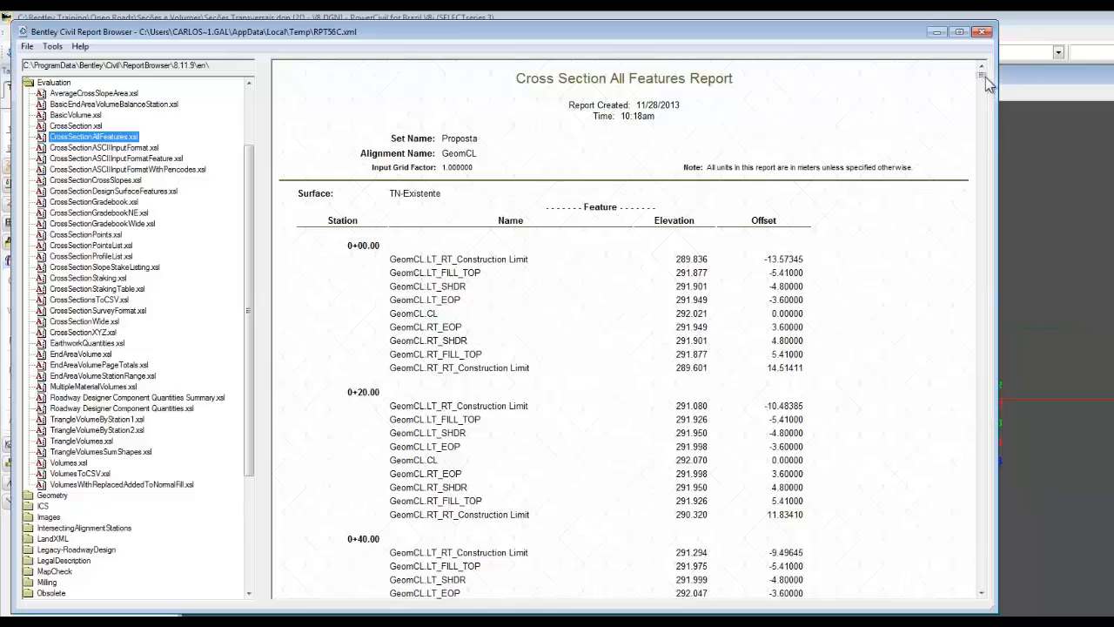
pyautogui.moveTo(983, 77); pyautogui.dragTo(979, 590)
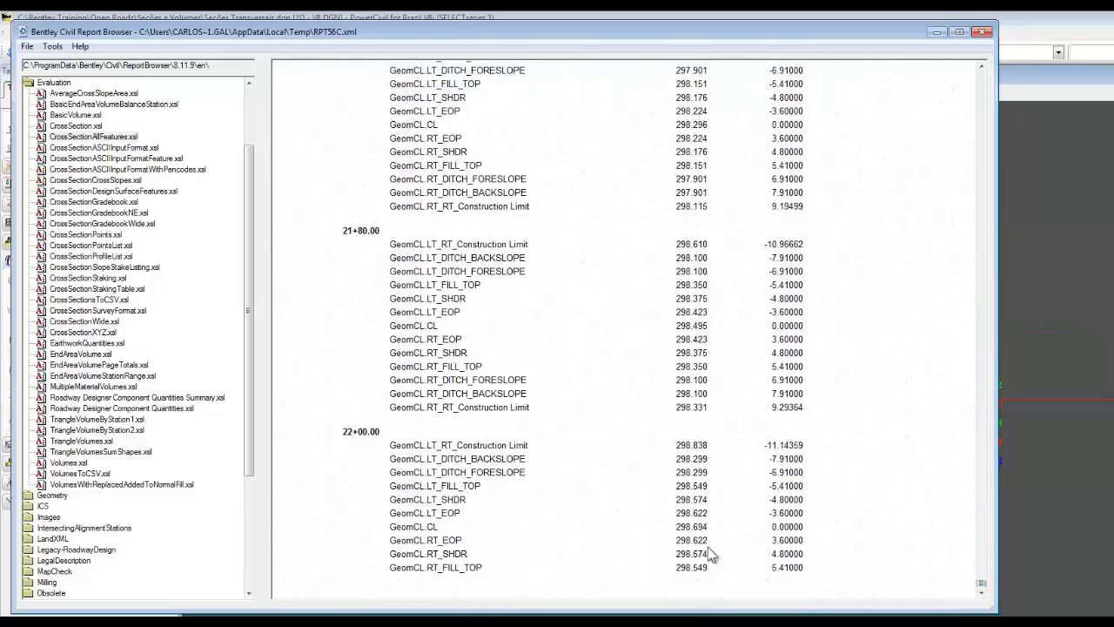
pyautogui.click(105, 181)
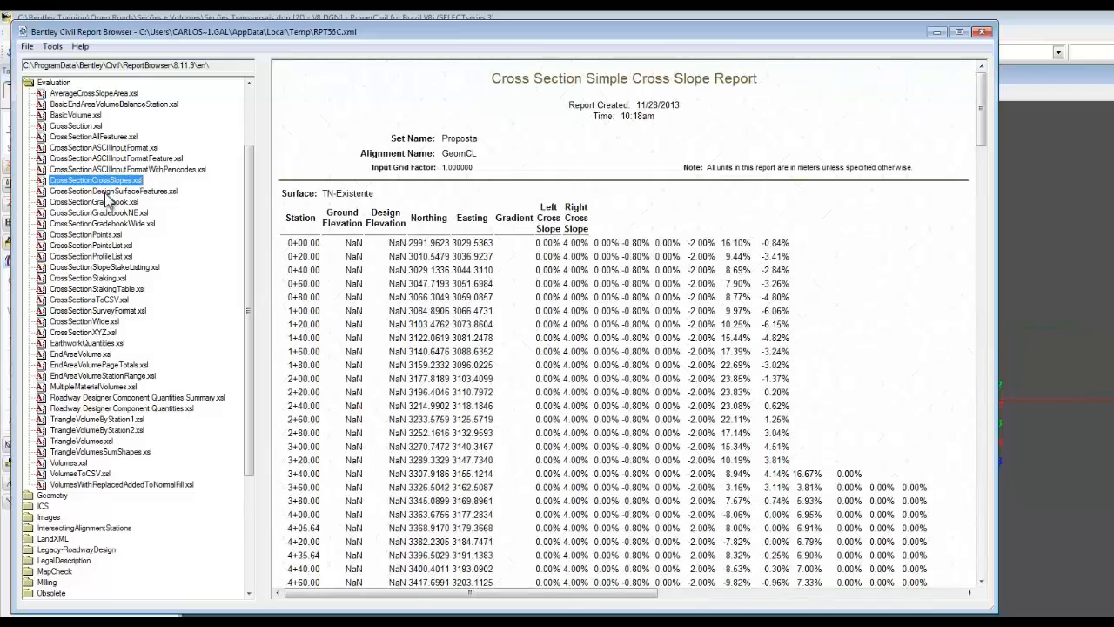
pyautogui.click(105, 224)
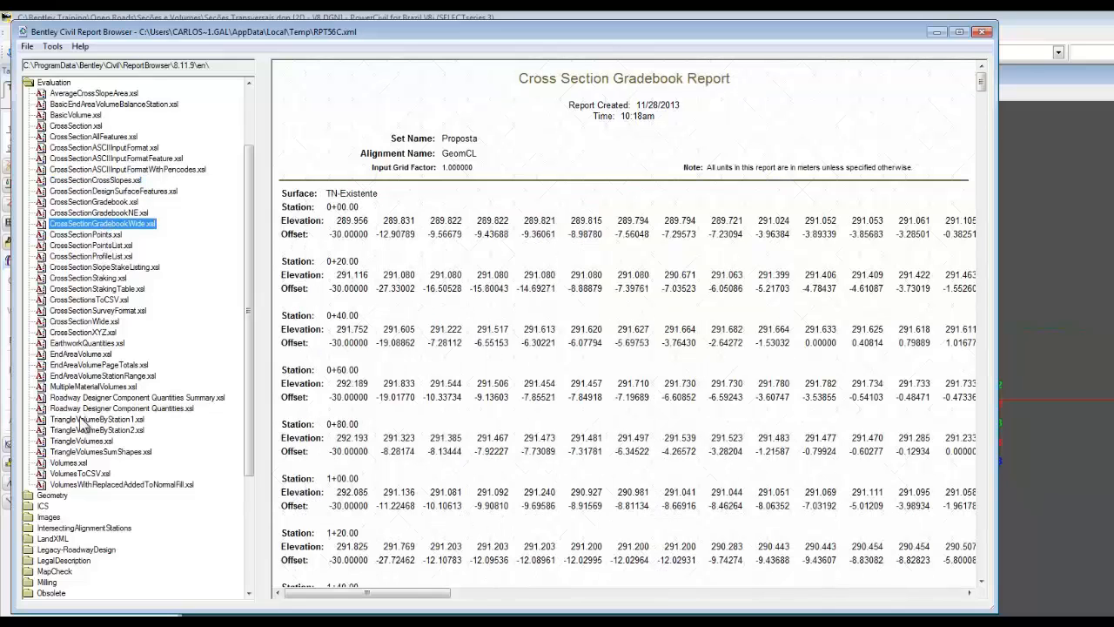
pyautogui.click(72, 463)
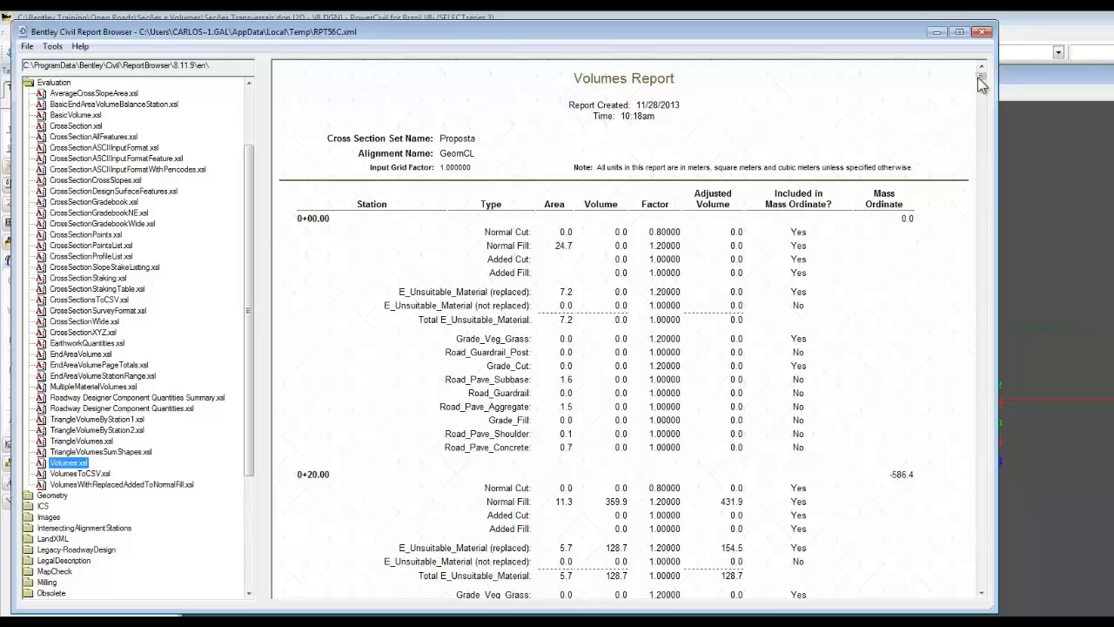
pyautogui.moveTo(981, 77); pyautogui.dragTo(986, 597)
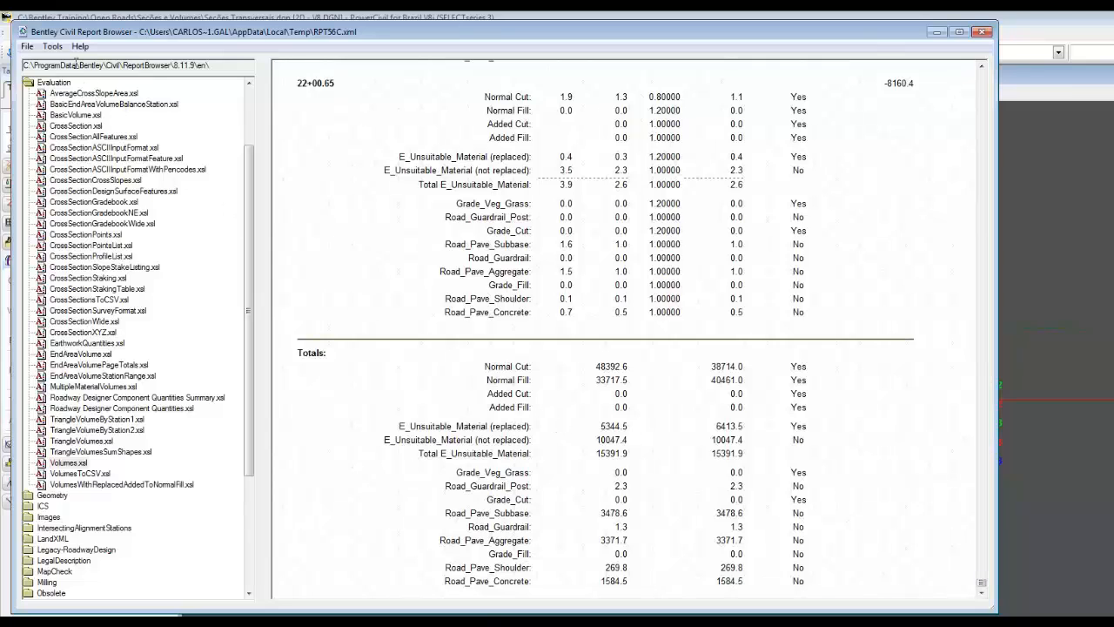
# Step: Set the report format precision to 0.12 for both cubic units and area units
pyautogui.click(52, 46)
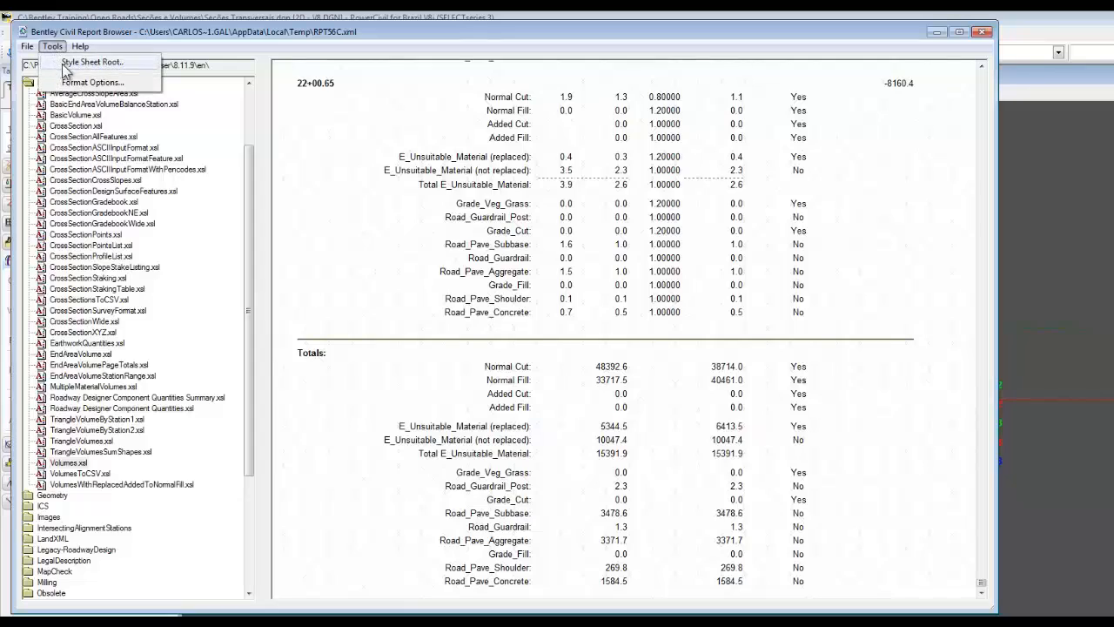
pyautogui.click(78, 82)
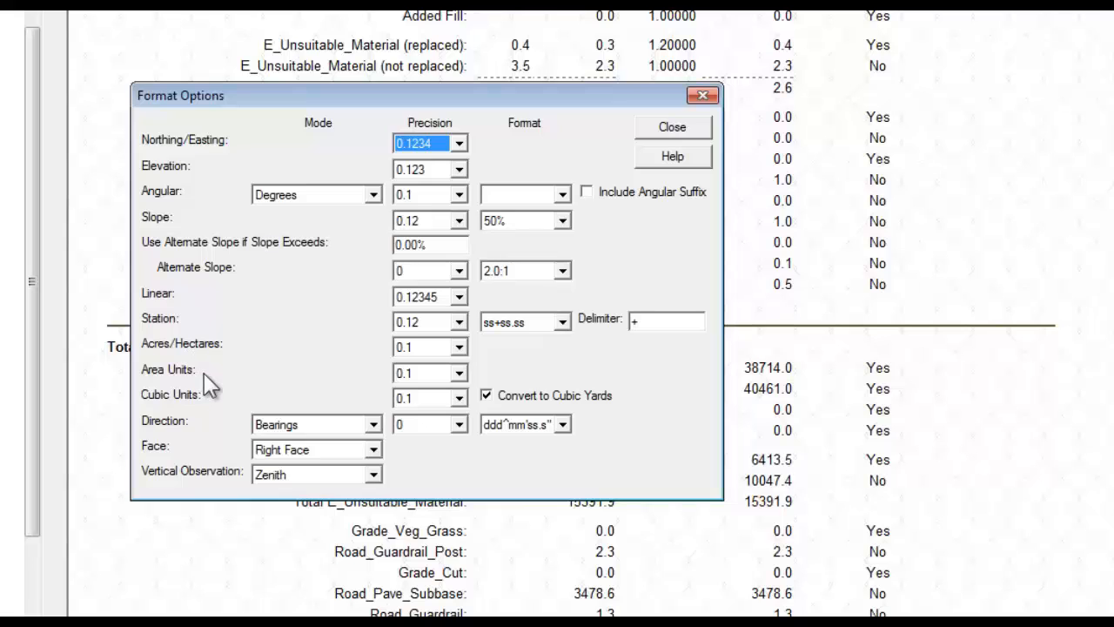
pyautogui.click(460, 398)
pyautogui.click(413, 445)
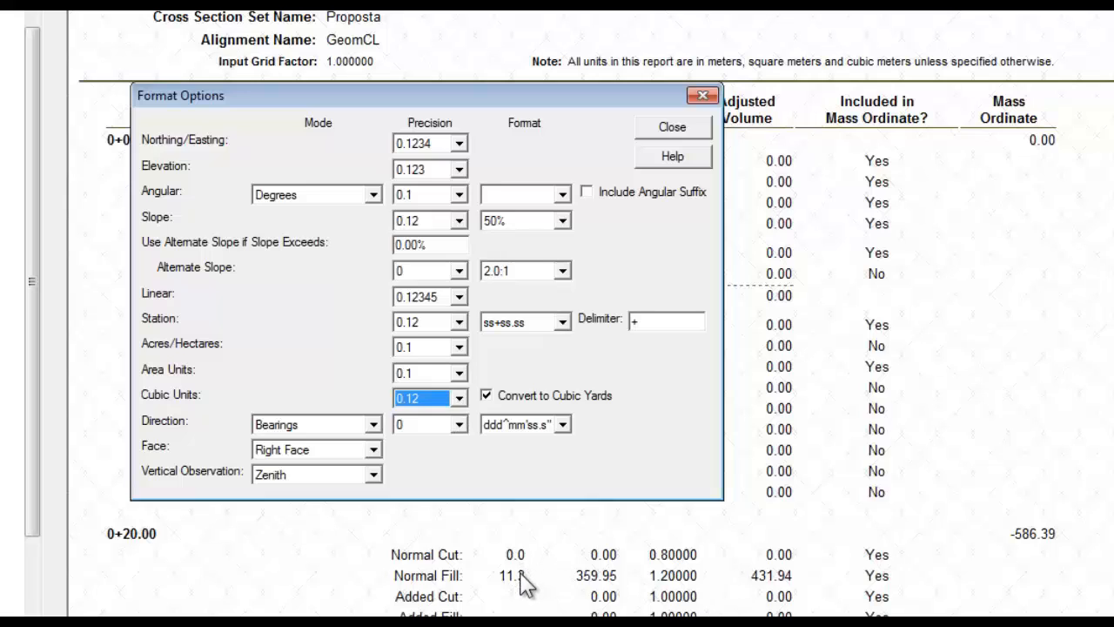
pyautogui.click(458, 373)
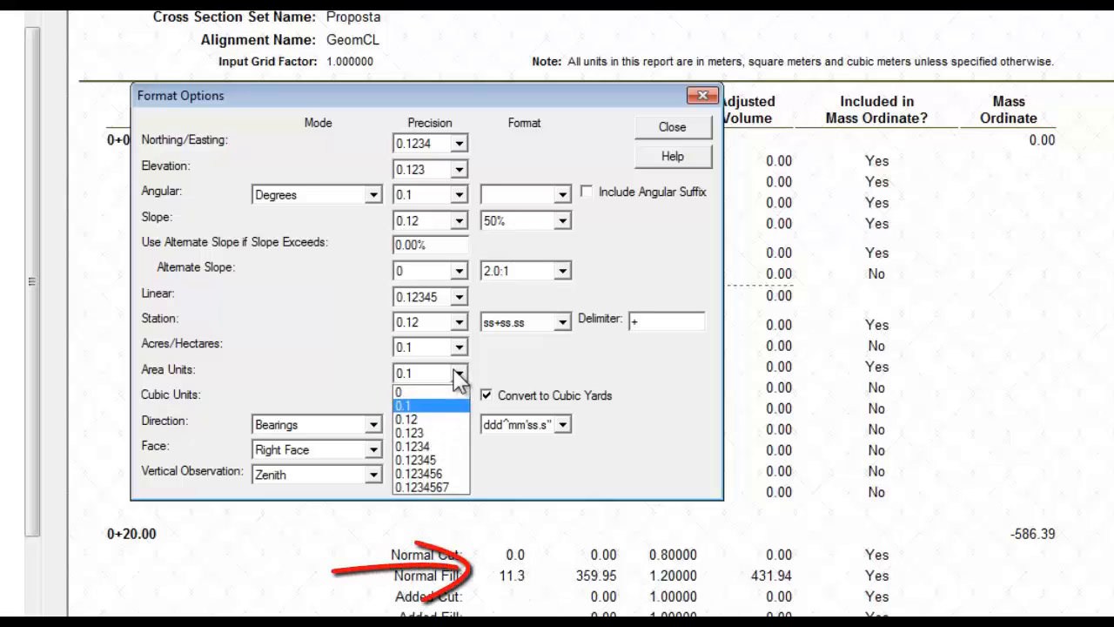
pyautogui.click(409, 411)
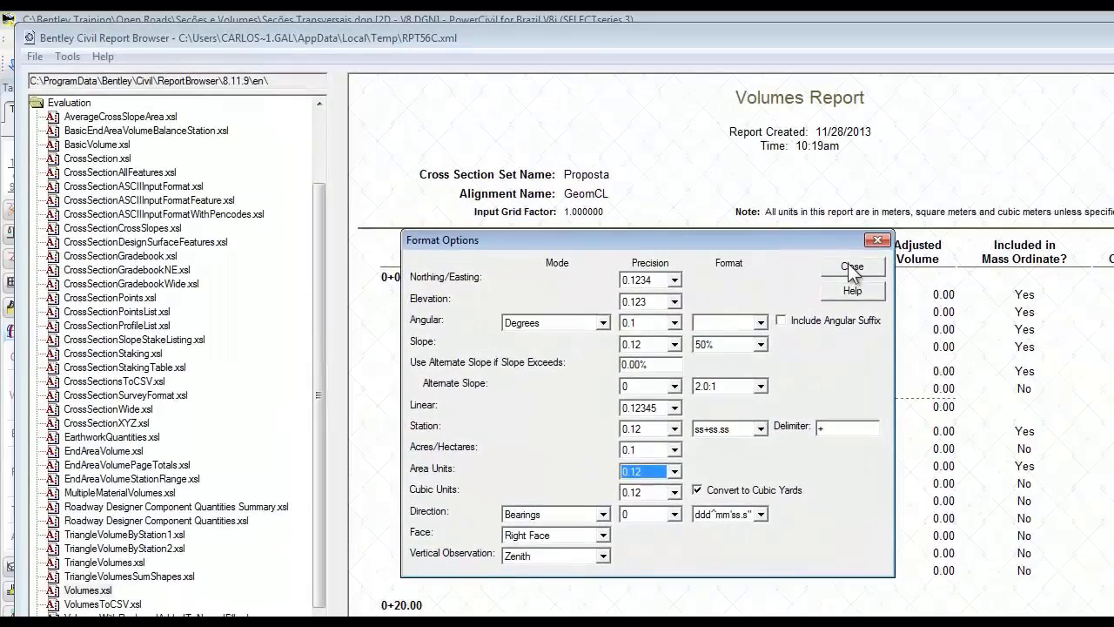
pyautogui.click(853, 269)
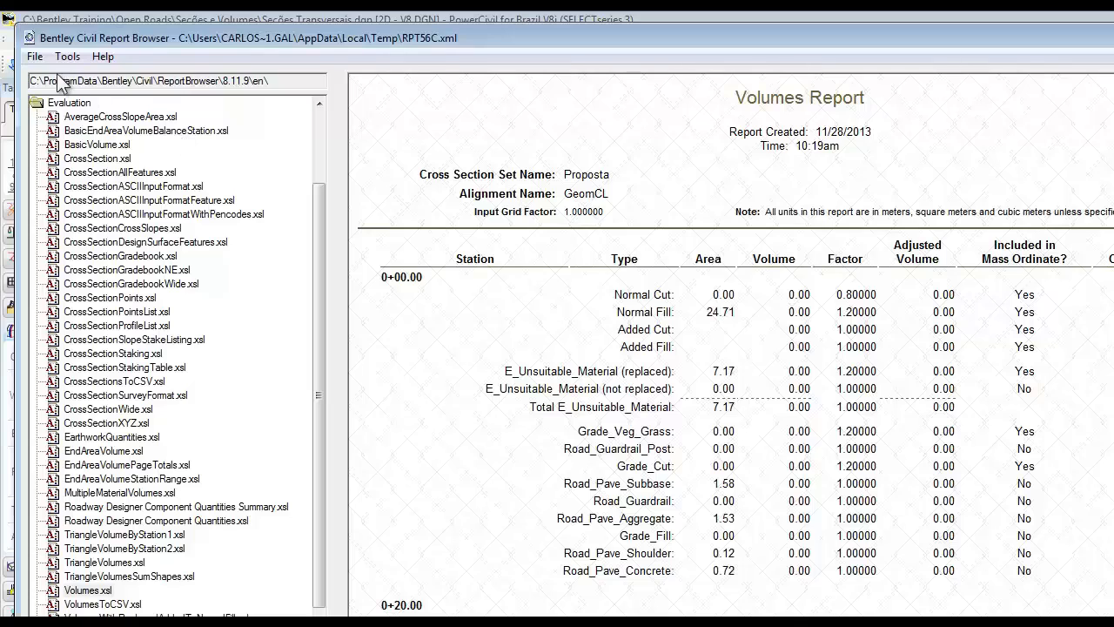
# Step: Check the file types offered for saving the Volumes report, leaving it unsaved, and close the report and the End-Area Volumes settings
pyautogui.click(35, 58)
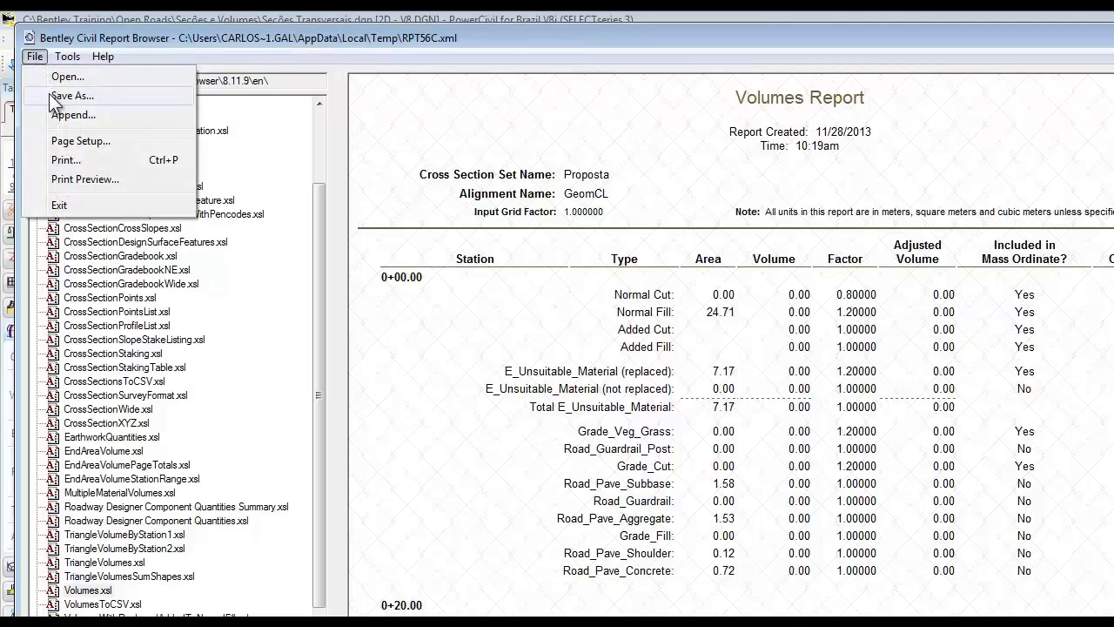
pyautogui.click(52, 96)
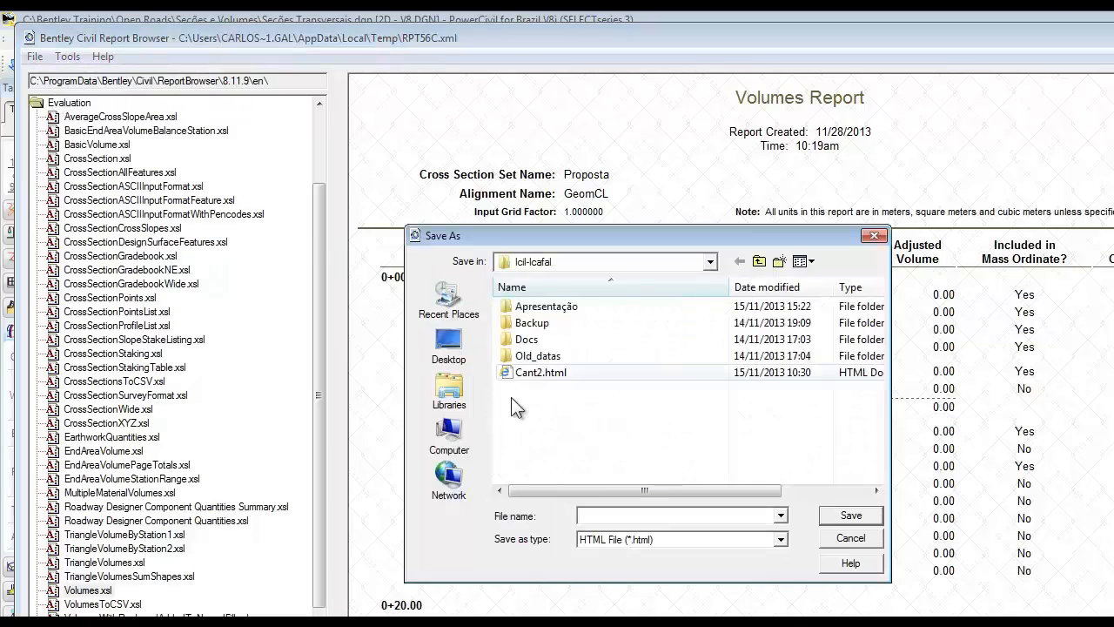
pyautogui.click(668, 540)
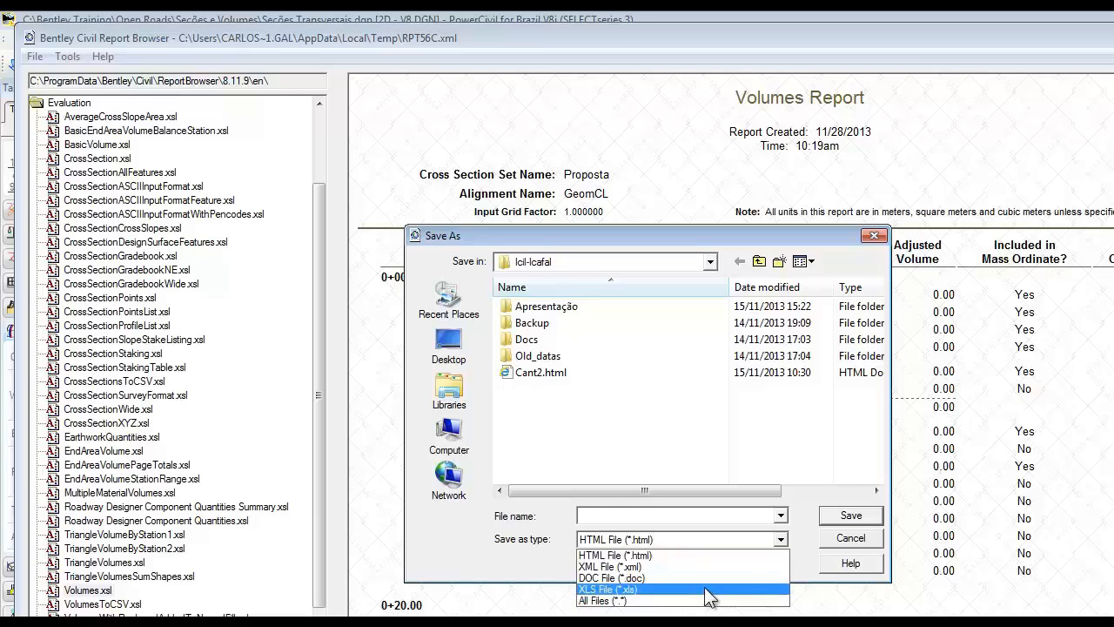
pyautogui.click(814, 535)
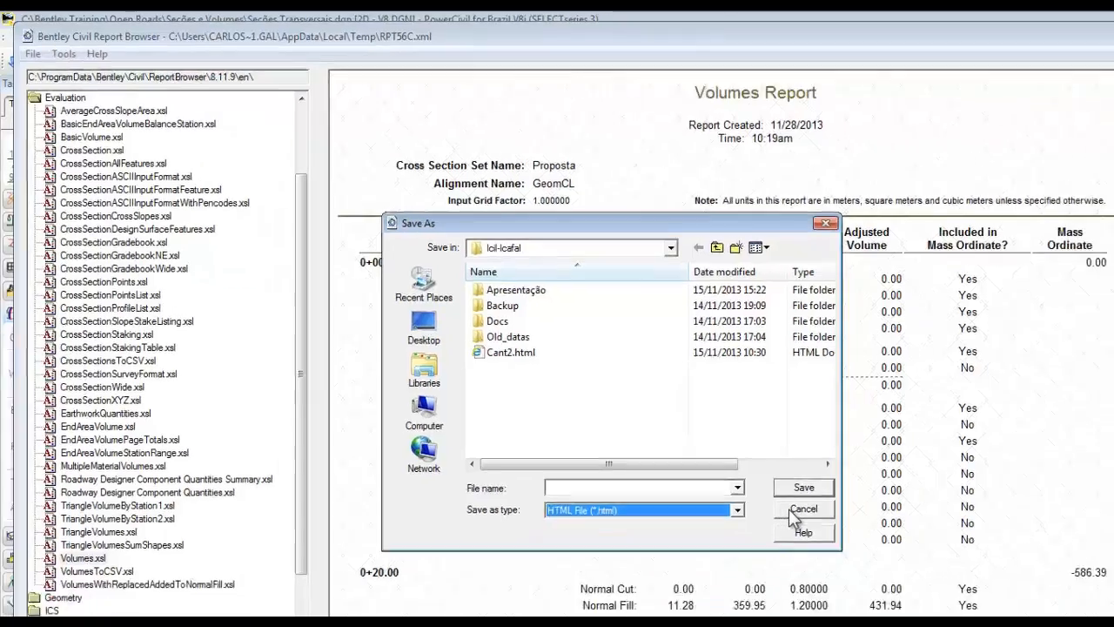
pyautogui.click(827, 538)
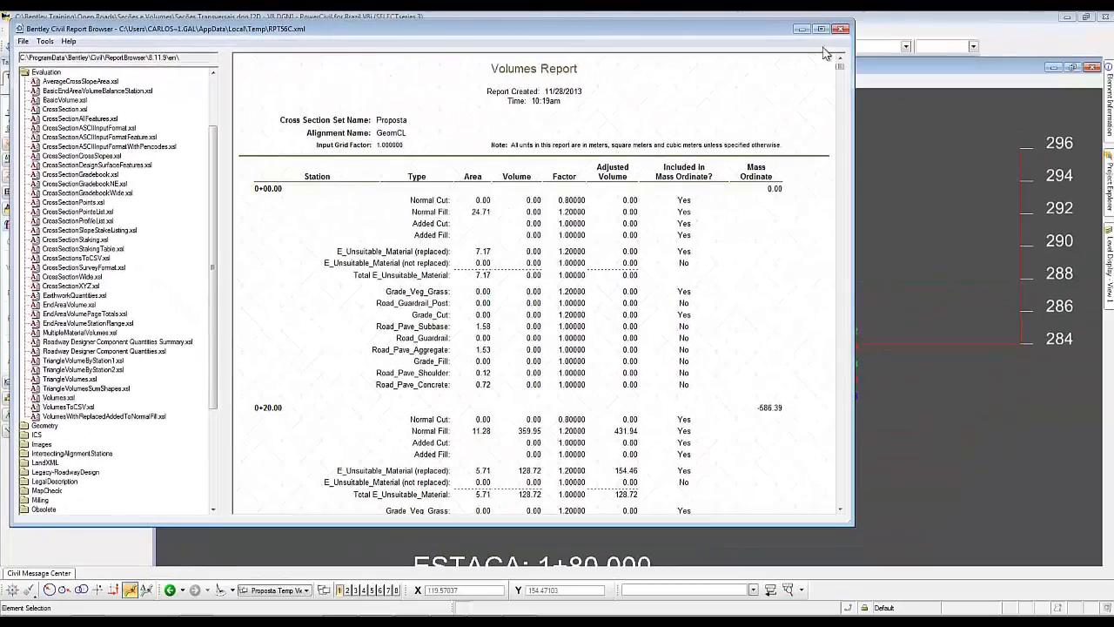
pyautogui.click(843, 32)
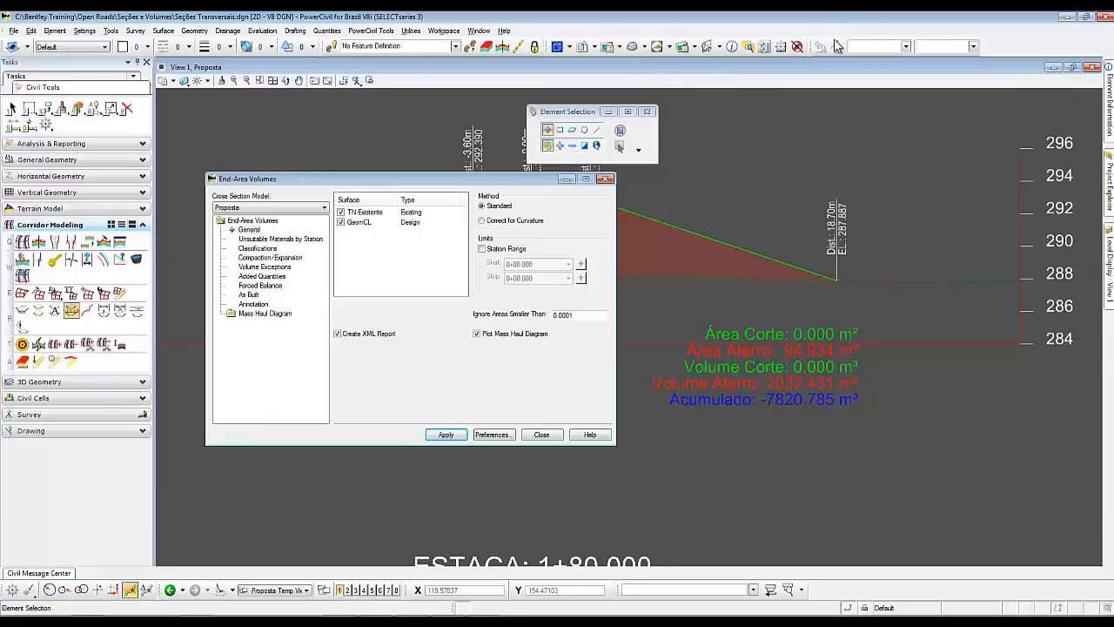
pyautogui.click(541, 436)
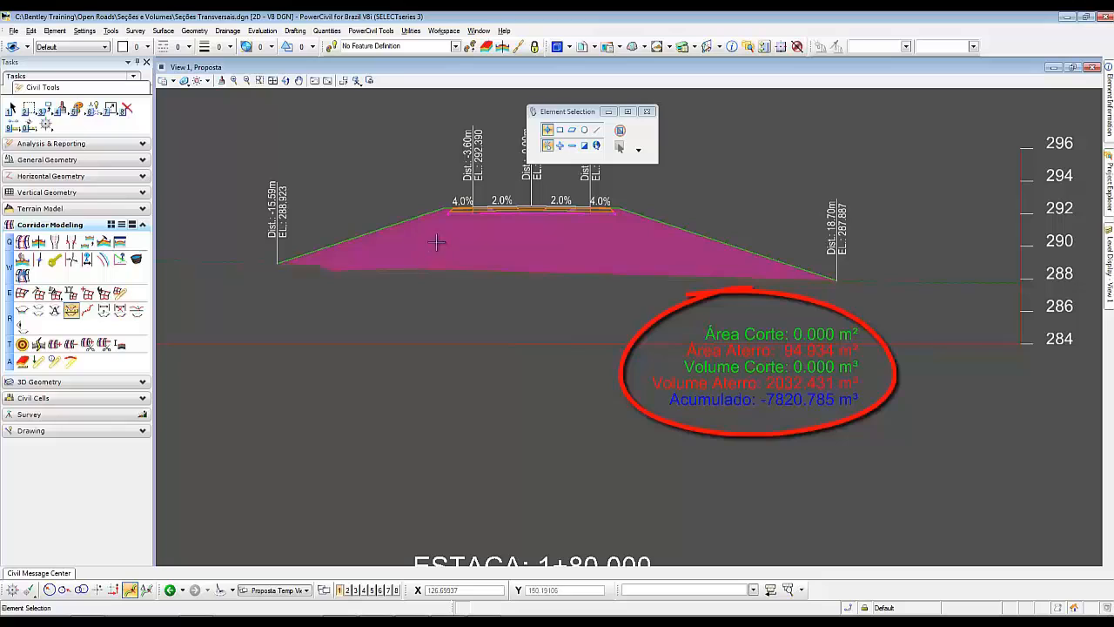
# Step: View the Proposta cross sections from station 0+80.000 to 1+20.000 in the Cross Section Viewer and identify the unsuitable-material strip
pyautogui.click(23, 327)
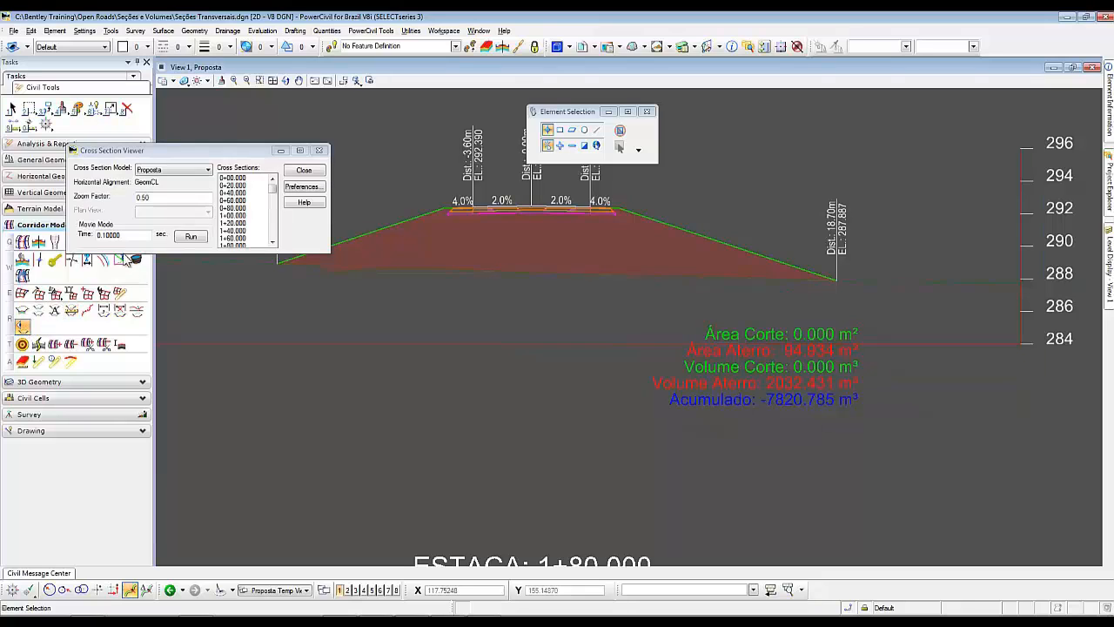
pyautogui.click(230, 210)
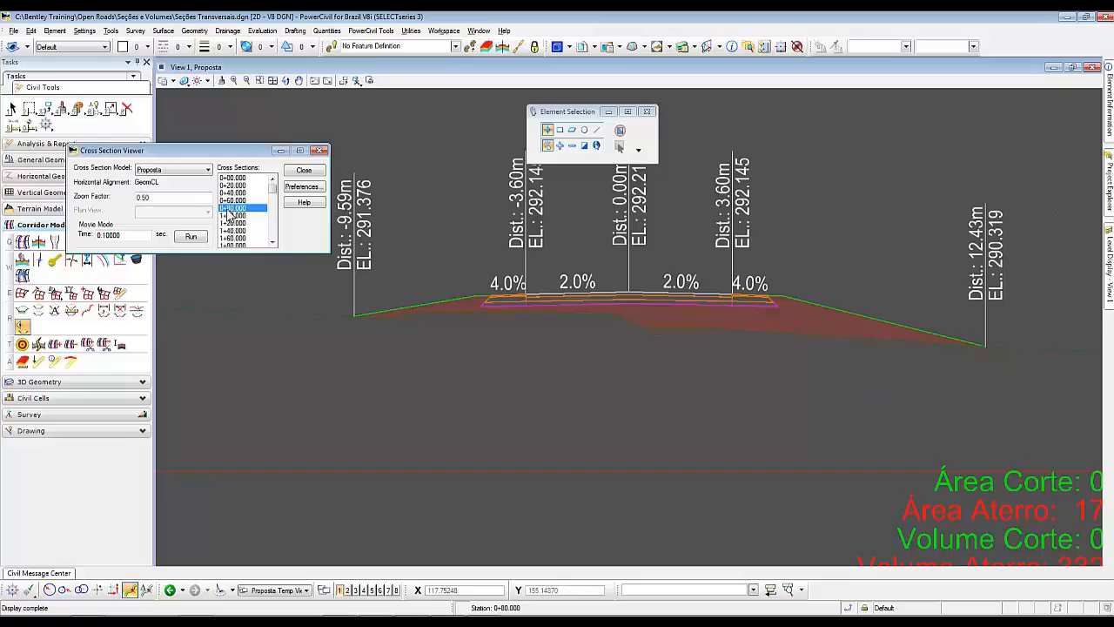
pyautogui.press('Down')
pyautogui.press('Down')
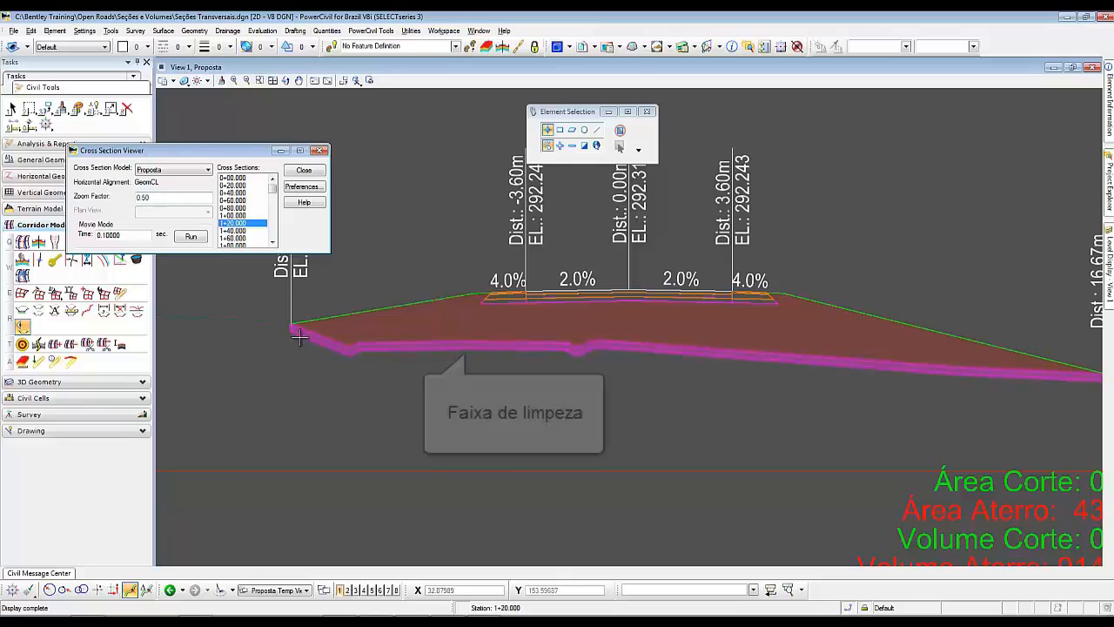
pyautogui.moveTo(298, 334)
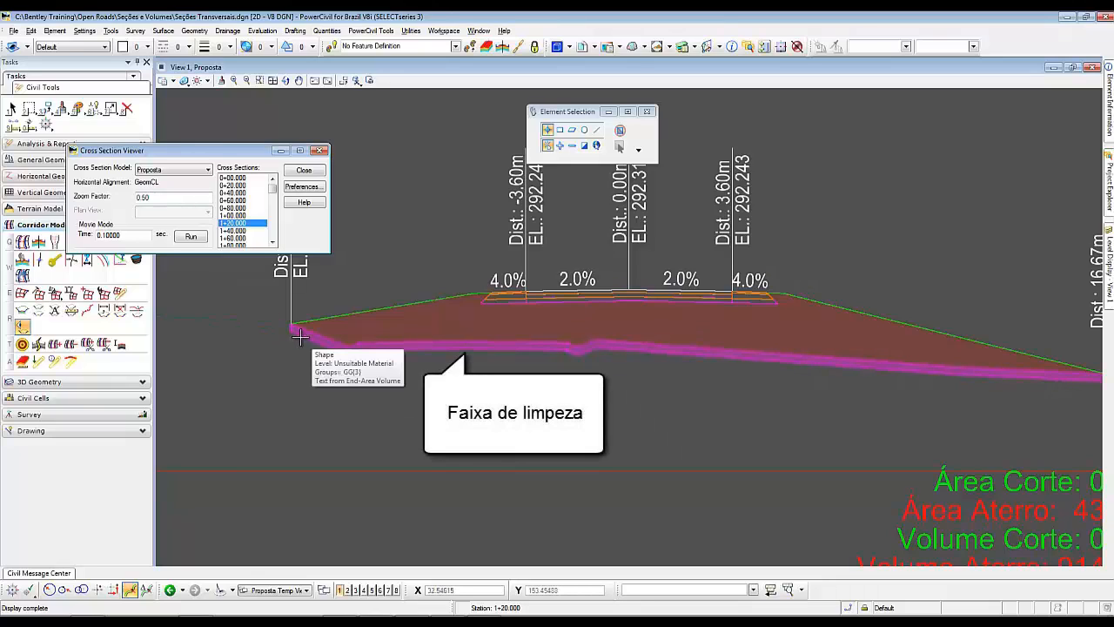
# Step: Step through the cross sections from station 1+60.000 to 3+60.000 and inspect the cut and fill shapes and volume annotations at 3+60.000
pyautogui.click(240, 239)
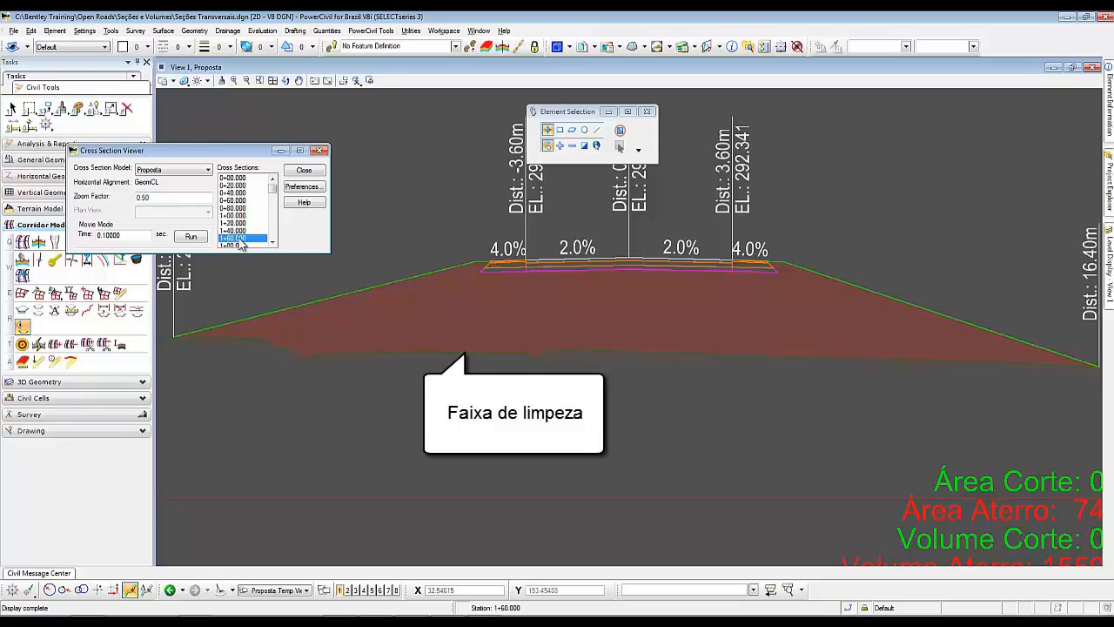
pyautogui.click(239, 247)
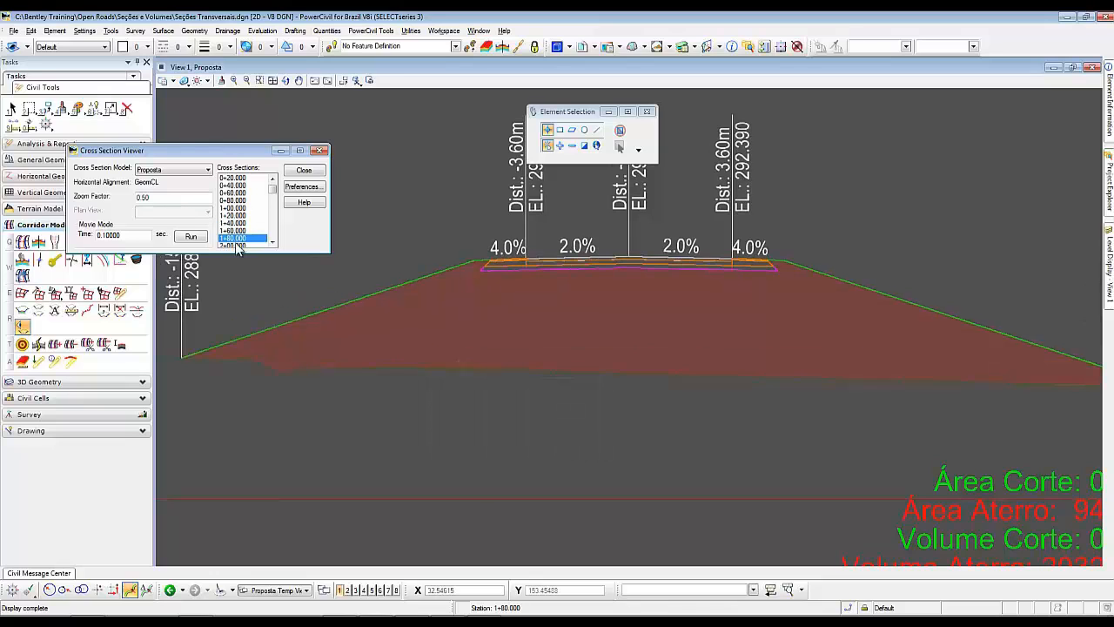
pyautogui.click(238, 246)
pyautogui.click(239, 246)
pyautogui.click(239, 246)
pyautogui.click(238, 246)
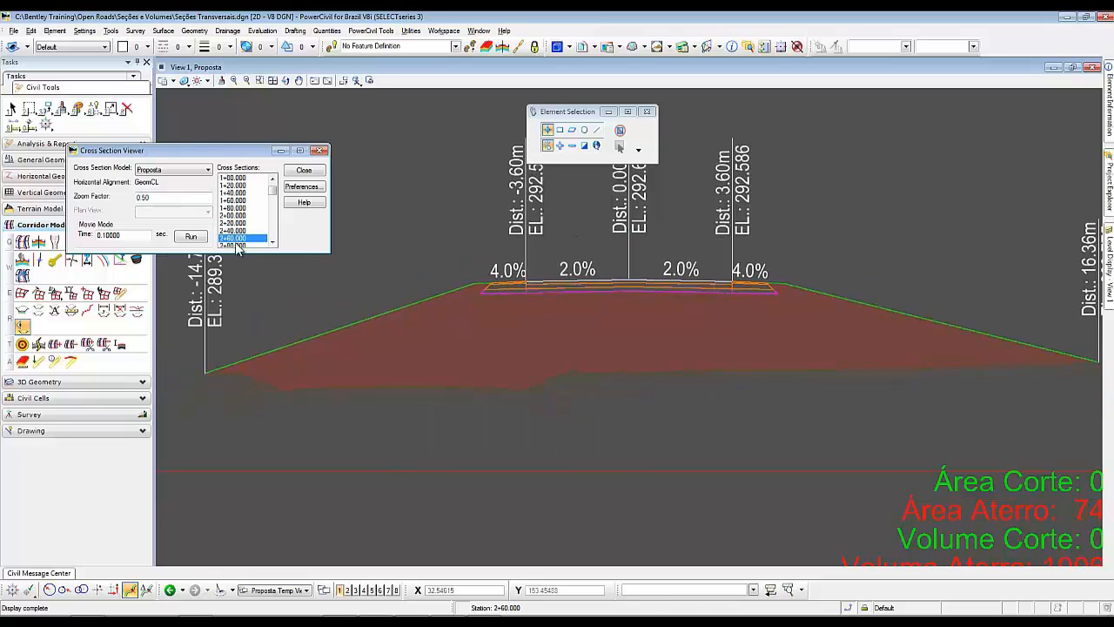
pyautogui.click(239, 246)
pyautogui.click(239, 247)
pyautogui.click(239, 247)
pyautogui.click(238, 246)
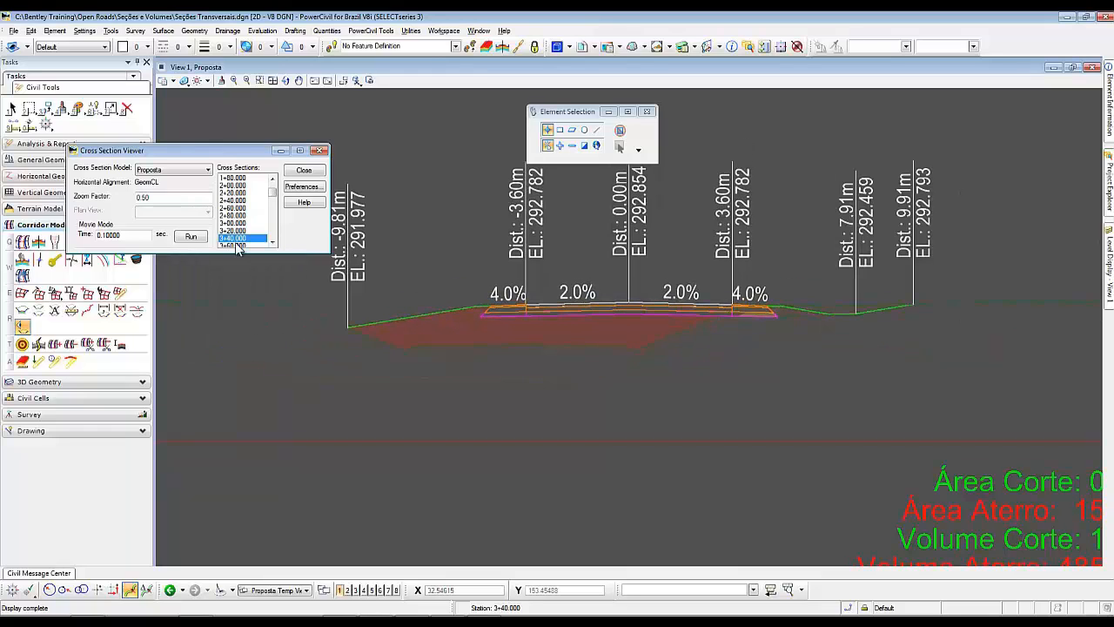
pyautogui.click(239, 247)
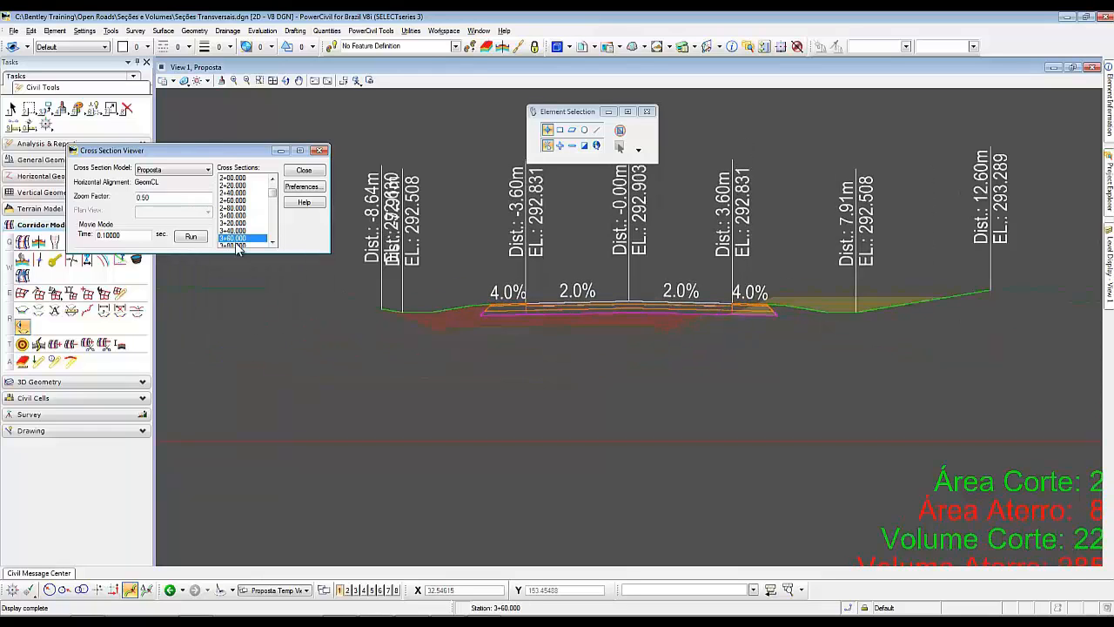
pyautogui.click(304, 170)
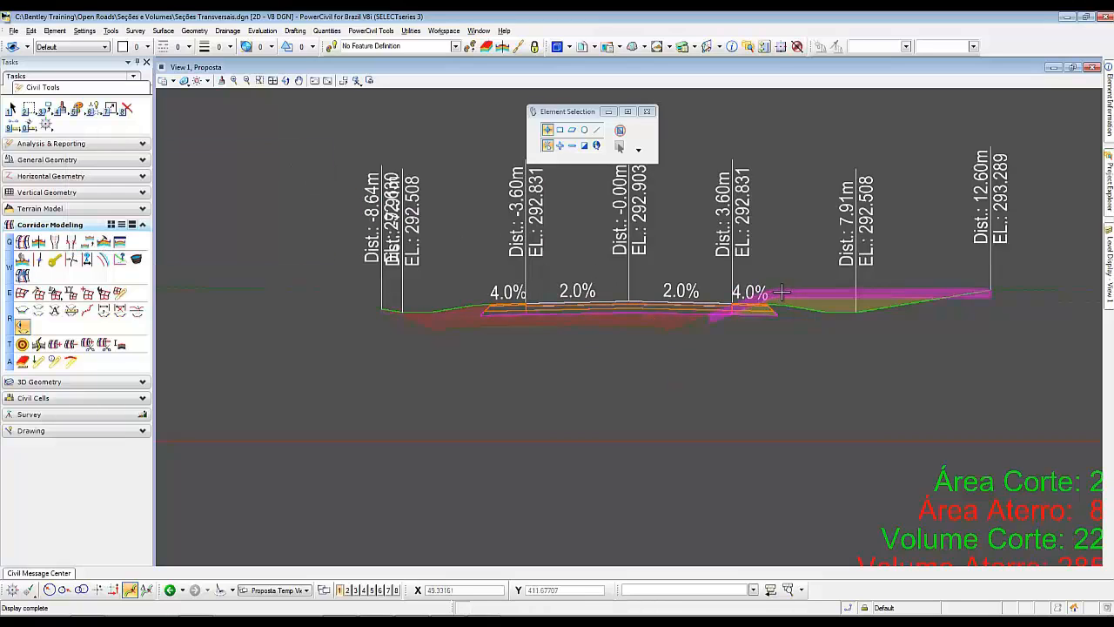
pyautogui.moveTo(818, 390); pyautogui.dragTo(627, 325, button='middle')
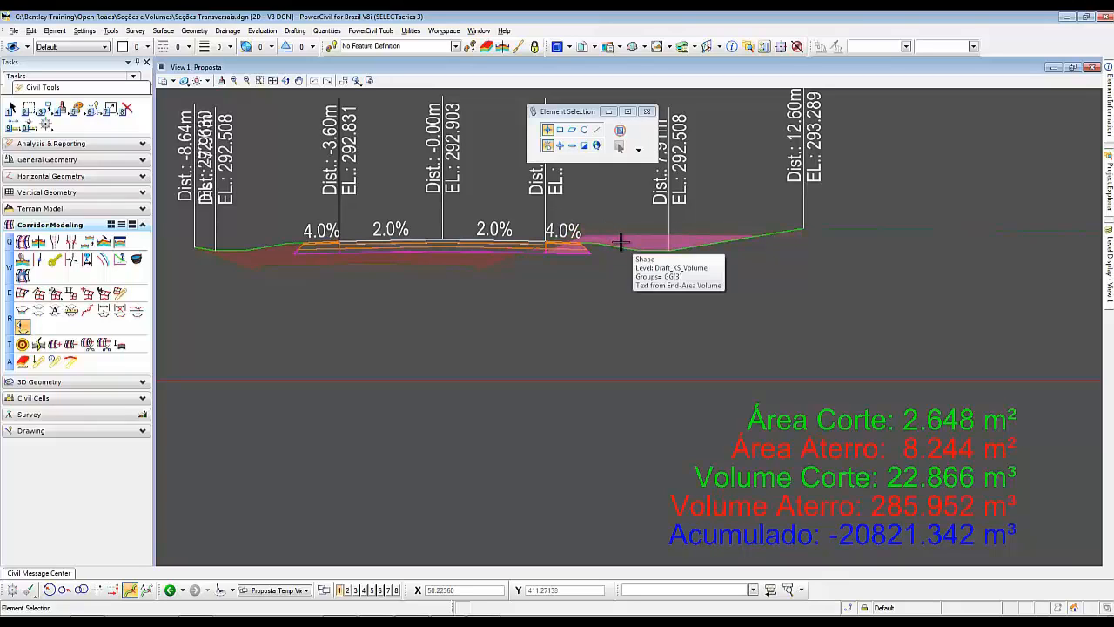
# Step: Examine the complete mass haul diagram beside the cross-section sheets
pyautogui.middleClick(612, 305)
pyautogui.middleClick(612, 305)
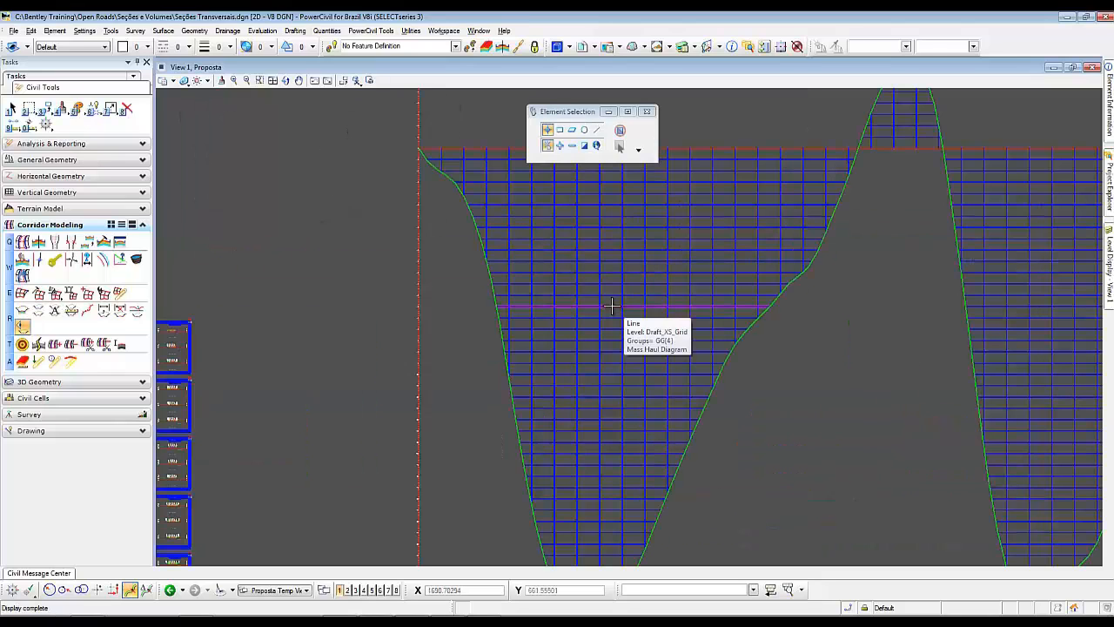
pyautogui.scroll(-2, 612, 306)
pyautogui.scroll(-2, 612, 306)
pyautogui.scroll(2, 611, 306)
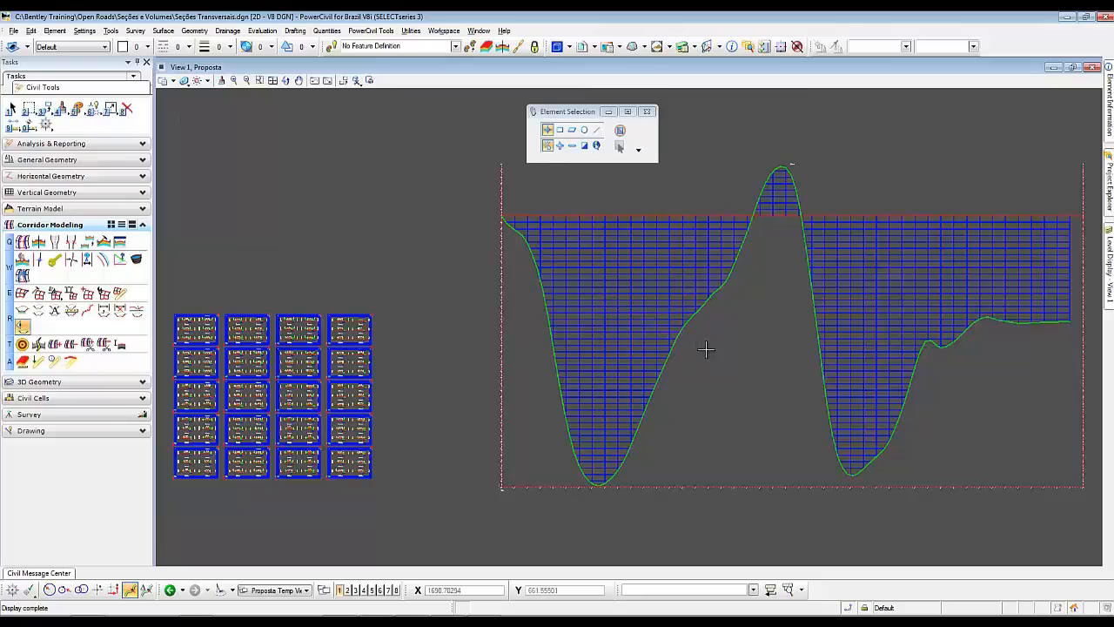
pyautogui.moveTo(703, 347); pyautogui.dragTo(677, 331, button='middle')
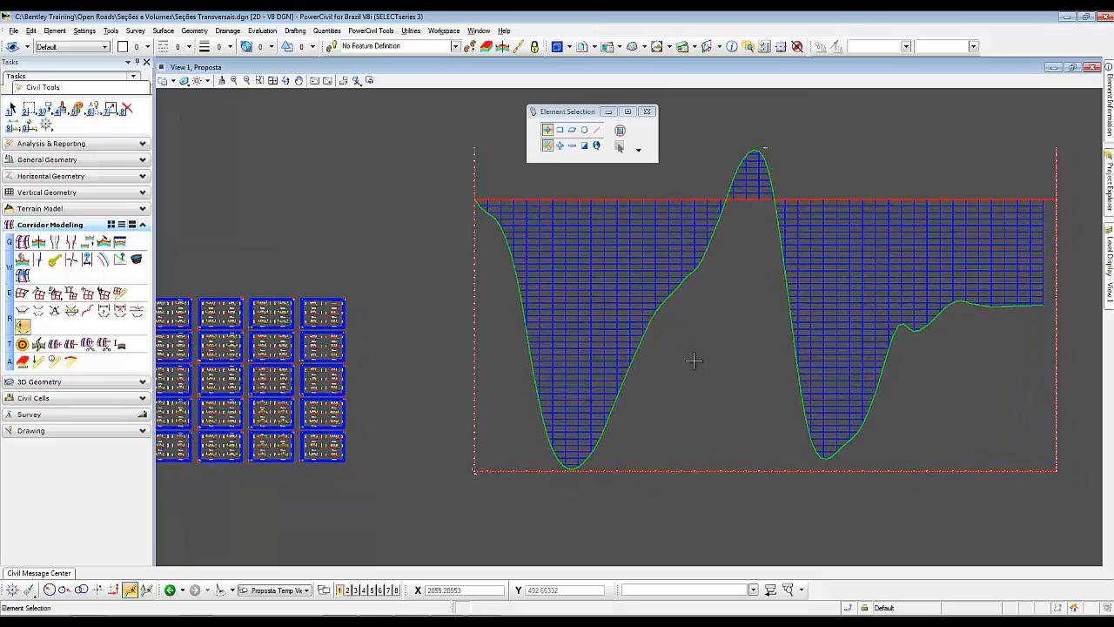